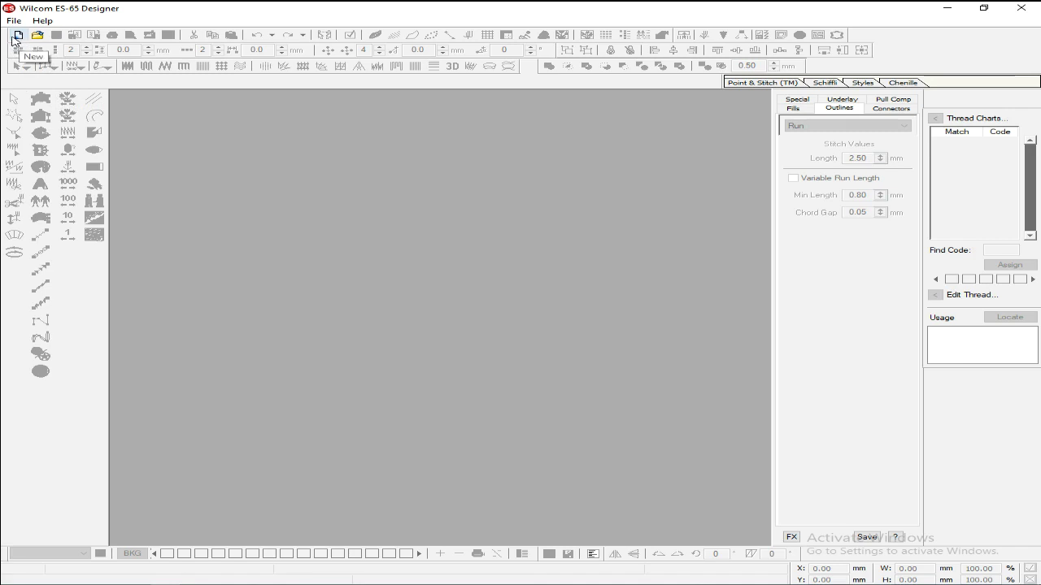
# Step: Create a new design and draw an upright vector rectangle about 16 mm wide and 82 mm high around the origin
pyautogui.click(19, 35)
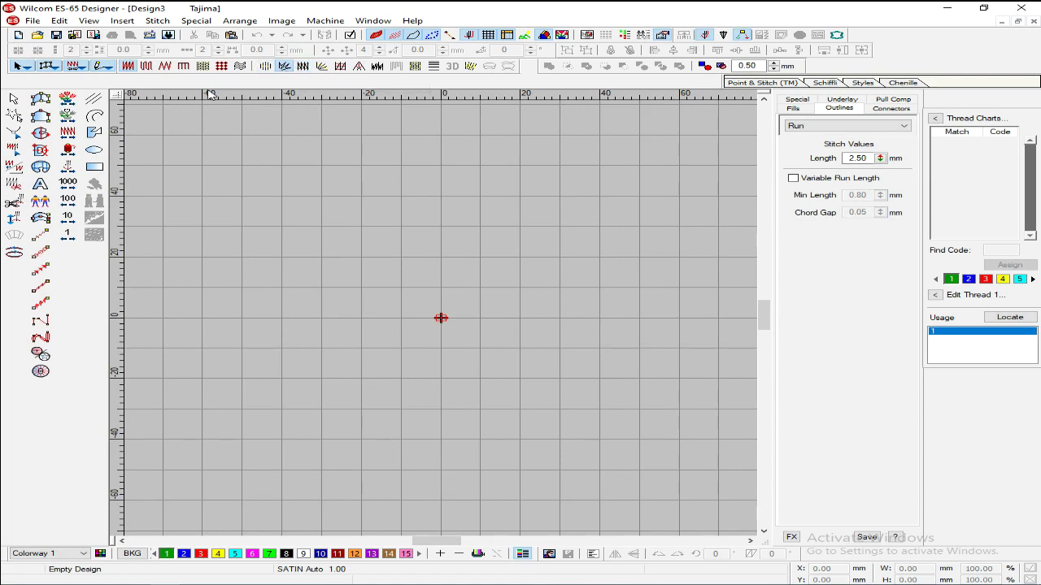
pyautogui.click(95, 166)
pyautogui.click(410, 207)
pyautogui.click(475, 461)
pyautogui.press('Escape')
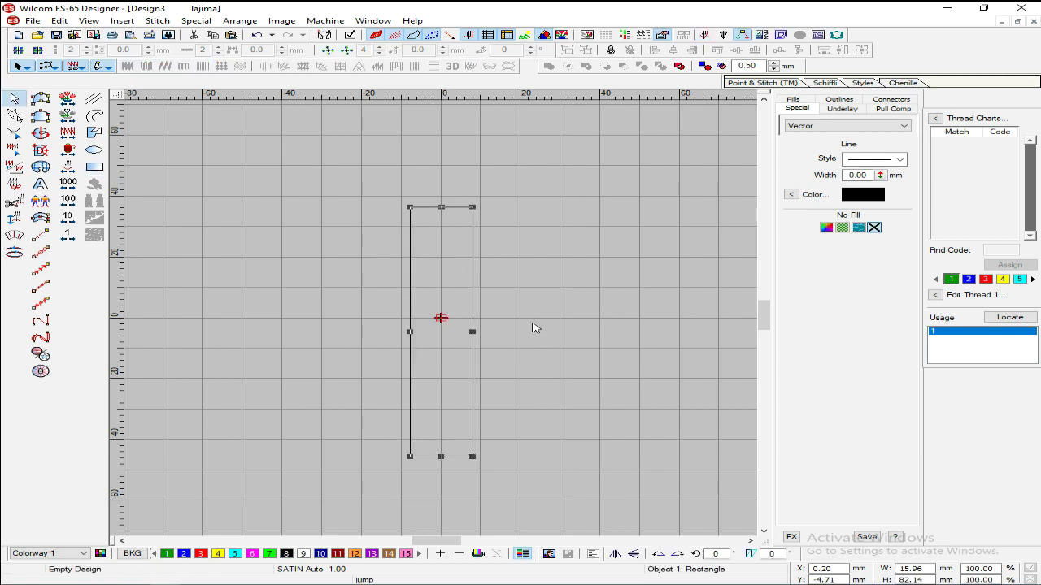
# Step: Centre the rectangle on the origin by setting its X and Y position to 0
pyautogui.click(823, 568)
pyautogui.moveTo(837, 569); pyautogui.dragTo(794, 572)
pyautogui.click(510, 225)
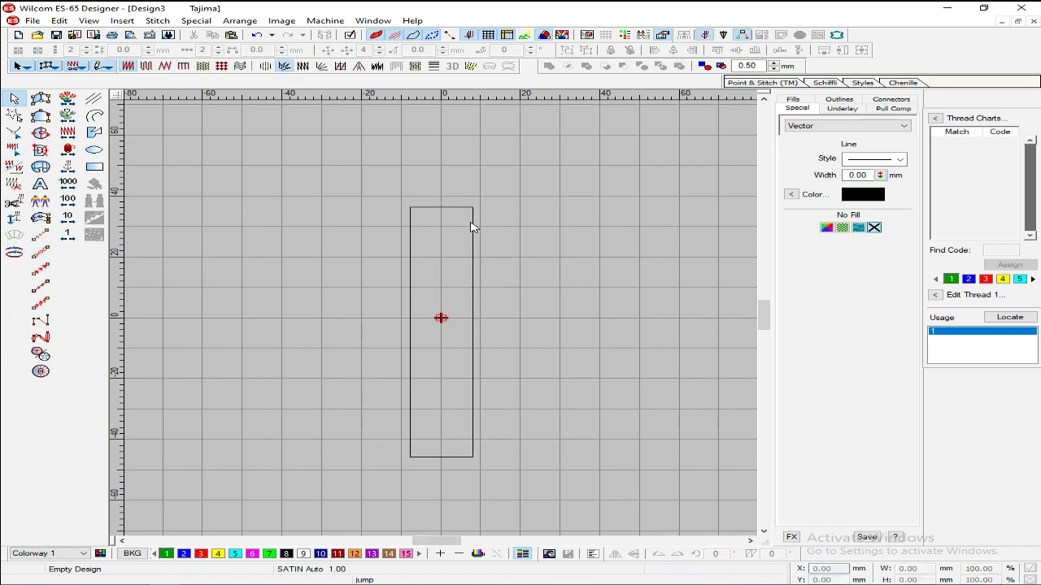
pyautogui.click(472, 225)
pyautogui.doubleClick(846, 568)
pyautogui.press('BackSpace')
pyautogui.press('Tab')
pyautogui.press('BackSpace')
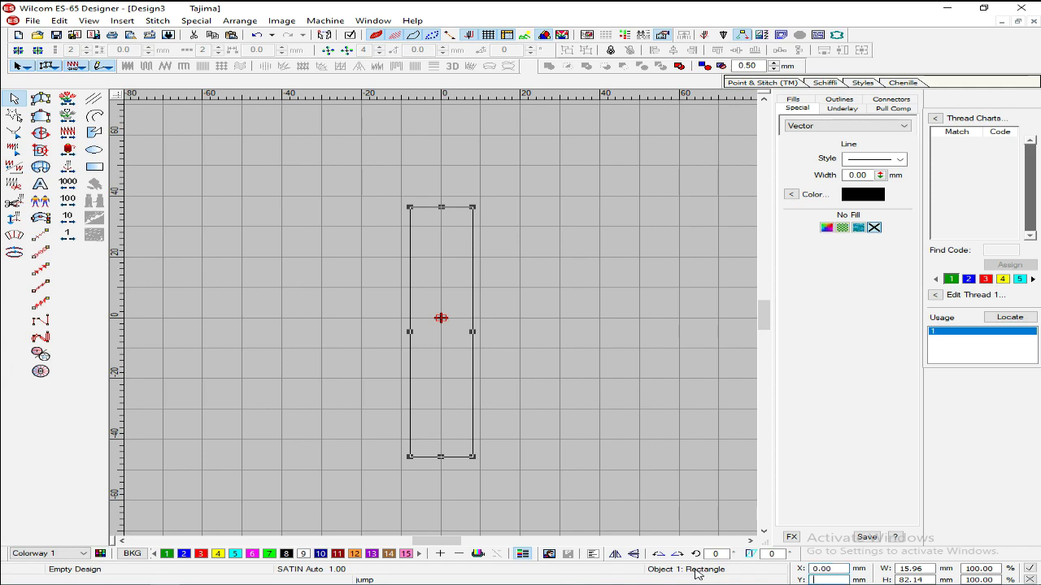
pyautogui.write('0')
pyautogui.press('Return')
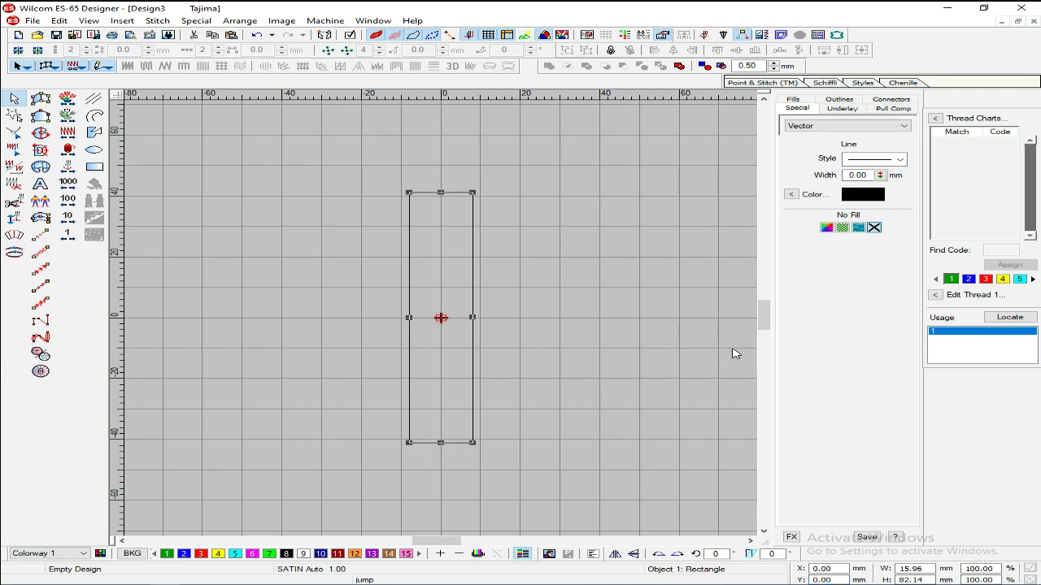
pyautogui.press('0')
# Step: Resize the rectangle to 20 mm wide and 300 mm high
pyautogui.doubleClick(925, 566)
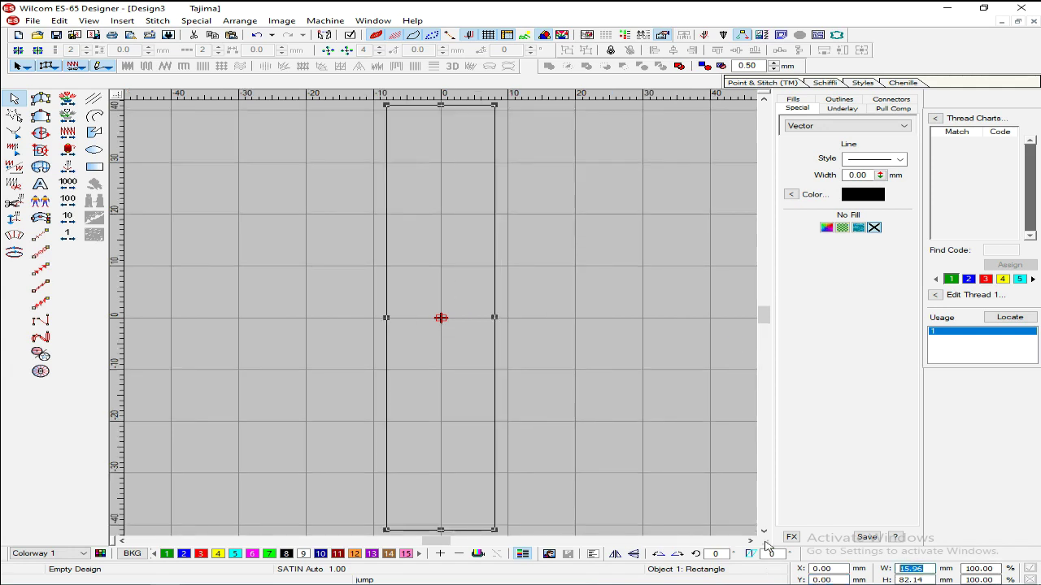
pyautogui.write('20')
pyautogui.press('Tab')
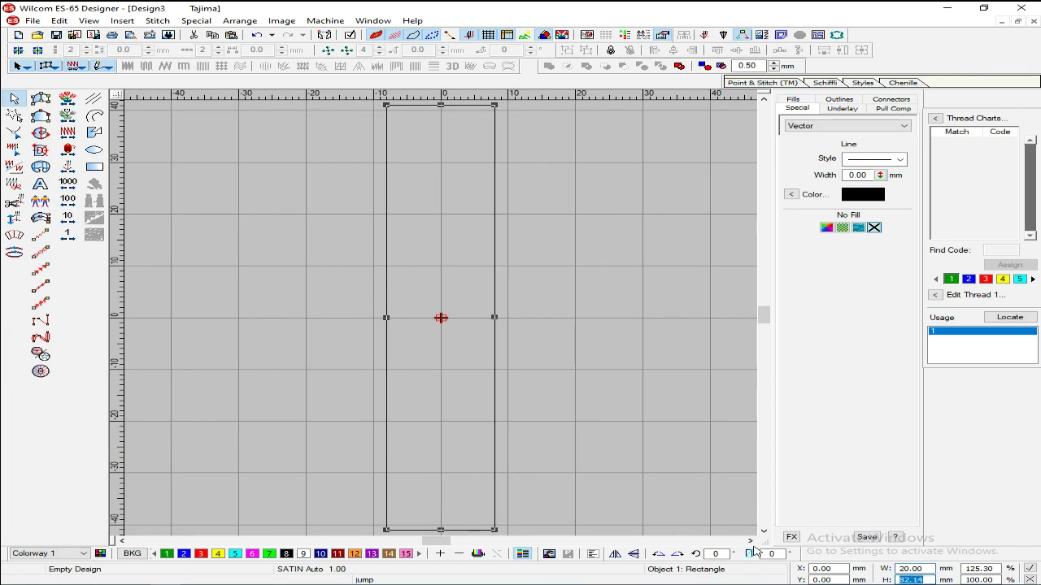
pyautogui.write('300')
pyautogui.press('Return')
pyautogui.press('0')
pyautogui.press('Escape')
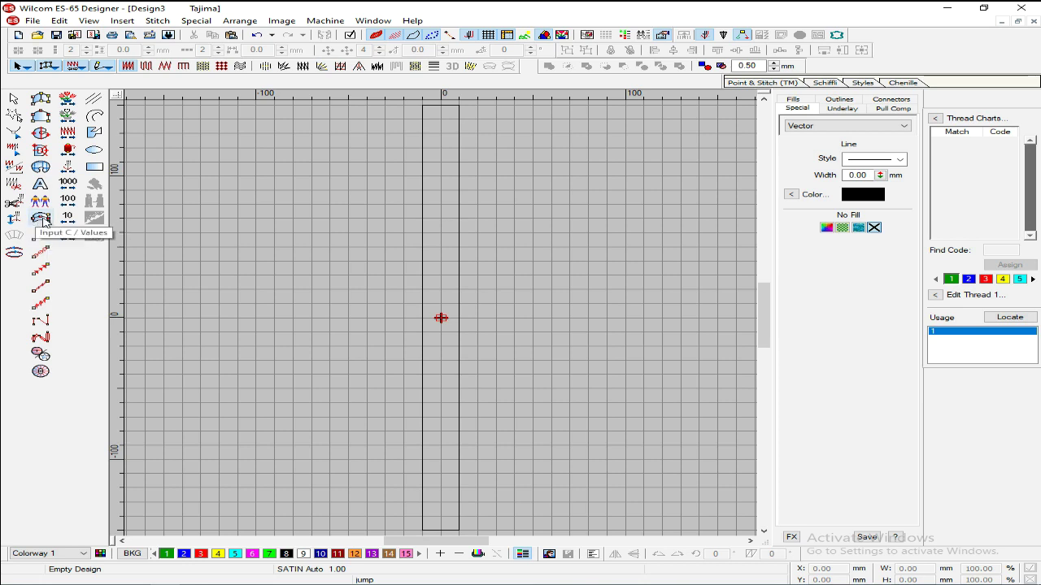
# Step: Start an Input C column and set its width to 1.15 mm
pyautogui.click(43, 221)
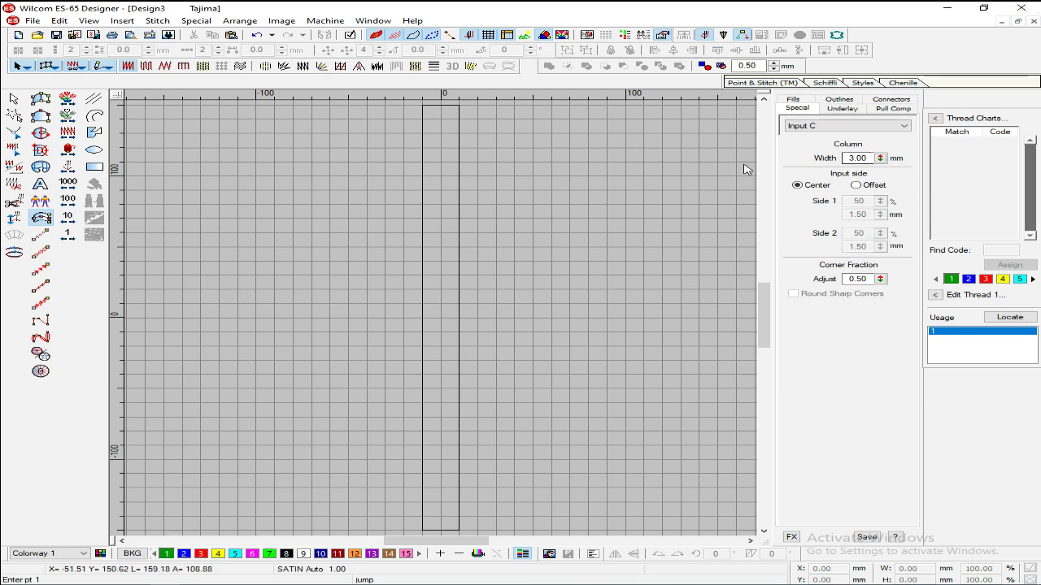
pyautogui.click(745, 164)
pyautogui.press('Escape')
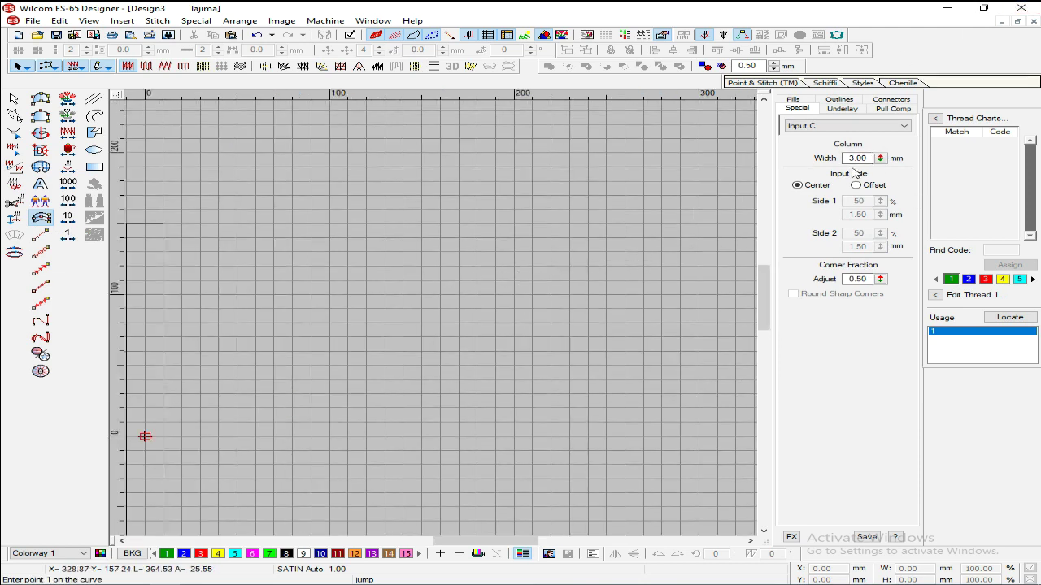
pyautogui.doubleClick(866, 158)
pyautogui.write('1.15')
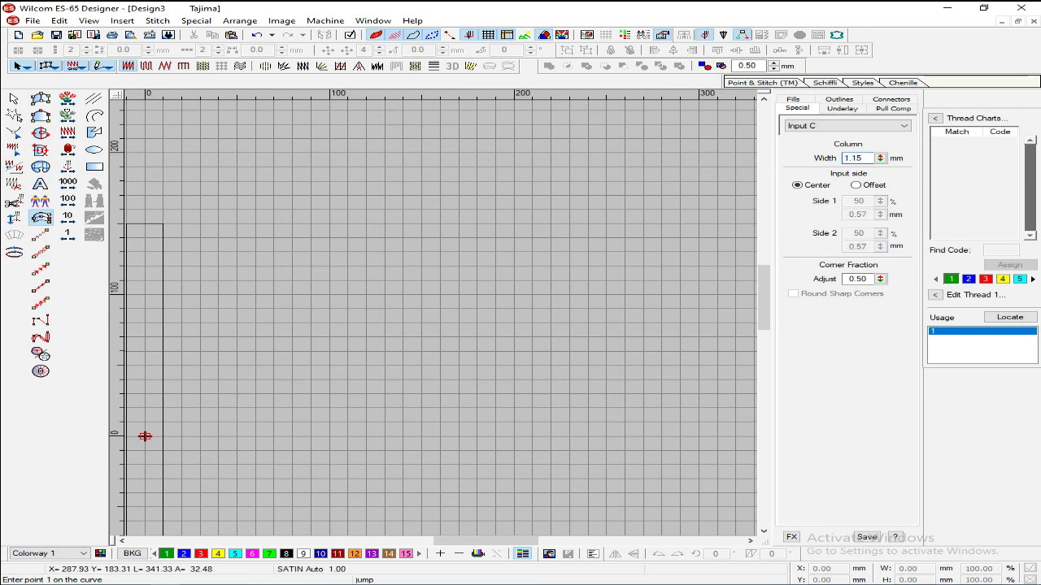
pyautogui.press('Return')
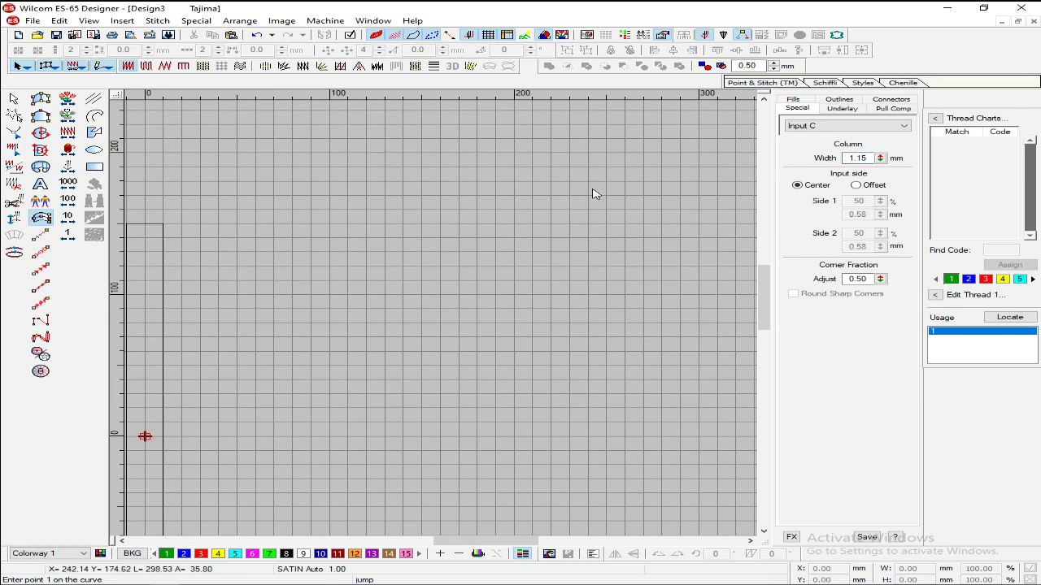
# Step: Digitize the column down the rectangle's full left edge, ending with a diagonal tail about 15 mm long below the lower-left corner
pyautogui.press('c')
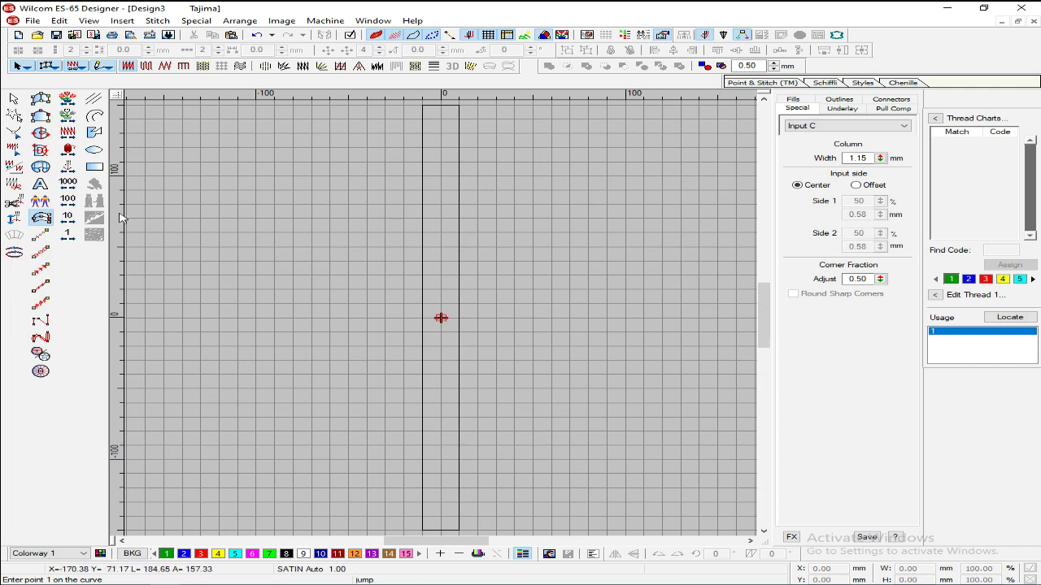
pyautogui.scroll(2, 381, 202)
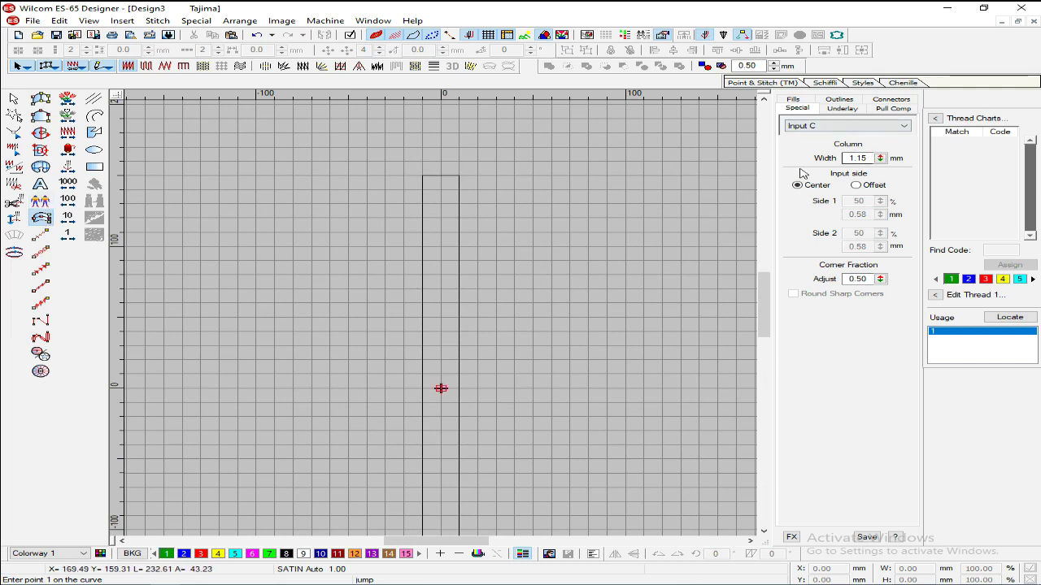
pyautogui.click(423, 181)
pyautogui.scroll(-3, 422, 208)
pyautogui.scroll(4, 422, 205)
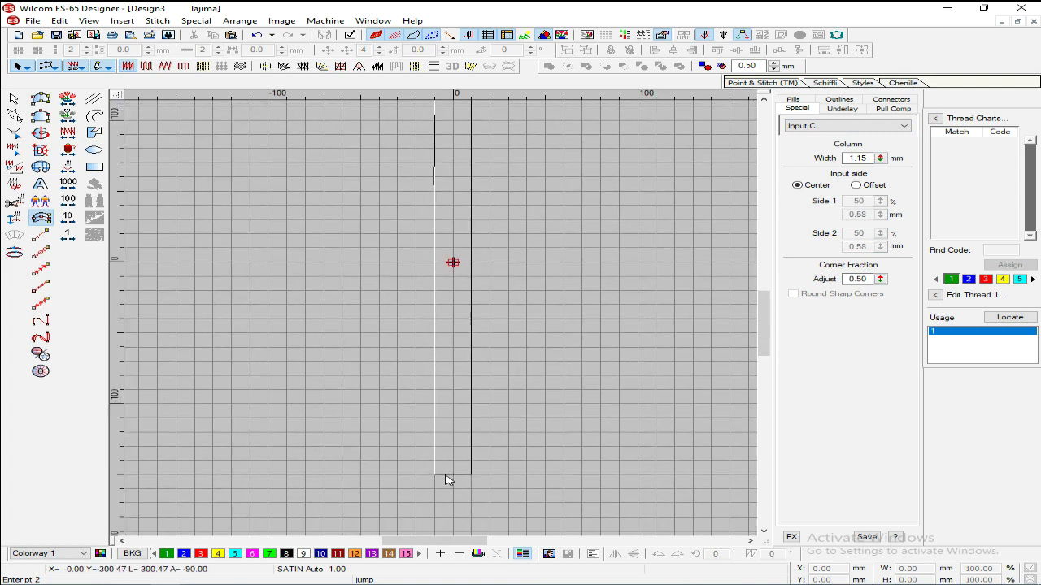
pyautogui.click(446, 480)
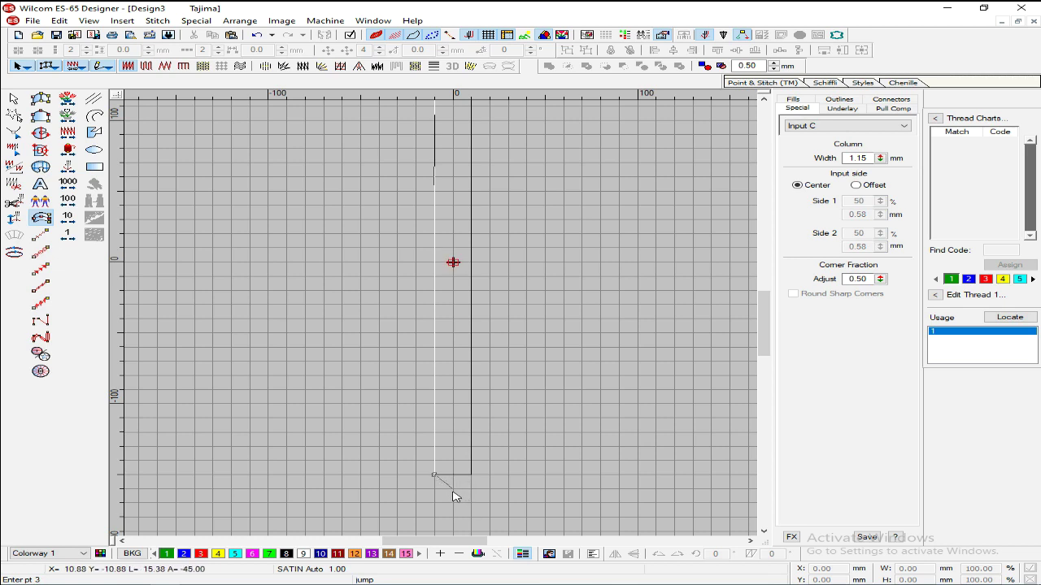
pyautogui.click(454, 493)
pyautogui.press('Return')
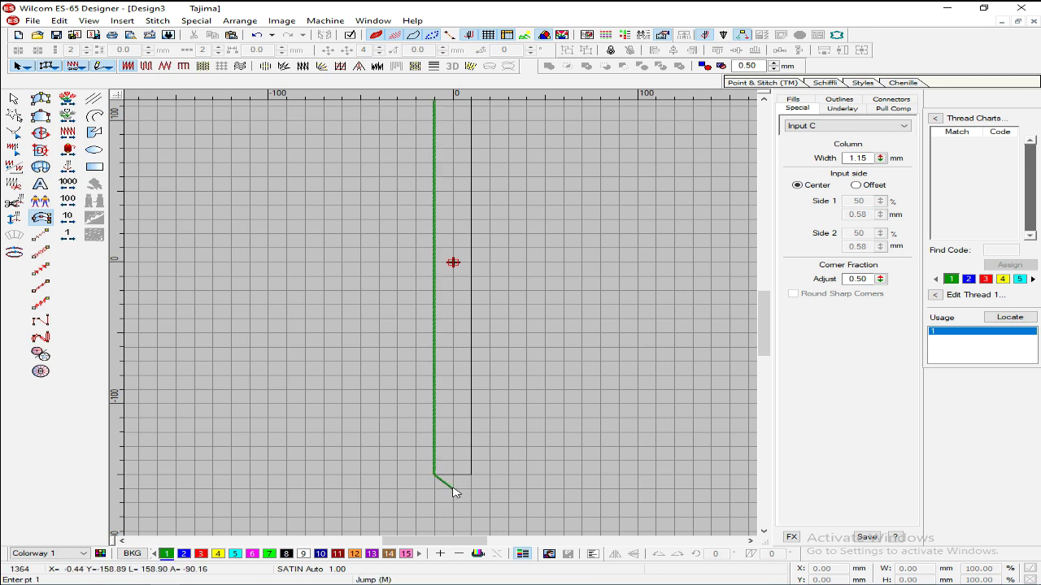
pyautogui.press('z')
pyautogui.scroll(-4, 443, 276)
pyautogui.press('z')
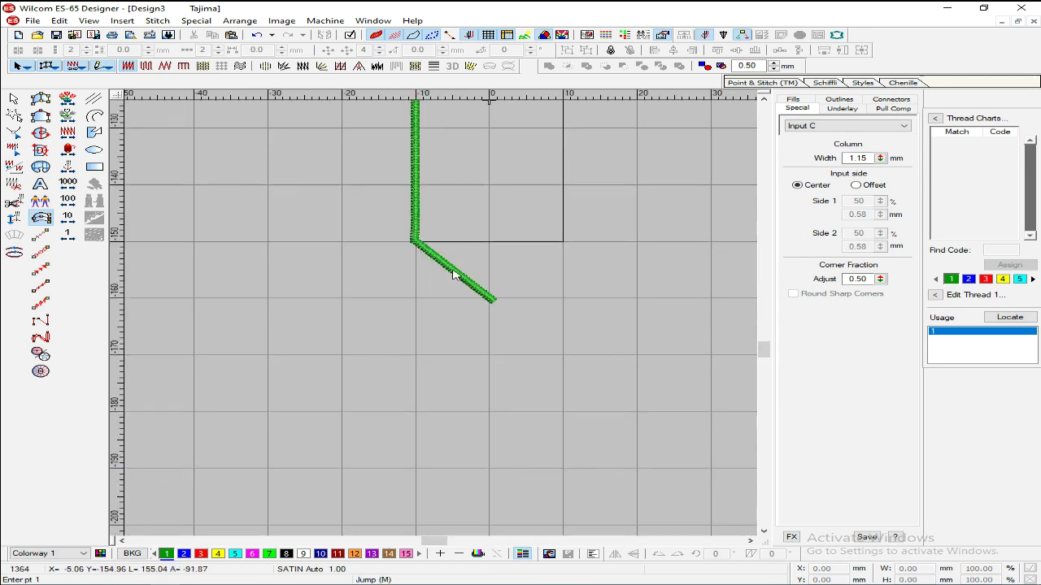
pyautogui.press('Escape')
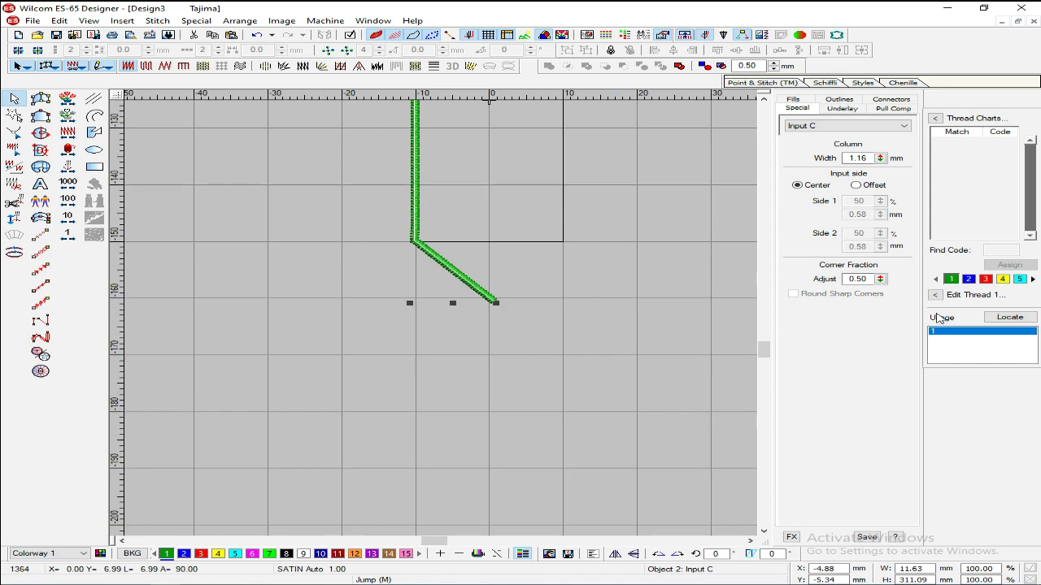
# Step: Mix a light blue for thread 1 with red 130, green 165 and blue 247
pyautogui.click(951, 297)
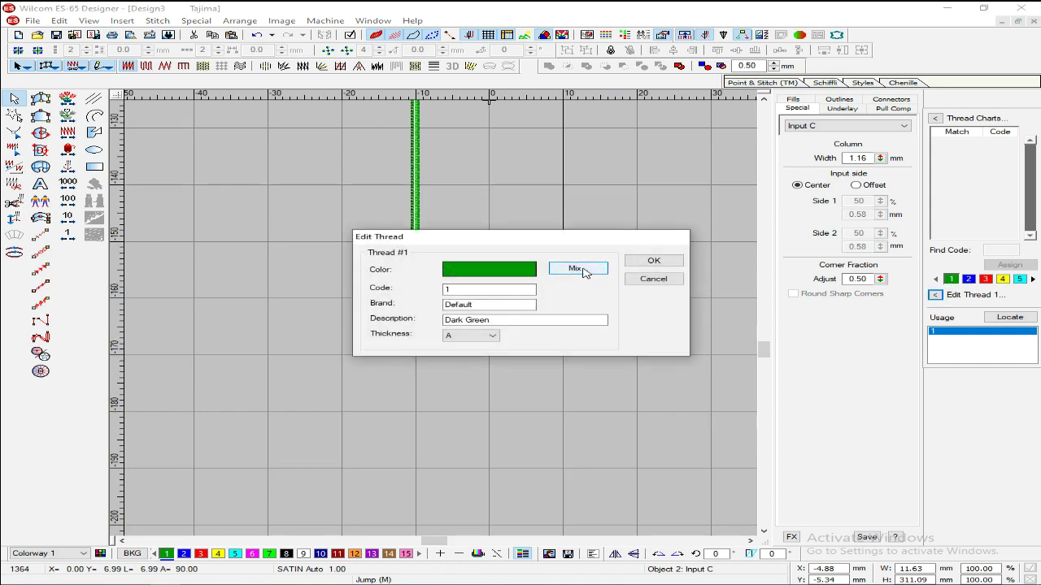
pyautogui.click(583, 269)
pyautogui.click(633, 240)
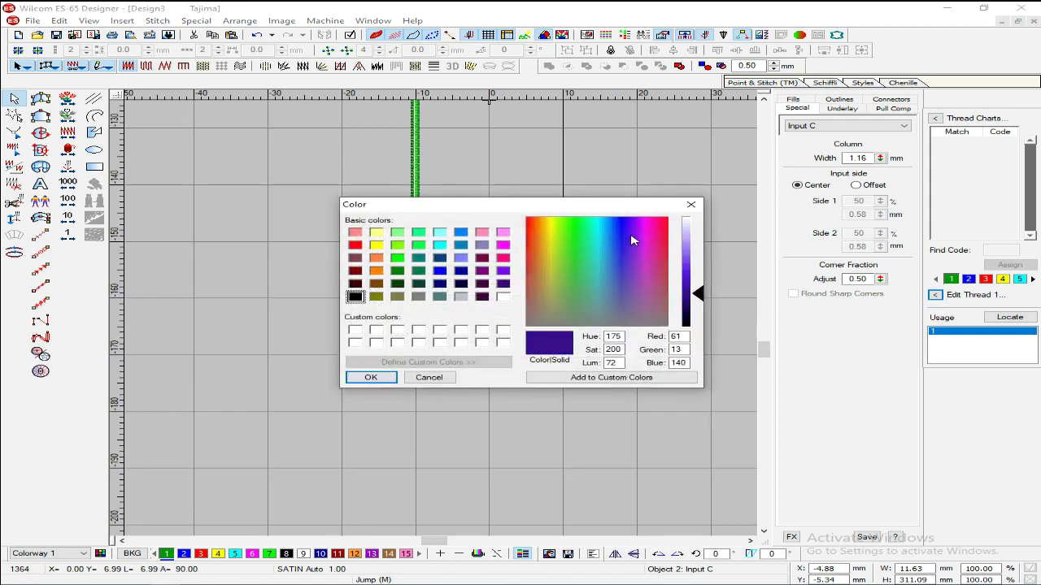
pyautogui.moveTo(697, 292); pyautogui.dragTo(701, 246)
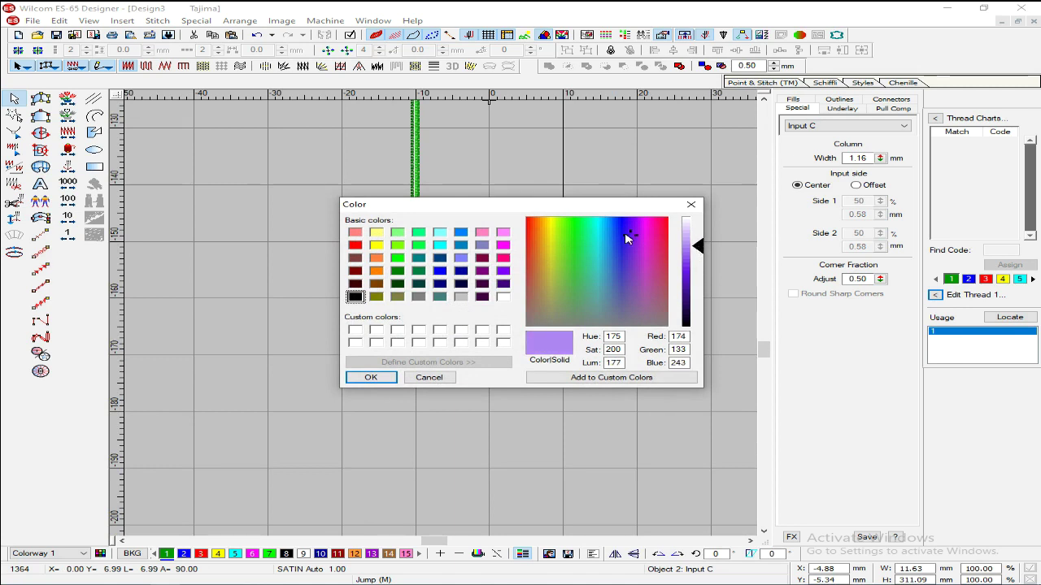
pyautogui.moveTo(631, 238); pyautogui.dragTo(615, 235)
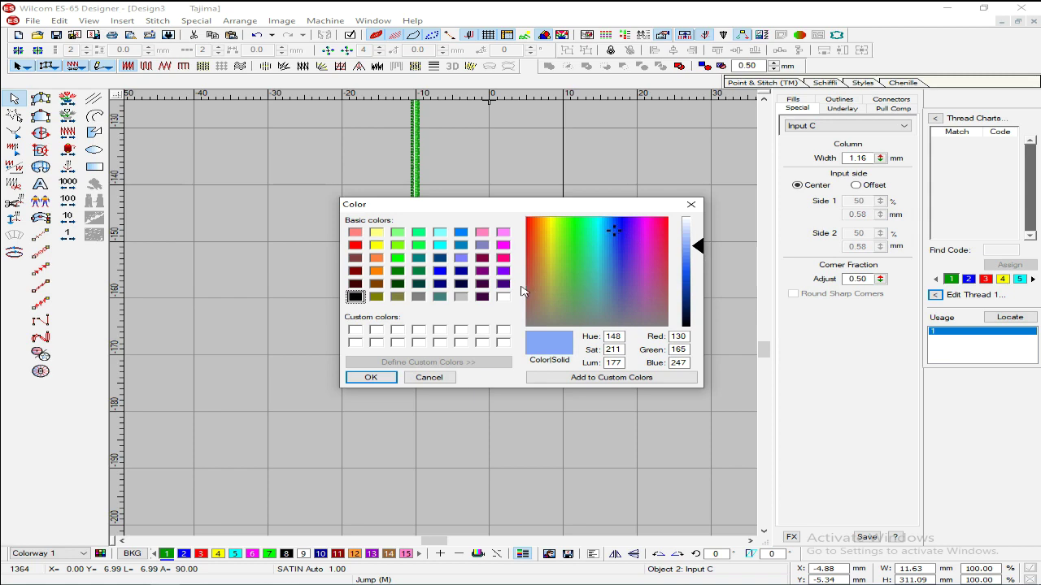
pyautogui.click(371, 377)
pyautogui.click(654, 262)
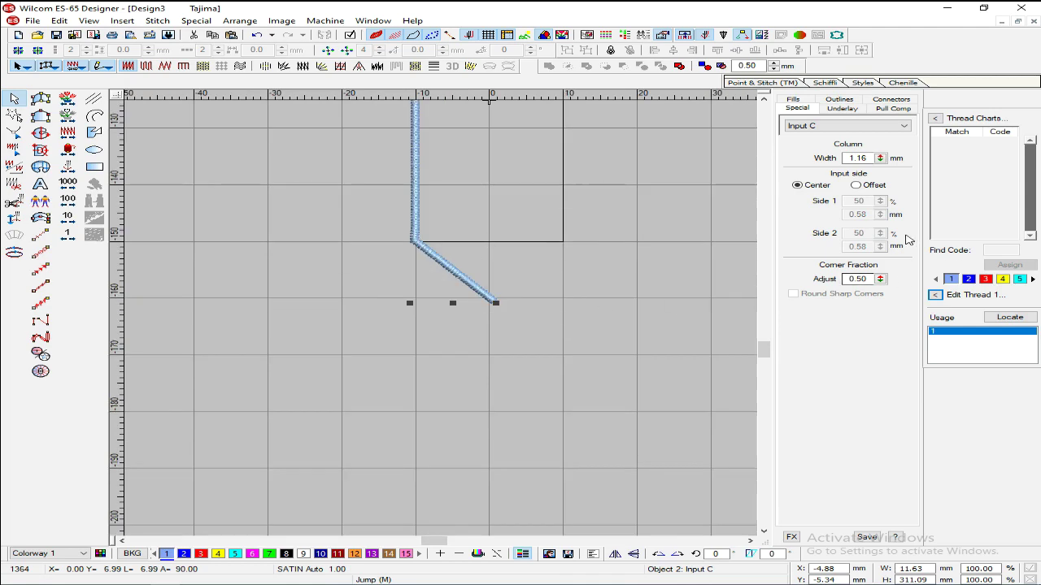
# Step: Darken thread 1's blue slightly to red 112, green 152 and blue 245
pyautogui.click(936, 295)
pyautogui.click(579, 269)
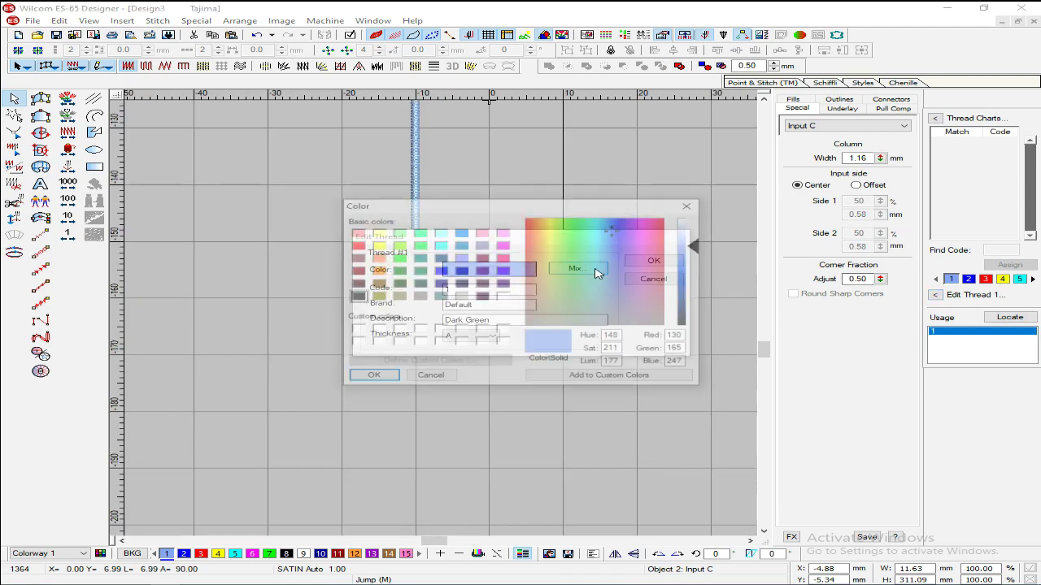
pyautogui.moveTo(699, 247); pyautogui.dragTo(699, 253)
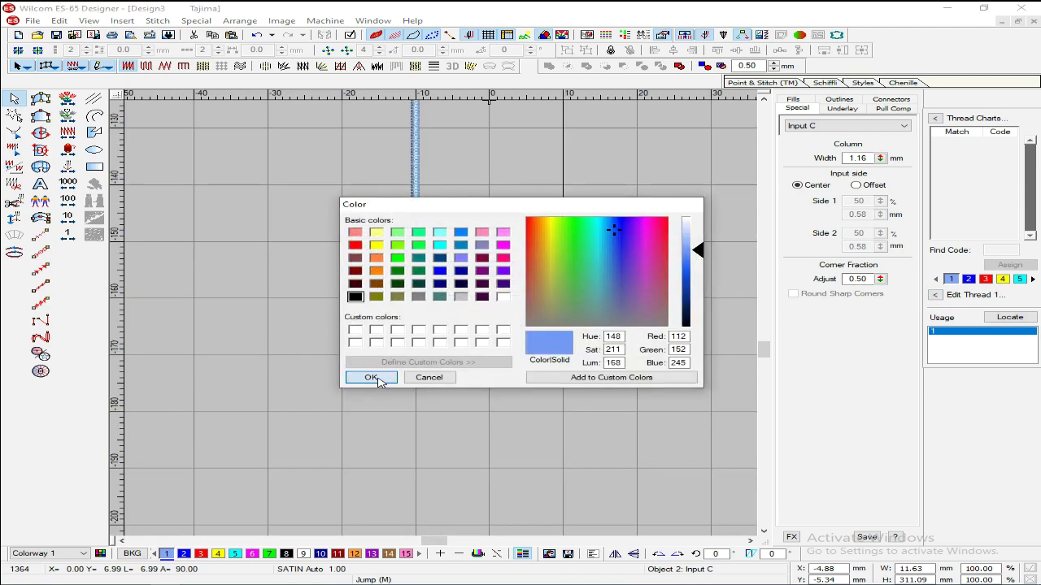
pyautogui.click(371, 378)
pyautogui.click(660, 261)
pyautogui.click(665, 256)
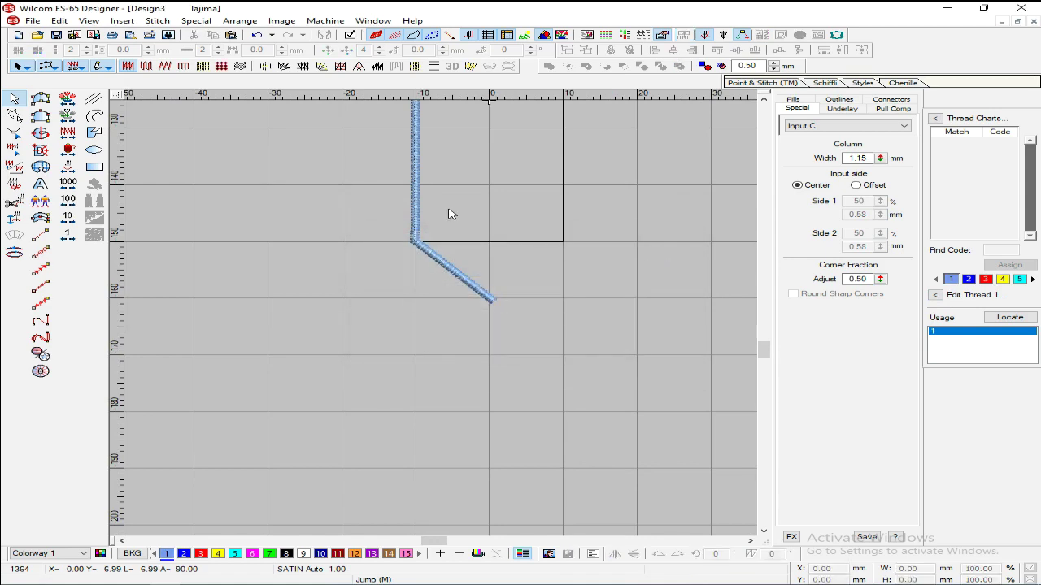
# Step: Digitize a horizontal Input C bar about 11 mm long, extending outward to the left from just below the long column's upper end
pyautogui.hotkey('shift', 'z')
pyautogui.scroll(10, 456, 218)
pyautogui.press('z')
pyautogui.scroll(4, 456, 217)
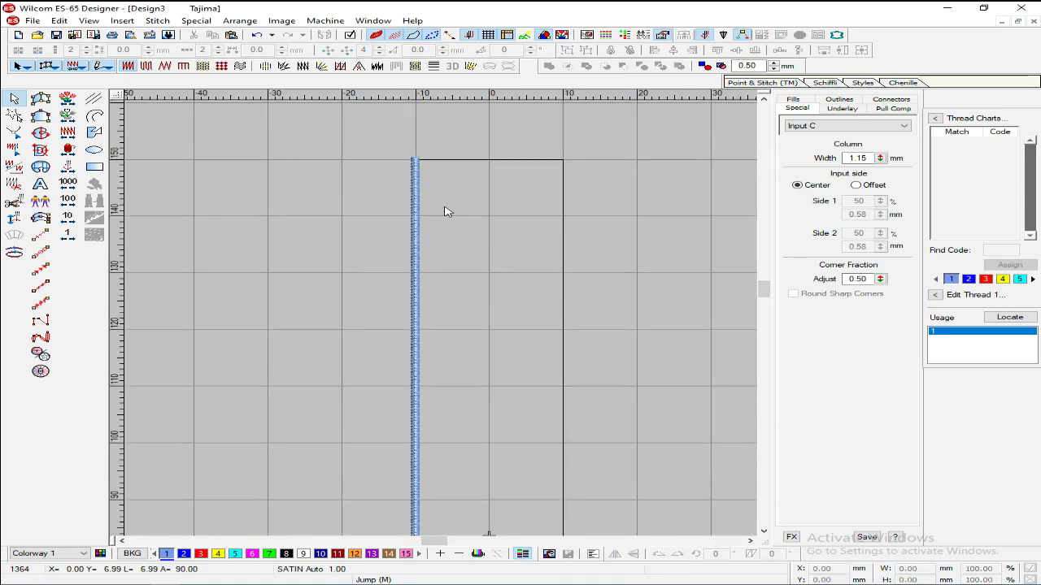
pyautogui.press('b')
pyautogui.moveTo(457, 212); pyautogui.dragTo(267, 112)
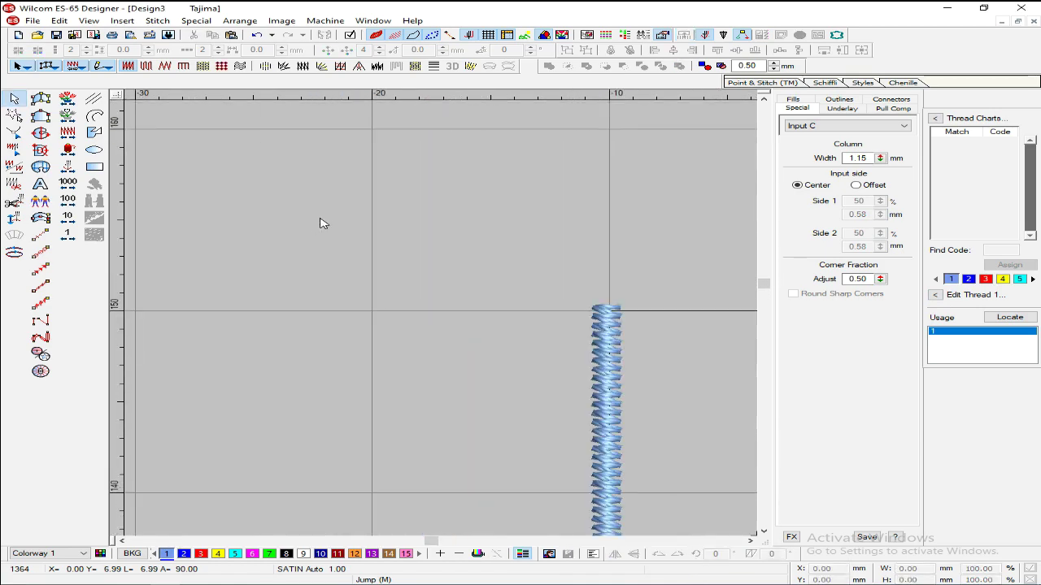
pyautogui.scroll(-5, 325, 222)
pyautogui.scroll(-2, 440, 220)
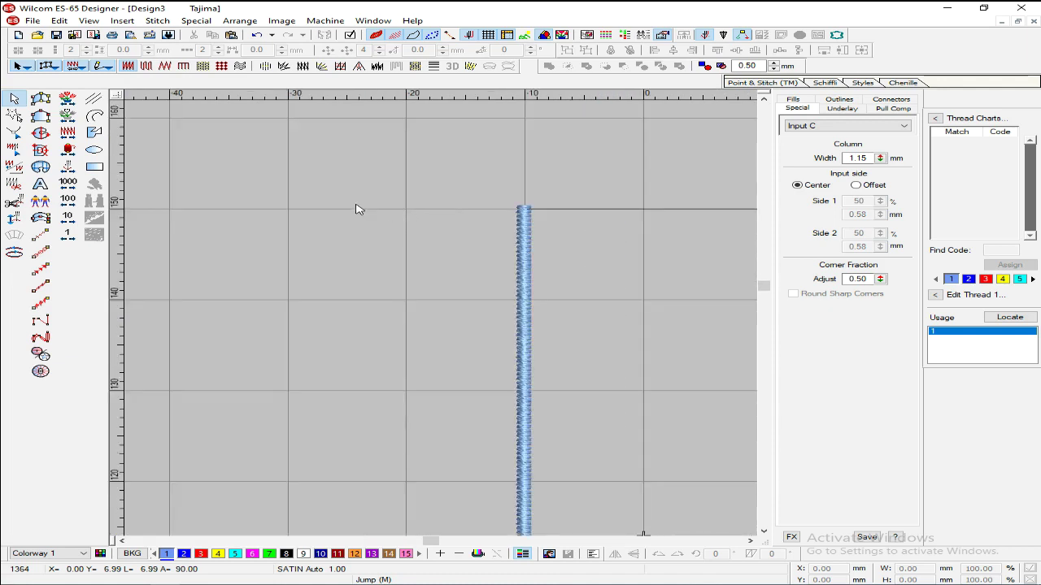
pyautogui.click(40, 218)
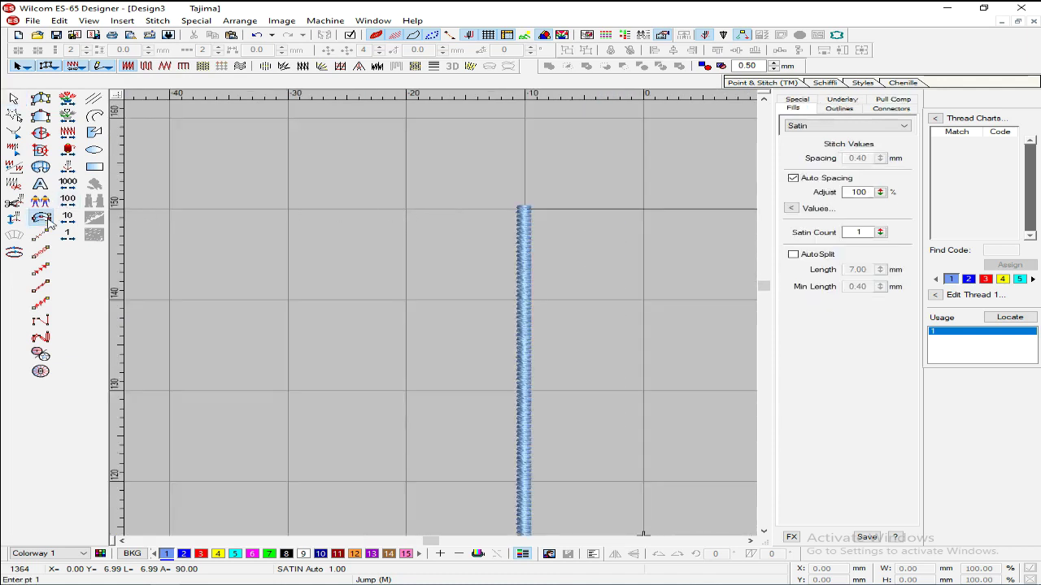
pyautogui.click(516, 221)
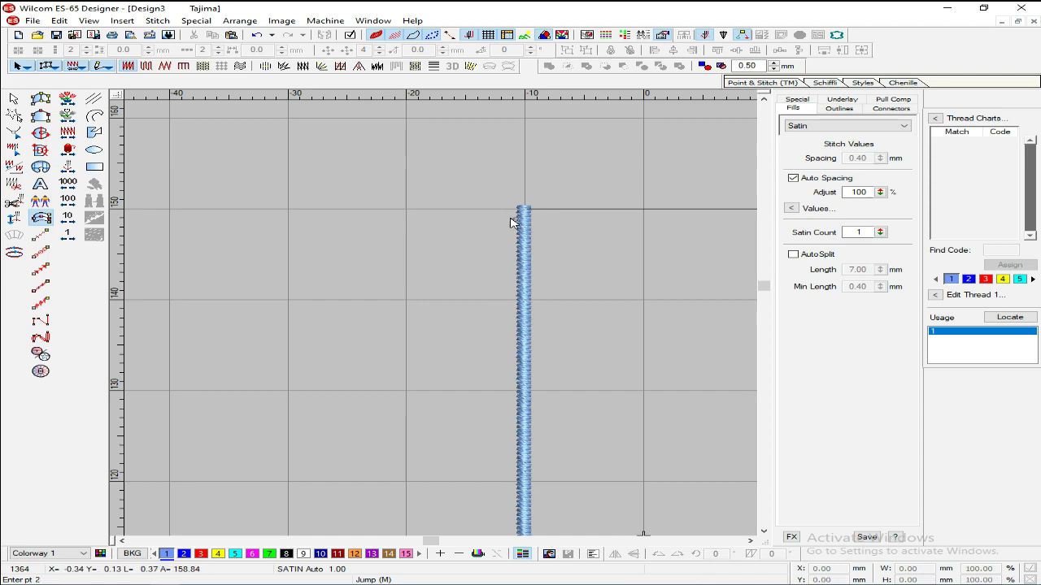
pyautogui.click(381, 220)
pyautogui.press('Return')
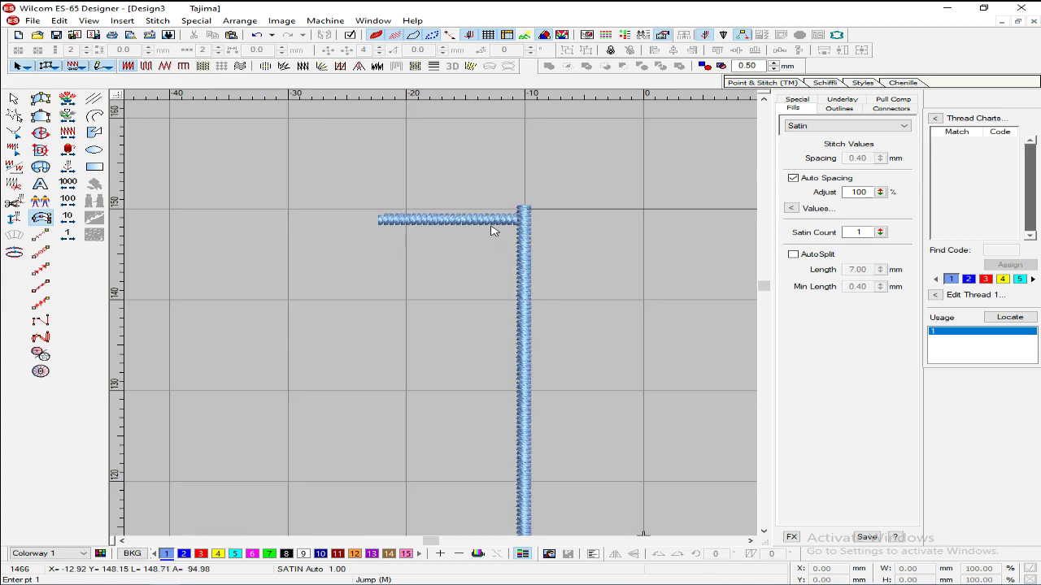
pyautogui.press('Escape')
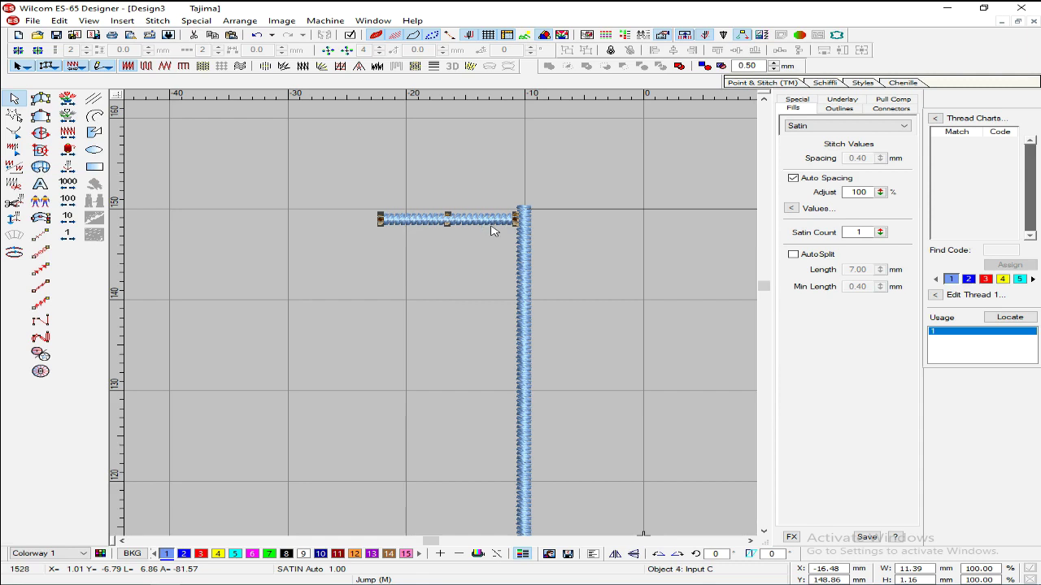
# Step: Mirror a duplicate of the short bar horizontally and move it down to about 3 mm below the original
pyautogui.click(615, 554)
pyautogui.press('Down')
pyautogui.press('Down')
pyautogui.press('Down')
pyautogui.press('Down')
pyautogui.press('Down')
pyautogui.press('Down')
pyautogui.press('Down')
pyautogui.press('Down')
pyautogui.press('Down')
pyautogui.press('Down')
pyautogui.press('Down')
pyautogui.press('Down')
pyautogui.press('Down')
pyautogui.press('Down')
pyautogui.press('Down')
pyautogui.press('Down')
pyautogui.press('Down')
pyautogui.press('Down')
pyautogui.press('Down')
pyautogui.press('Down')
pyautogui.press('Down')
pyautogui.press('Down')
pyautogui.press('Down')
pyautogui.press('Down')
pyautogui.press('Down')
pyautogui.press('Down')
pyautogui.press('Down')
pyautogui.press('Down')
pyautogui.press('Down')
pyautogui.hotkey('shift', 'z')
pyautogui.press('Escape')
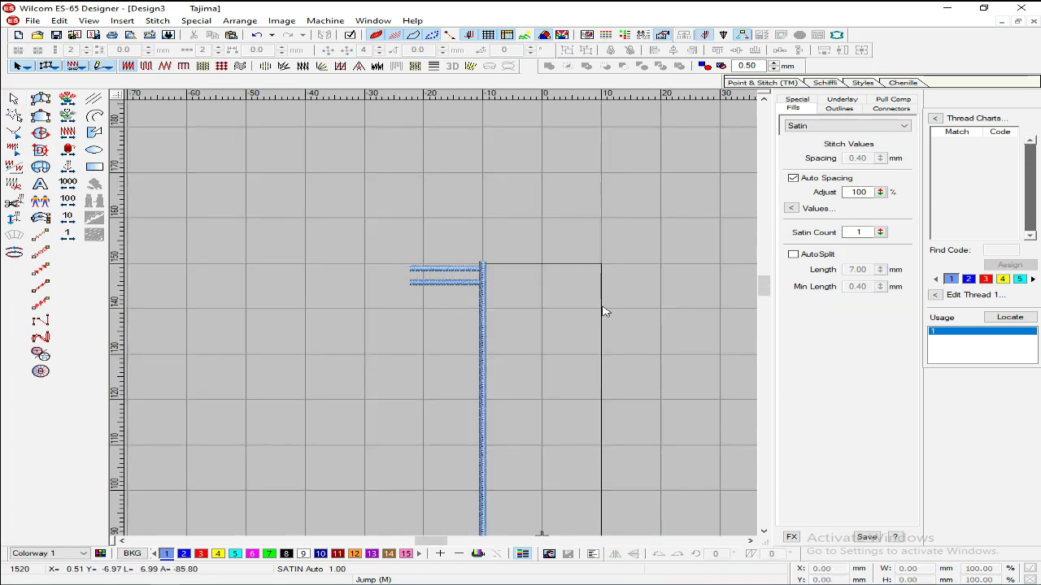
# Step: Duplicate the lower short bar and nudge the copy up midway between the two bars, centred at Y 147.36 mm
pyautogui.scroll(-1, 602, 308)
pyautogui.scroll(3, 558, 294)
pyautogui.click(530, 179)
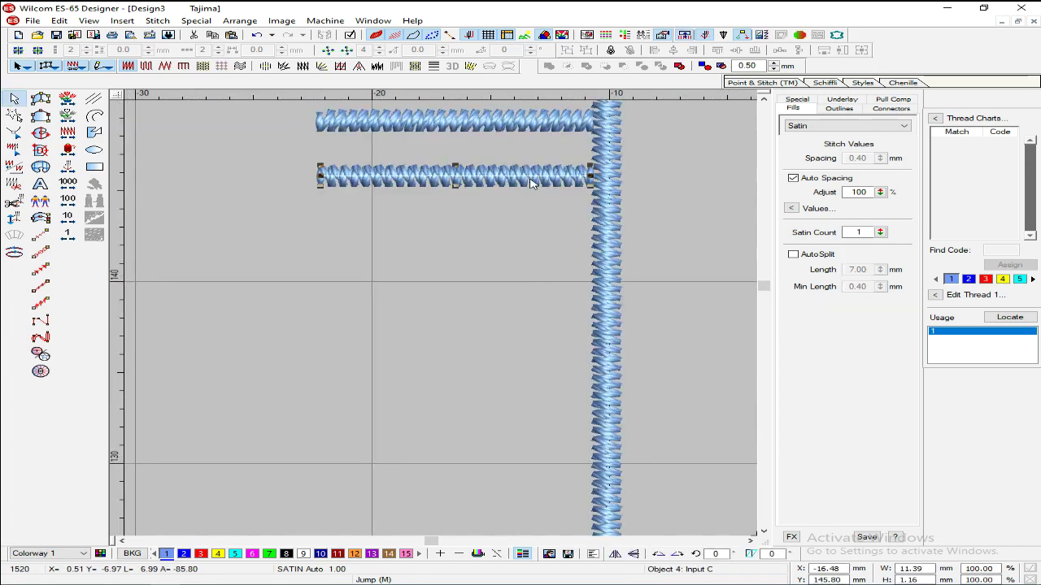
pyautogui.press('Up')
pyautogui.press('Up')
pyautogui.press('Up')
pyautogui.press('Up')
pyautogui.press('Up')
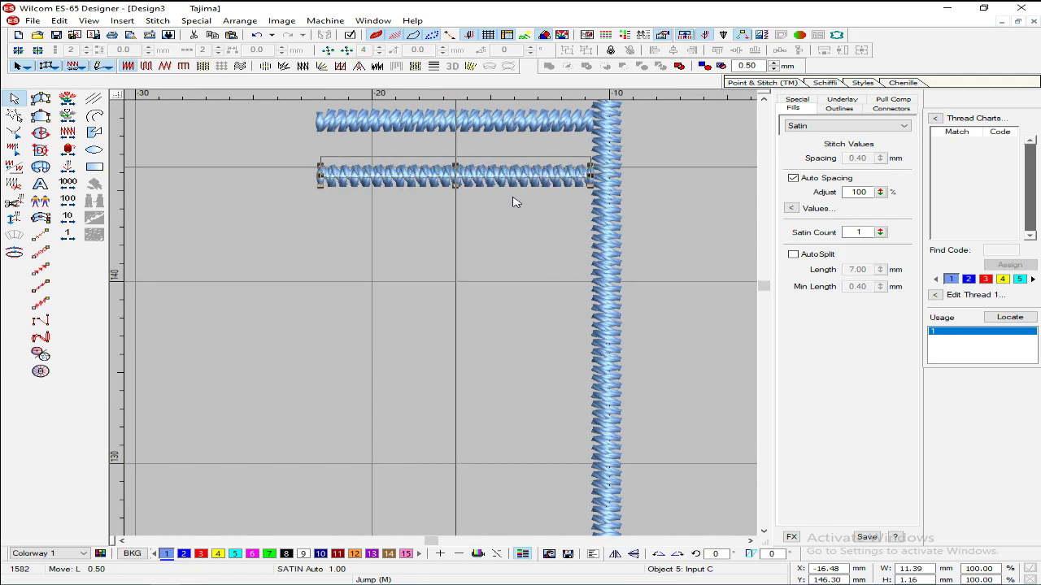
pyautogui.press('Up')
pyautogui.press('Up')
pyautogui.press('Up')
pyautogui.press('Up')
pyautogui.press('Return')
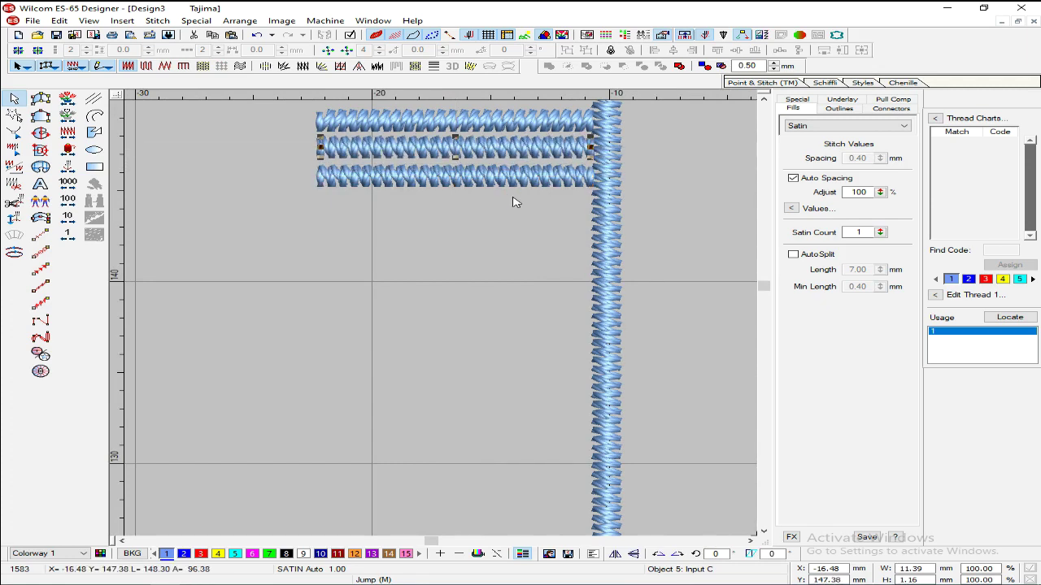
pyautogui.scroll(-1, 440, 244)
pyautogui.scroll(1, 439, 241)
pyautogui.press('Down')
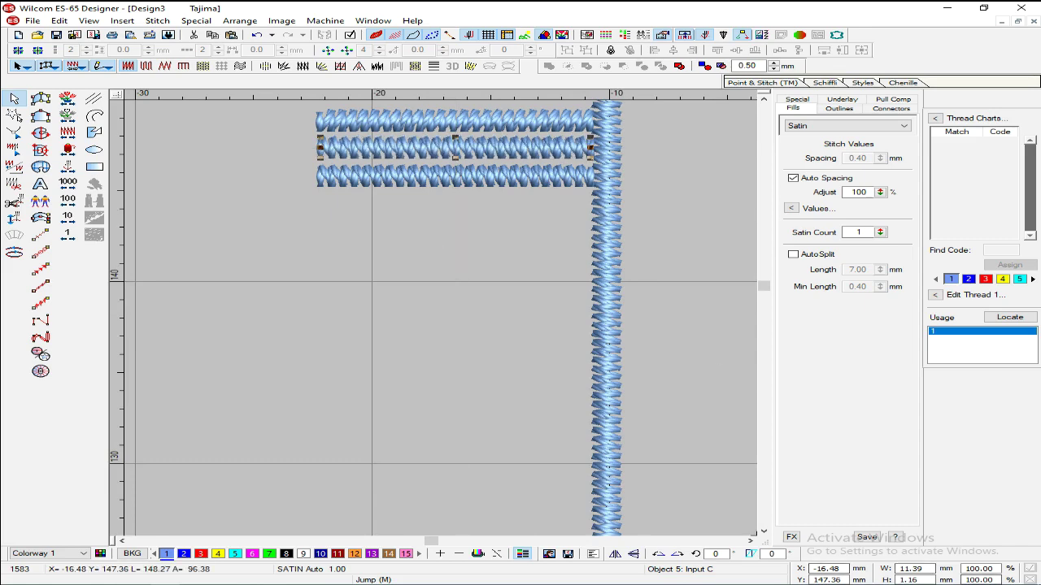
# Step: Convert the middle bar to a Triple Run line with 2.50 mm stitch length
pyautogui.click(41, 252)
pyautogui.press('Return')
pyautogui.press('Return')
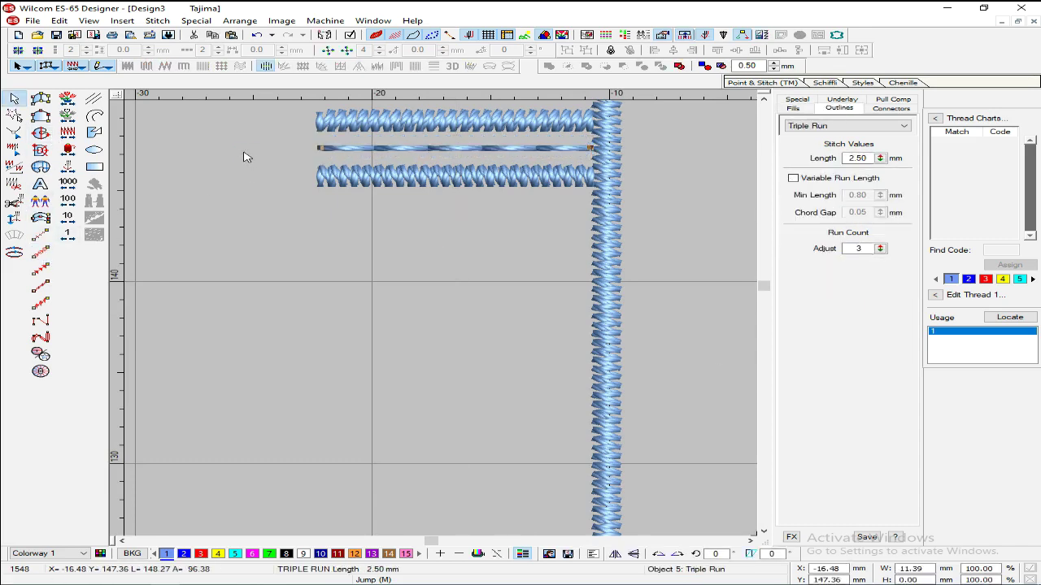
pyautogui.scroll(-2, 456, 200)
pyautogui.press('Escape')
# Step: Duplicate the triple run and lower satin bar about 3 mm below, and lengthen all five horizontal bars outward to about 15.8 mm
pyautogui.scroll(-1, 495, 189)
pyautogui.scroll(4, 494, 188)
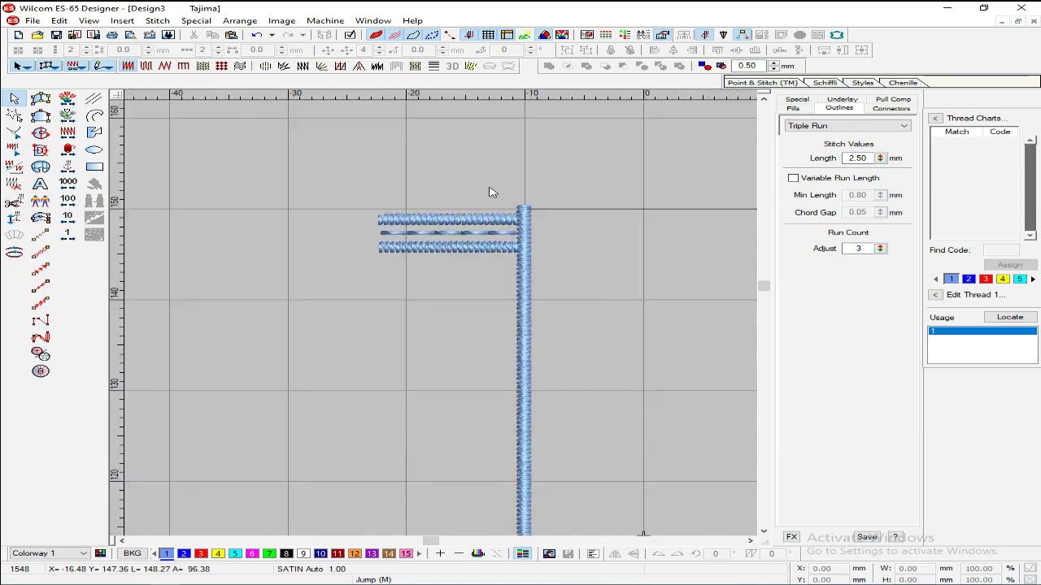
pyautogui.moveTo(550, 304); pyautogui.dragTo(483, 279)
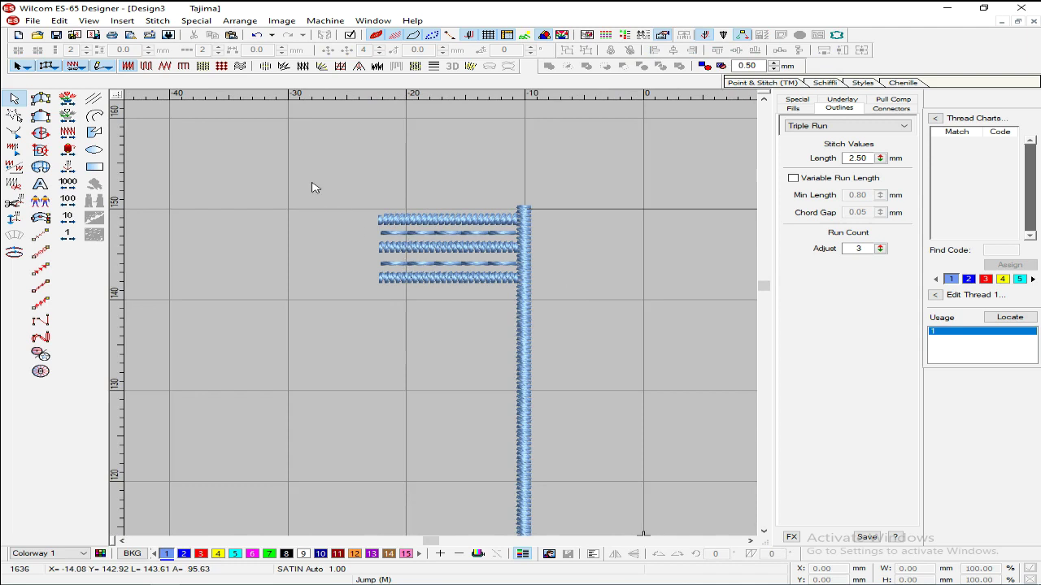
pyautogui.moveTo(368, 246); pyautogui.dragTo(326, 249)
pyautogui.click(377, 314)
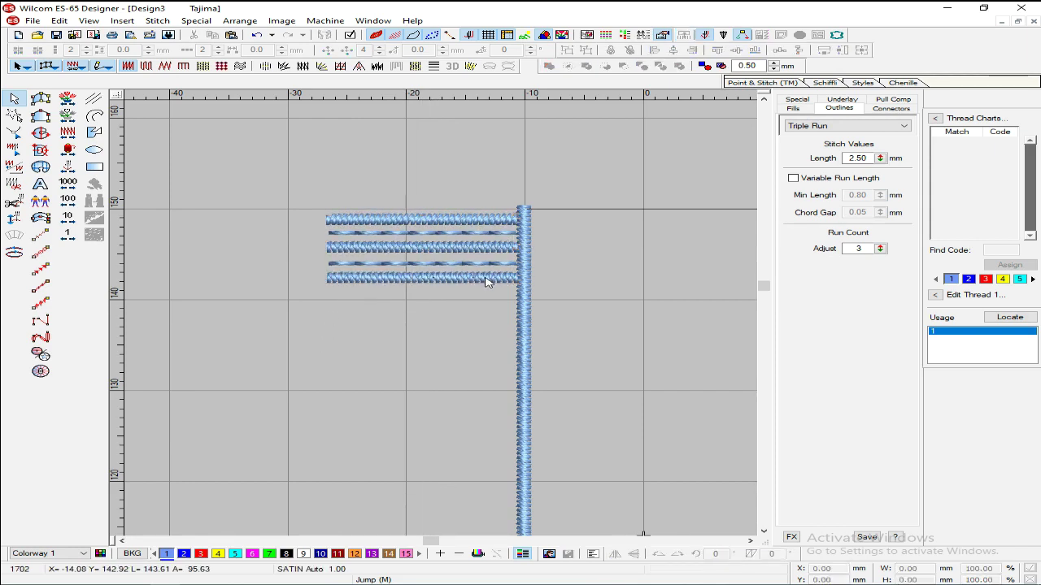
# Step: Try three vertical bars across the horizontal ones, using copies of the lowest satin bar rotated 90 degrees
pyautogui.click(487, 279)
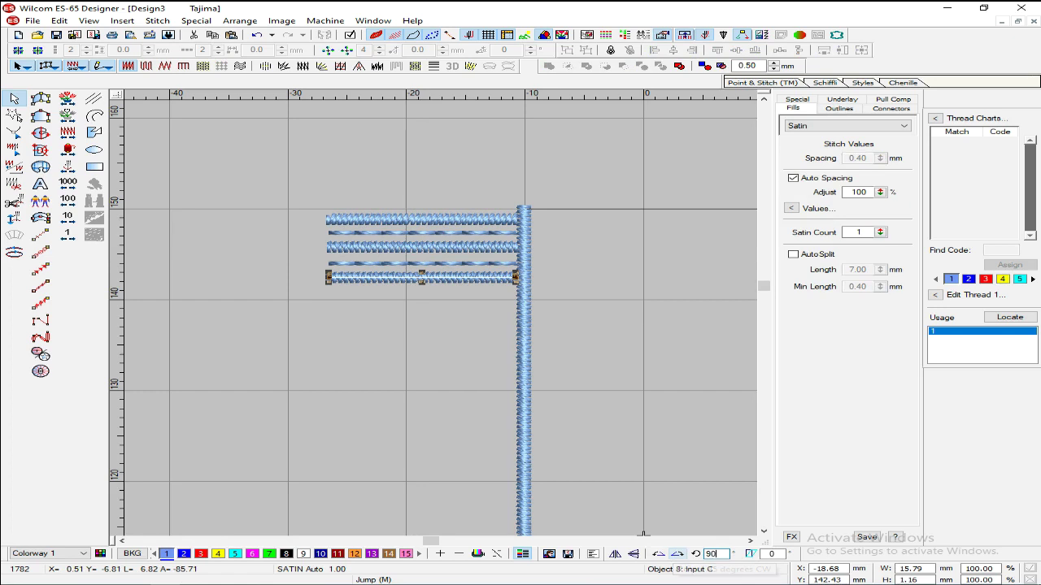
pyautogui.click(676, 556)
pyautogui.moveTo(423, 305); pyautogui.dragTo(320, 288)
pyautogui.hotkey('ctrl', 'd')
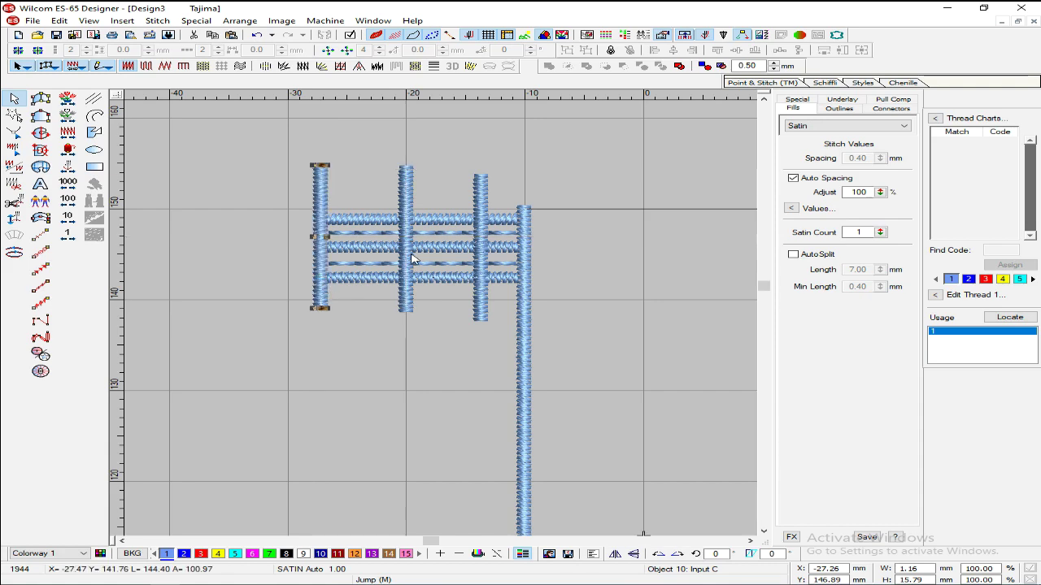
pyautogui.click(410, 185)
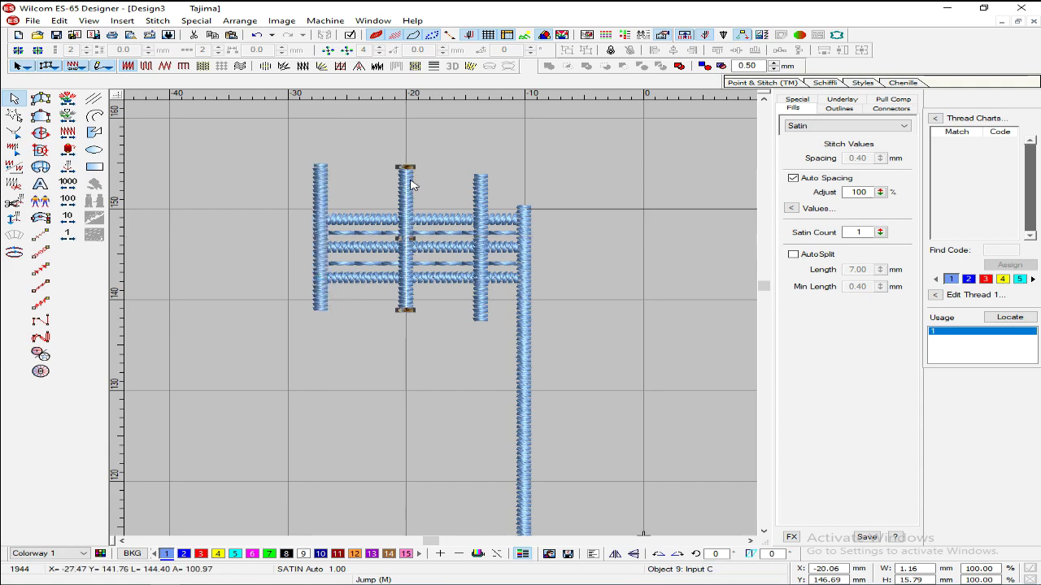
pyautogui.click(505, 165)
pyautogui.scroll(-2, 500, 176)
pyautogui.scroll(2, 485, 200)
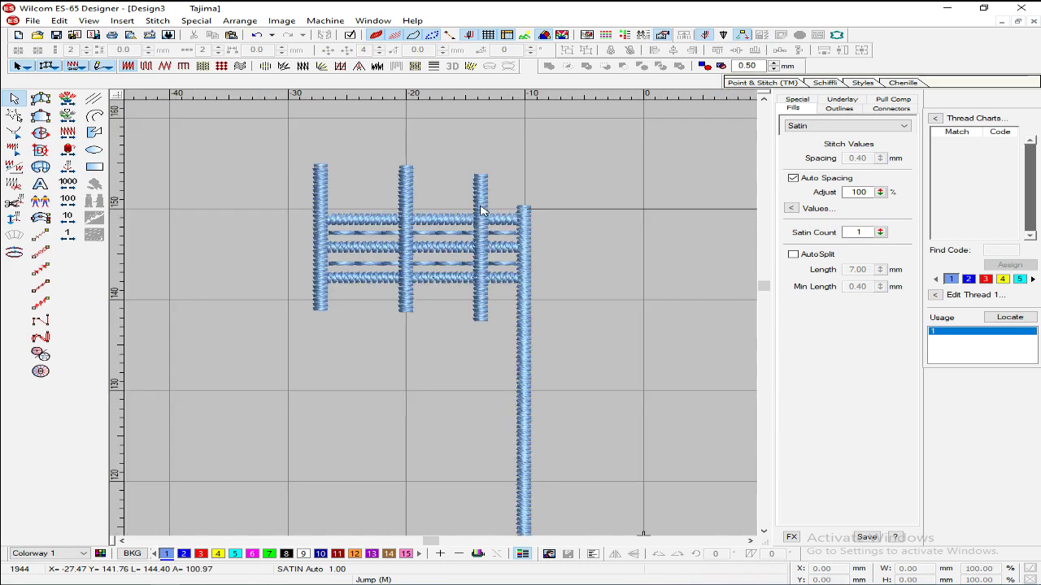
pyautogui.scroll(-2, 484, 204)
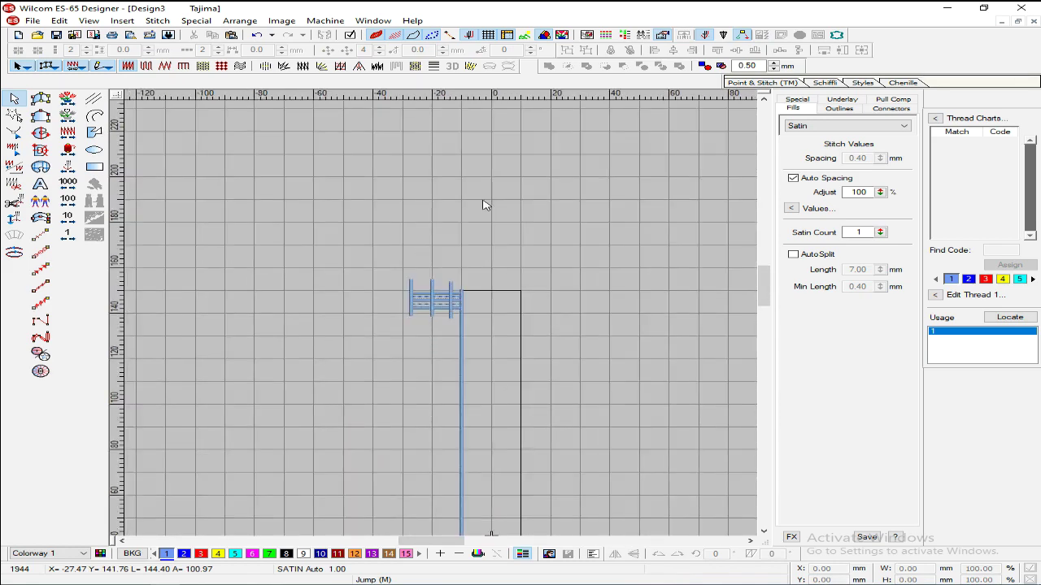
pyautogui.scroll(1, 484, 204)
pyautogui.scroll(1, 483, 205)
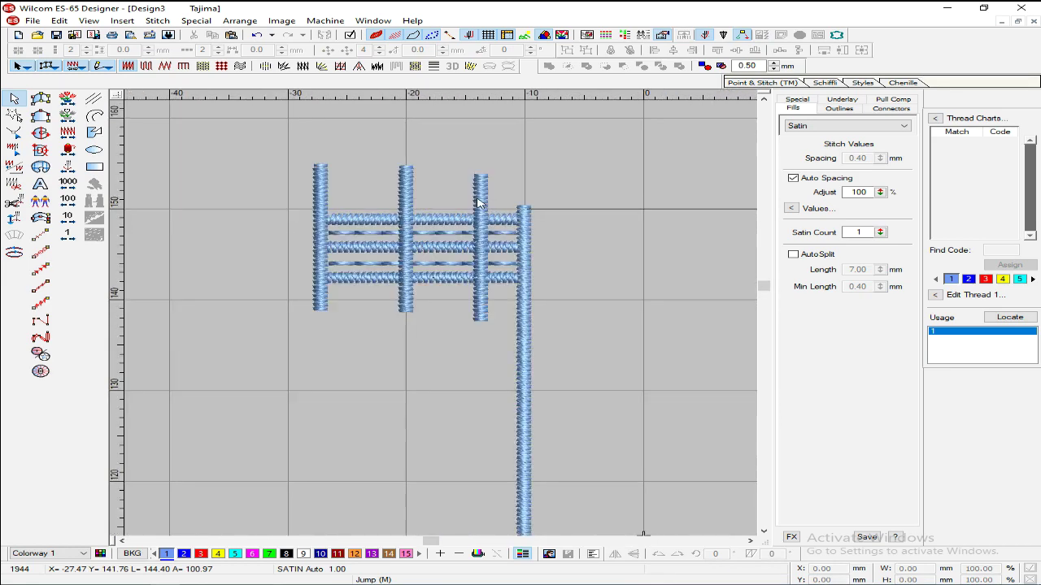
# Step: Delete the three vertical satin bars crossing the horizontal bars
pyautogui.click(485, 197)
pyautogui.scroll(-1, 476, 203)
pyautogui.scroll(1, 458, 202)
pyautogui.press('Delete')
pyautogui.click(411, 197)
pyautogui.press('Delete')
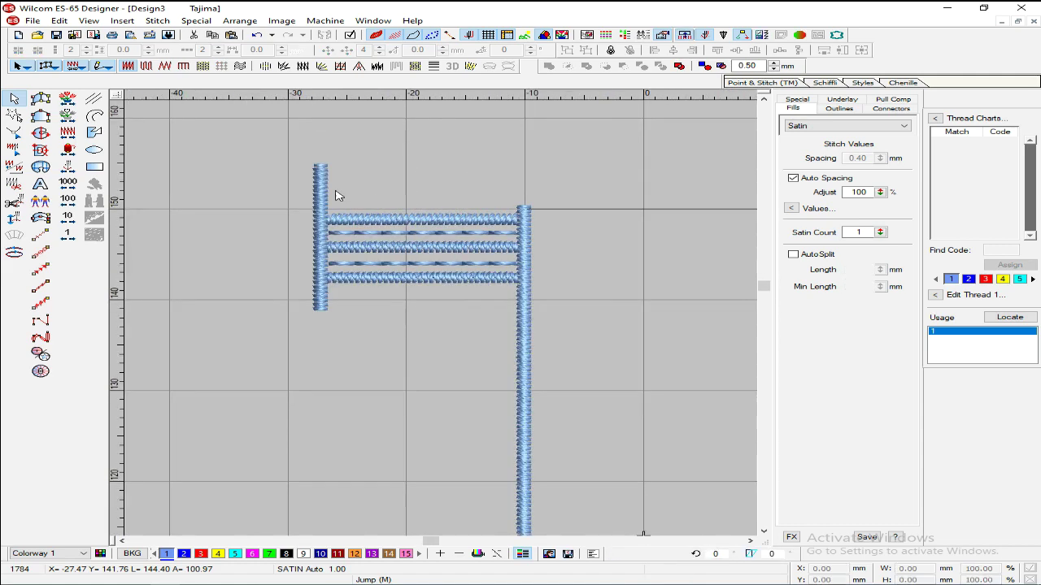
pyautogui.click(323, 187)
pyautogui.press('Delete')
# Step: Delete the lower two satin bars and the triple run between them, keeping only the top satin bar and its triple run
pyautogui.click(449, 277)
pyautogui.press('Delete')
pyautogui.click(456, 264)
pyautogui.press('Delete')
pyautogui.click(459, 248)
pyautogui.press('Delete')
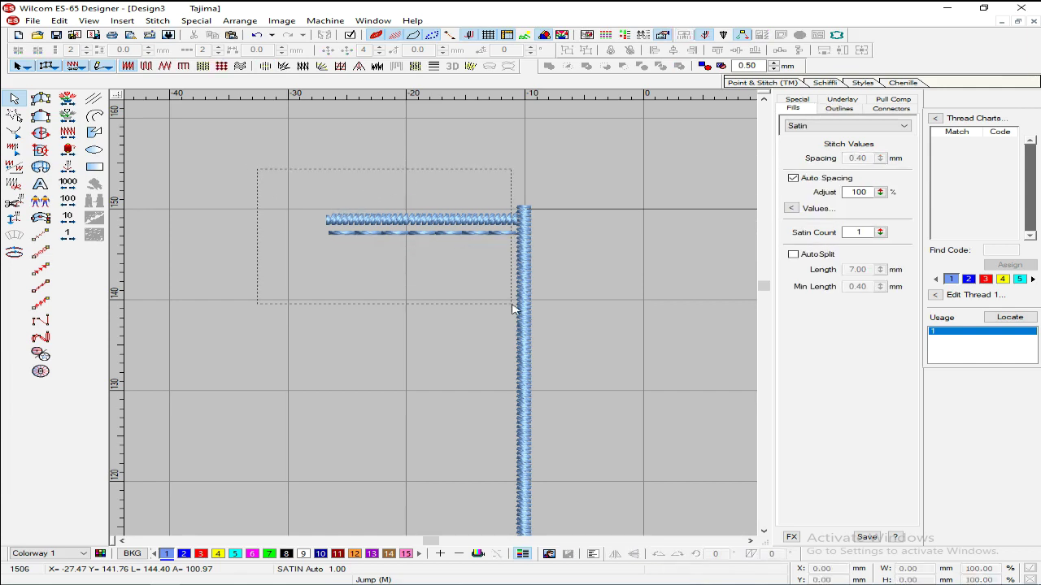
# Step: Examine the start and end points of the remaining satin bar and triple run with Reshape
pyautogui.click(466, 235)
pyautogui.press('h')
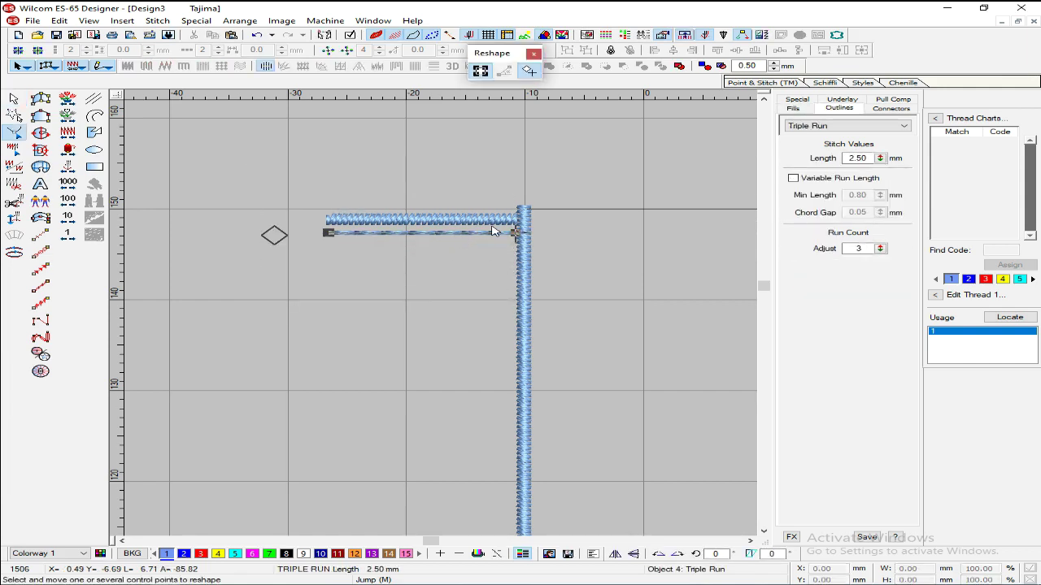
pyautogui.press('Escape')
pyautogui.click(494, 221)
pyautogui.press('h')
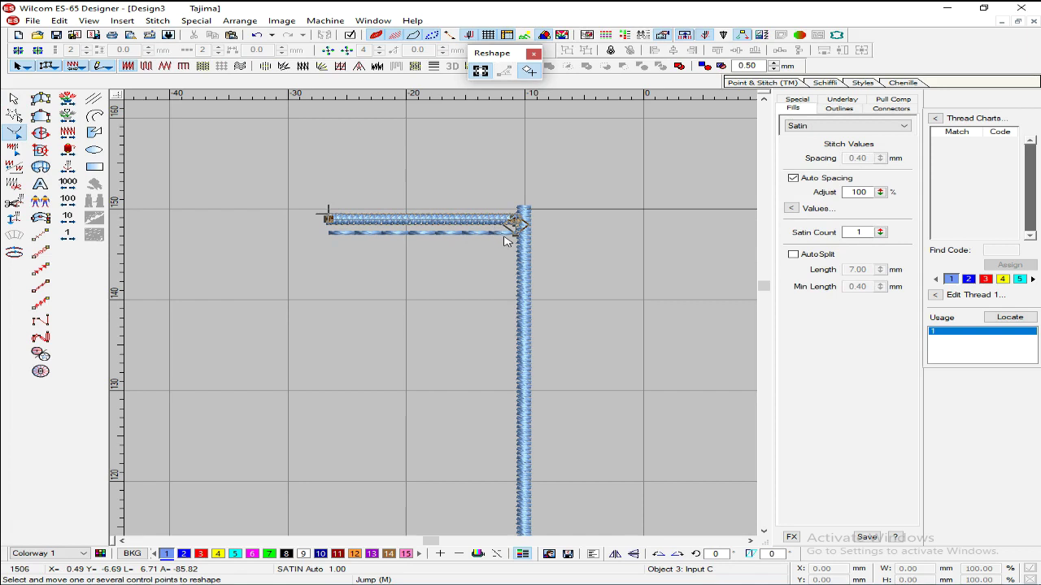
pyautogui.press('Escape')
pyautogui.click(385, 234)
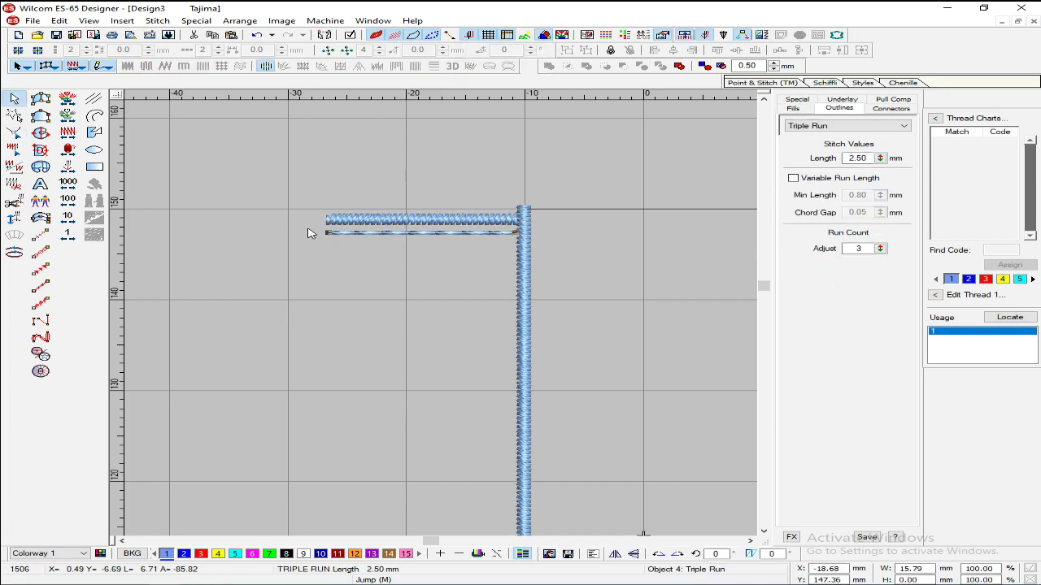
pyautogui.press('h')
pyautogui.press('Escape')
# Step: Array the top satin bar and triple run into 36 rows and one column, extending about 123 mm down beside the long column
pyautogui.moveTo(313, 186); pyautogui.dragTo(570, 355)
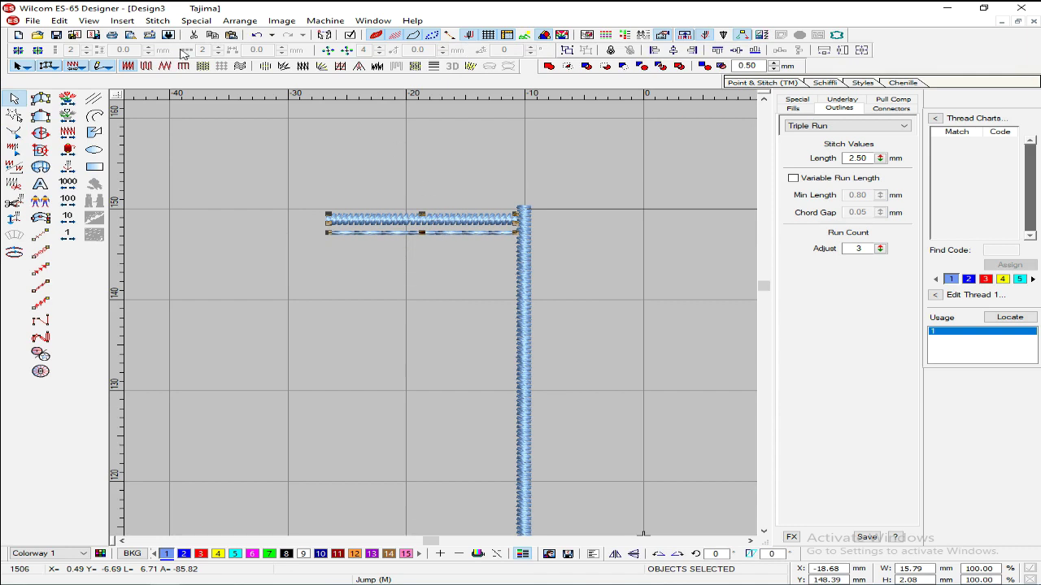
pyautogui.click(37, 49)
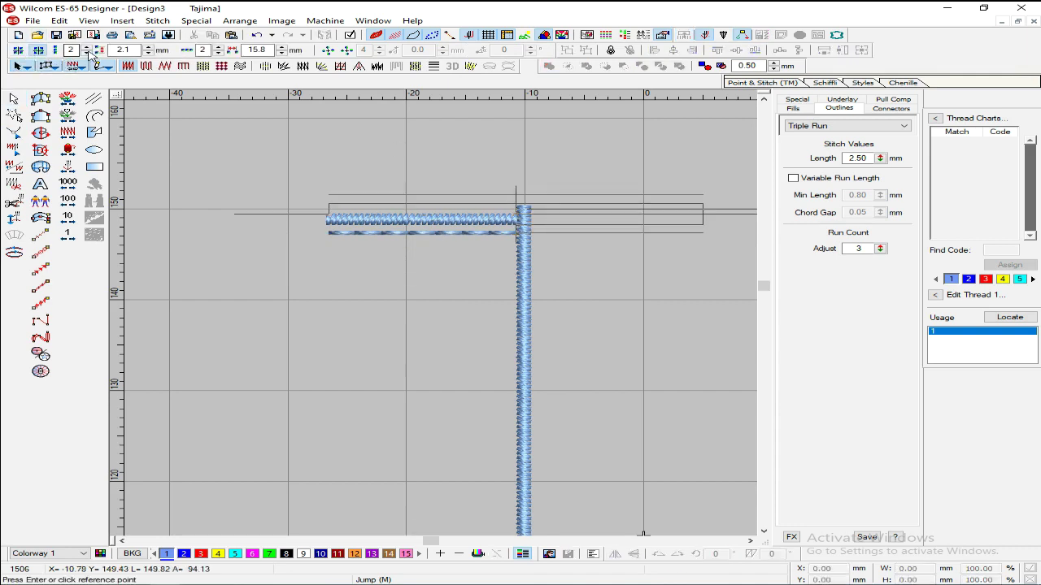
pyautogui.click(219, 47)
pyautogui.click(219, 47)
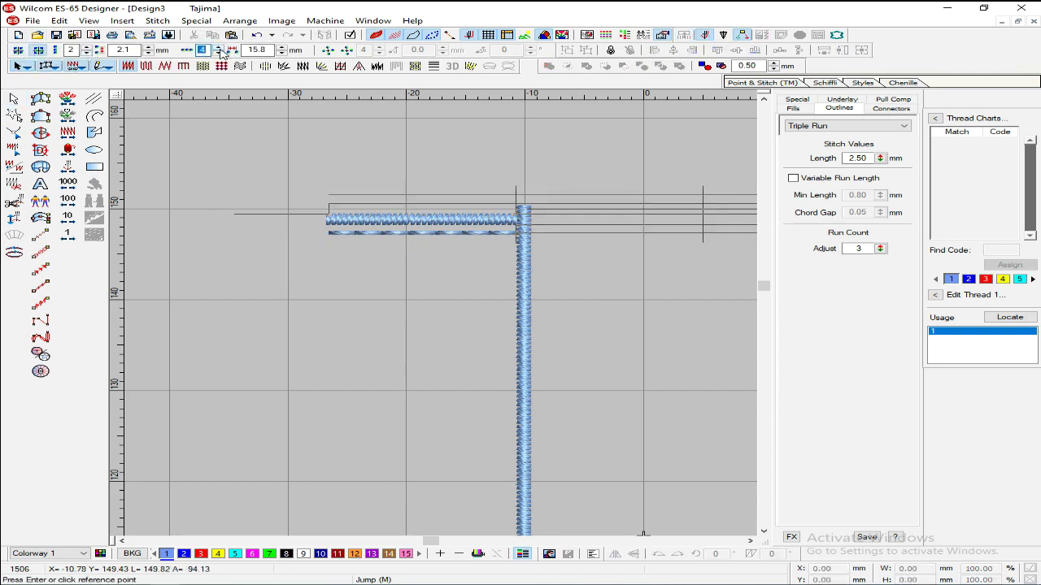
pyautogui.click(87, 54)
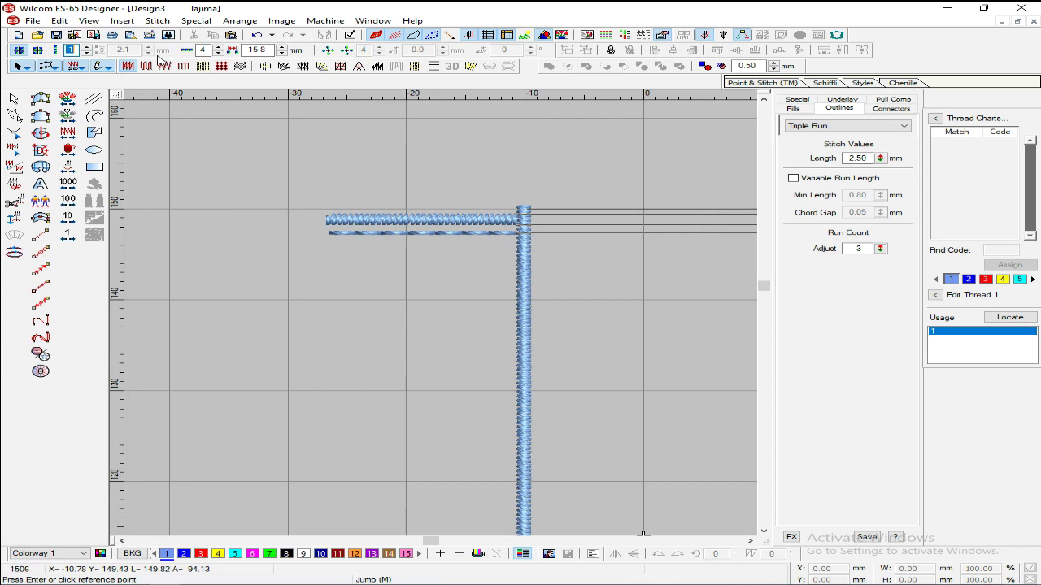
pyautogui.click(218, 54)
pyautogui.click(218, 54)
pyautogui.click(87, 47)
pyautogui.click(87, 47)
pyautogui.click(87, 48)
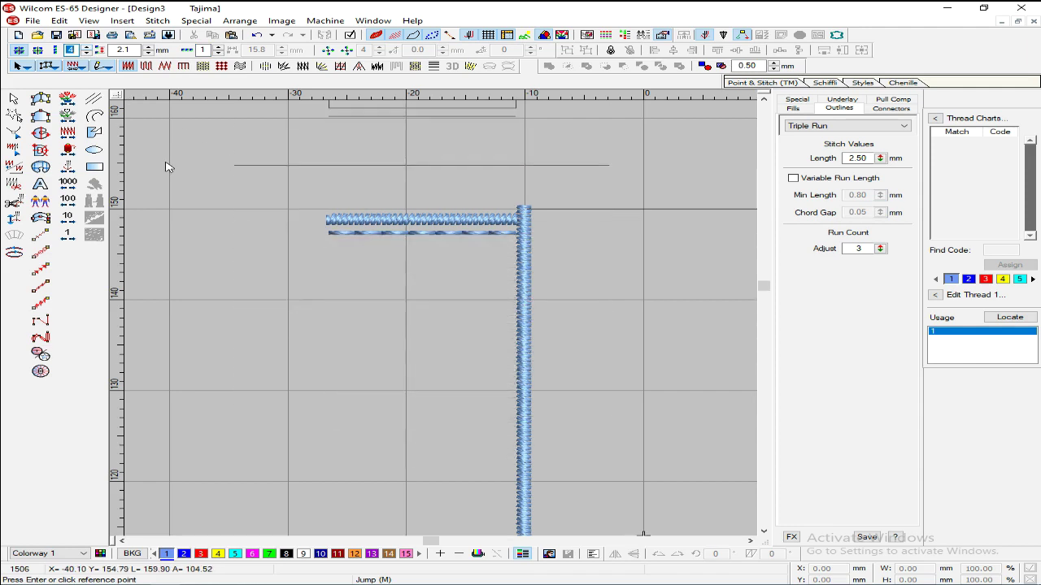
pyautogui.click(86, 48)
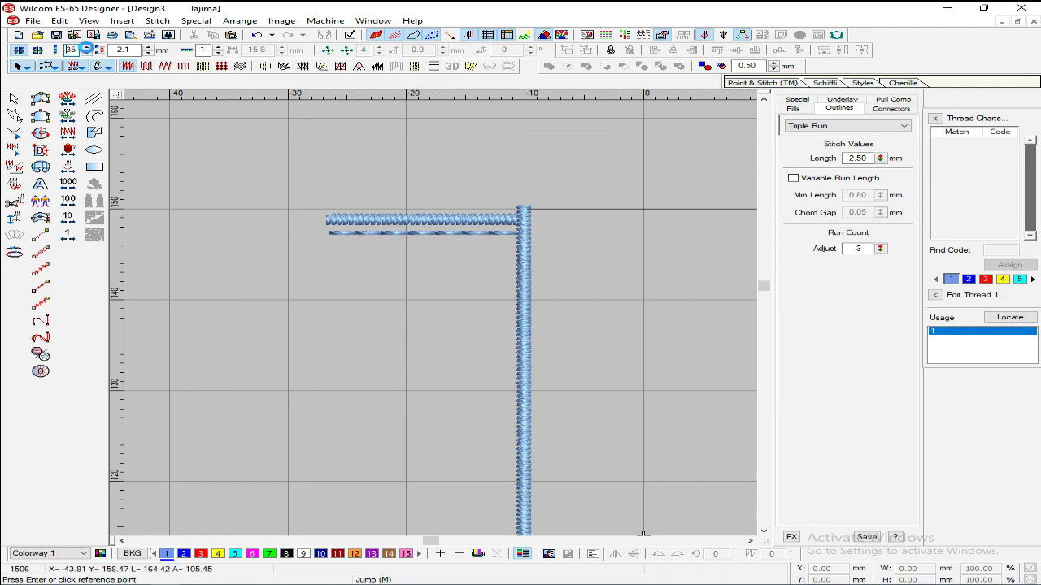
pyautogui.click(87, 49)
pyautogui.click(87, 52)
pyautogui.click(87, 52)
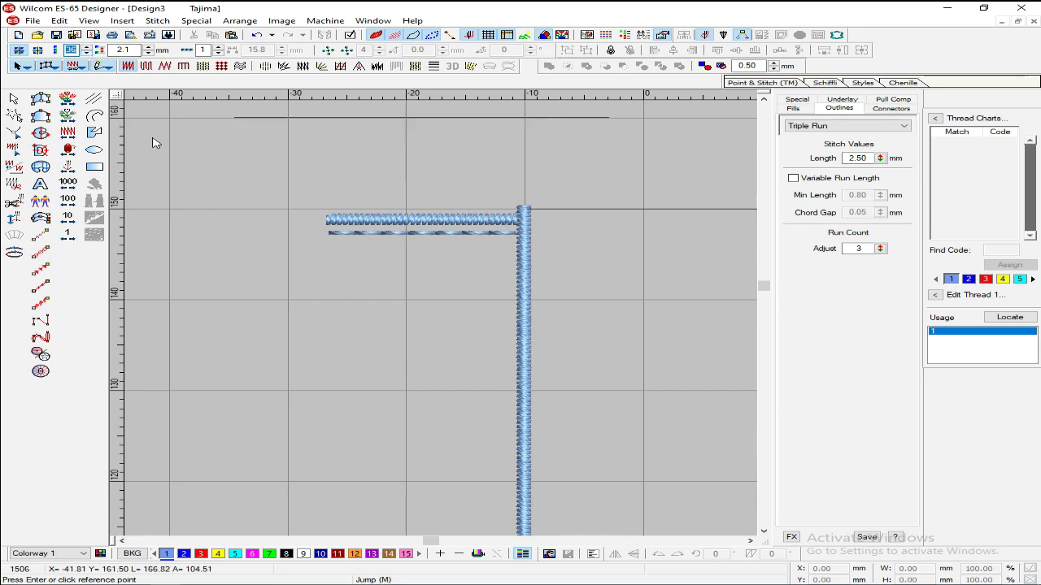
pyautogui.click(430, 236)
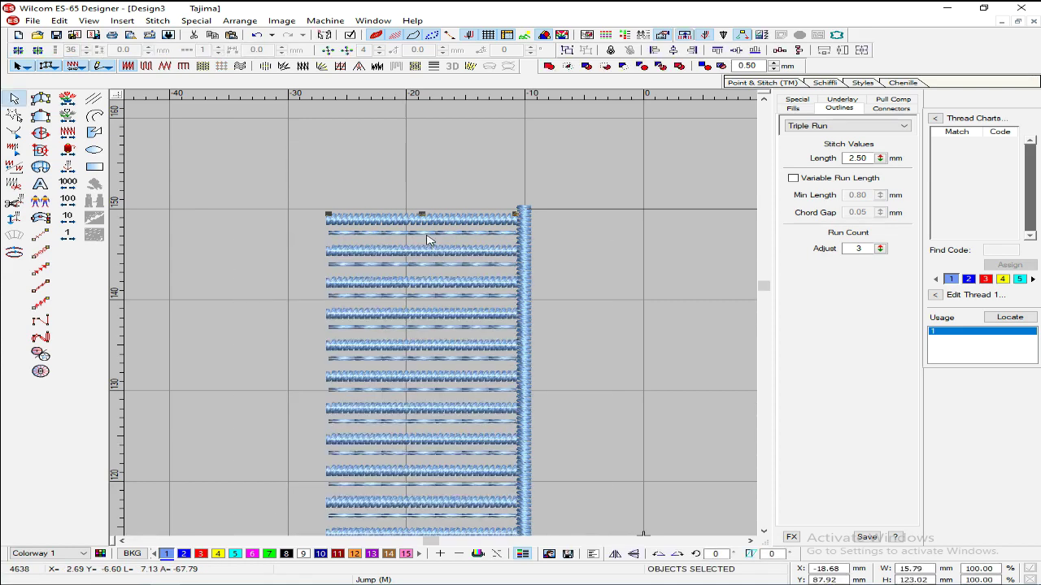
# Step: Duplicate the 36-row bar block straight down so the copy continues directly beneath it, centred at Y -37.47 mm
pyautogui.scroll(-3, 560, 197)
pyautogui.hotkey('shift', 'z')
pyautogui.hotkey('shift', 'z')
pyautogui.scroll(-3, 559, 197)
pyautogui.scroll(1, 560, 196)
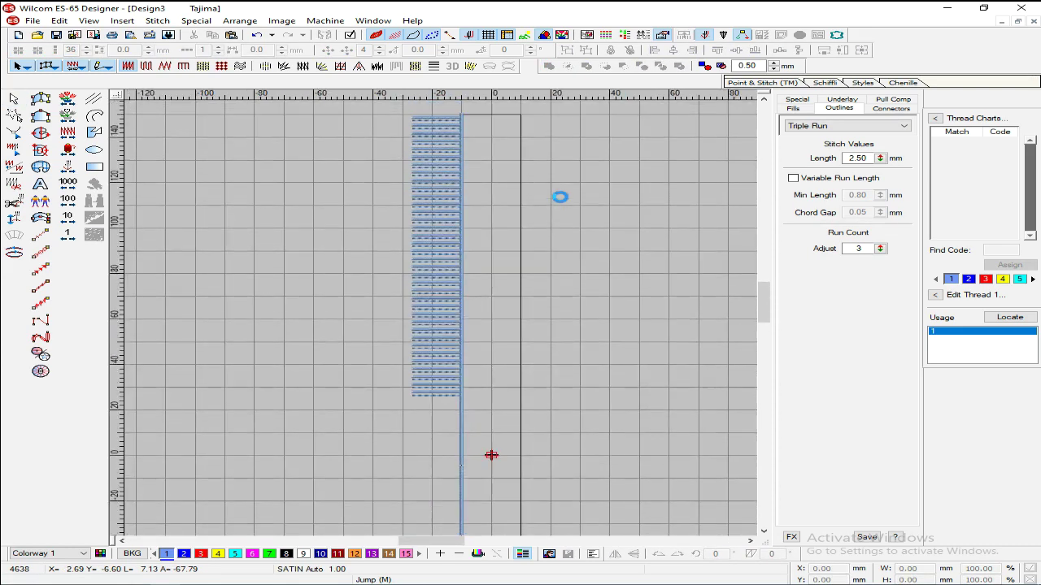
pyautogui.press('z')
pyautogui.press('z')
pyautogui.scroll(-5, 561, 202)
pyautogui.hotkey('shift', 'z')
pyautogui.hotkey('shift', 'z')
pyautogui.press('Escape')
pyautogui.scroll(3, 383, 300)
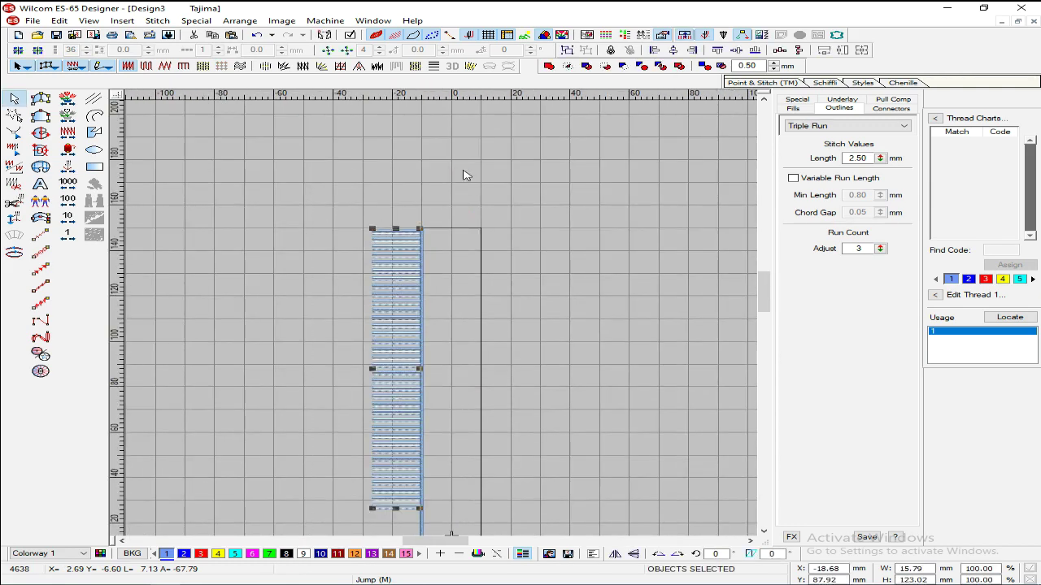
pyautogui.hotkey('shift', 'z')
pyautogui.hotkey('shift', 'z')
pyautogui.press('Down')
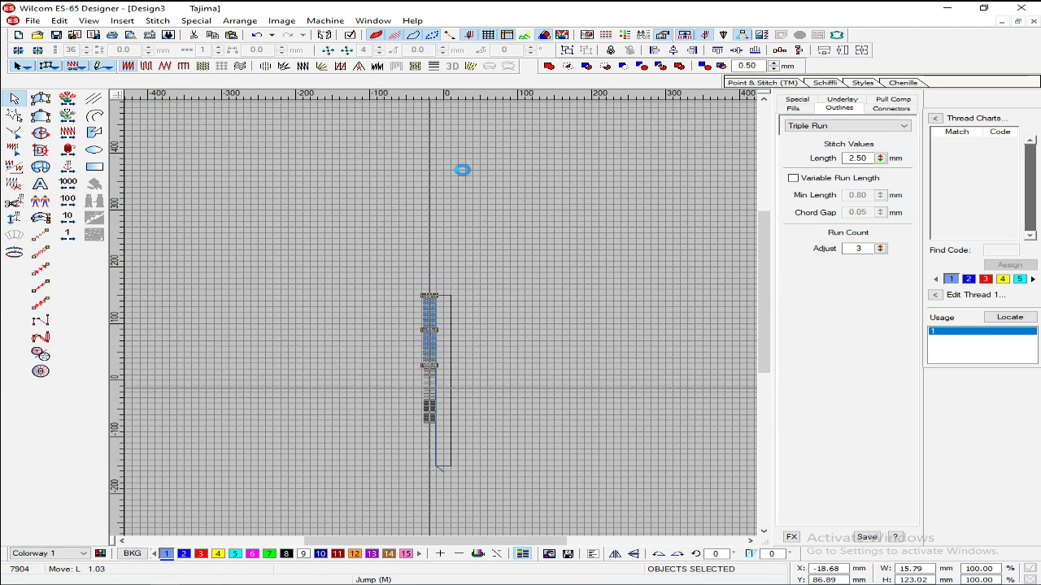
pyautogui.scroll(4, 462, 170)
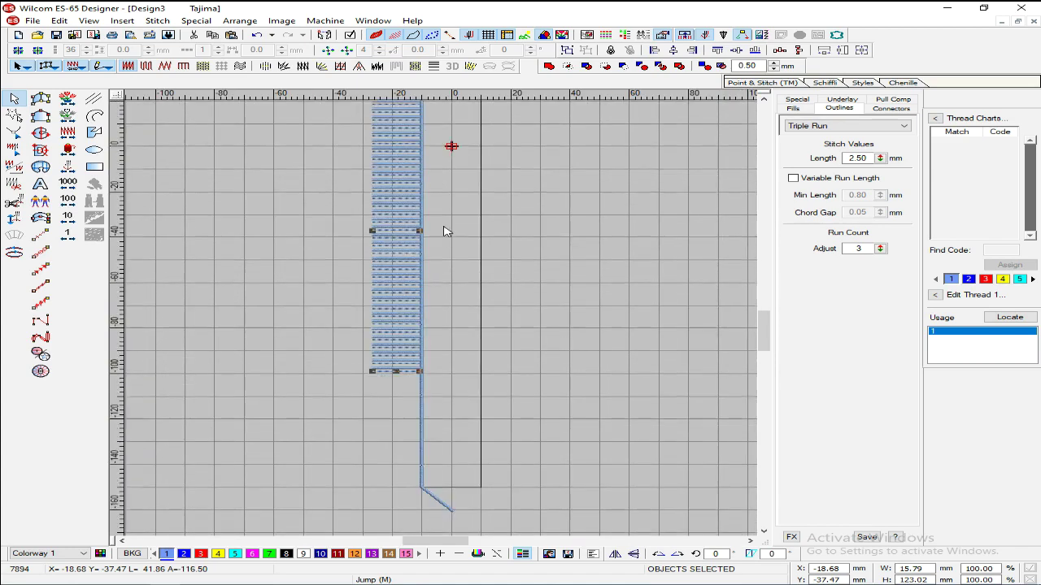
# Step: Place another duplicate of the bar block directly beneath the second one, centred at about Y -162.2 mm
pyautogui.scroll(-1, 442, 226)
pyautogui.scroll(-2, 443, 226)
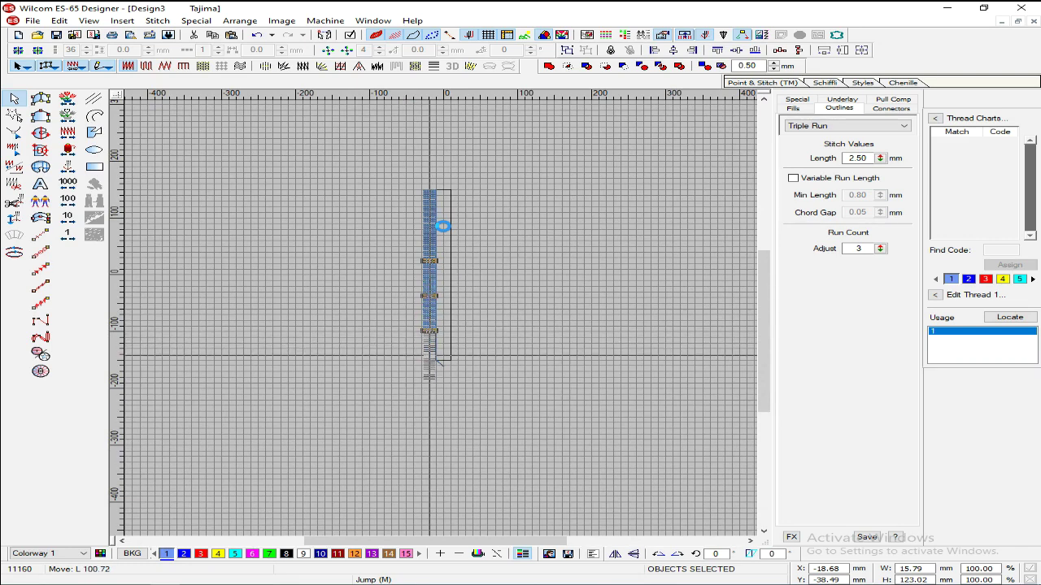
pyautogui.scroll(1, 442, 226)
pyautogui.scroll(2, 444, 230)
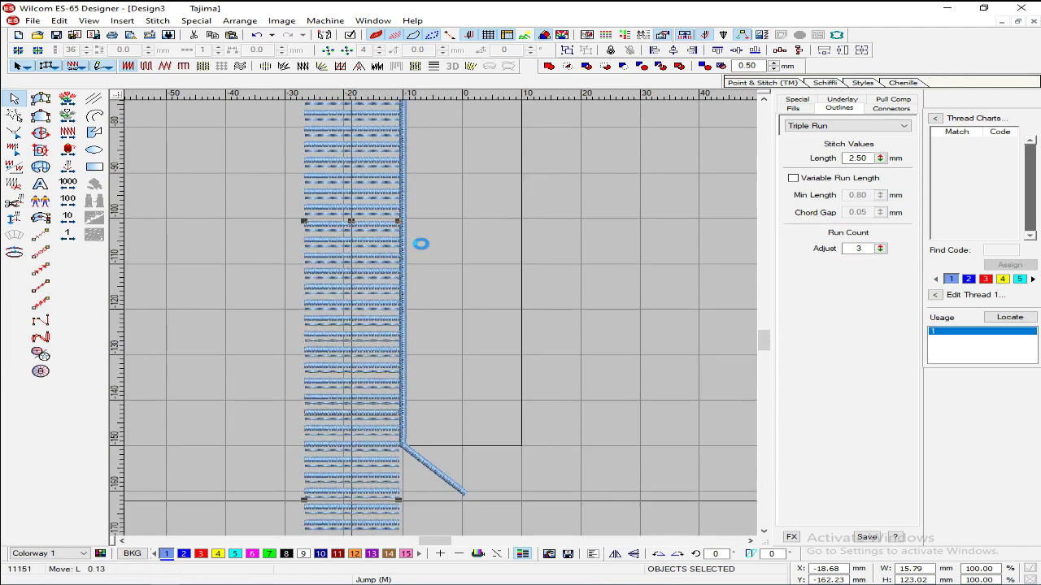
pyautogui.scroll(-1, 421, 244)
pyautogui.press('Escape')
# Step: Remove the bottommost triple run and space all the side bars evenly down the roughly 372 mm tall column
pyautogui.scroll(-3, 433, 267)
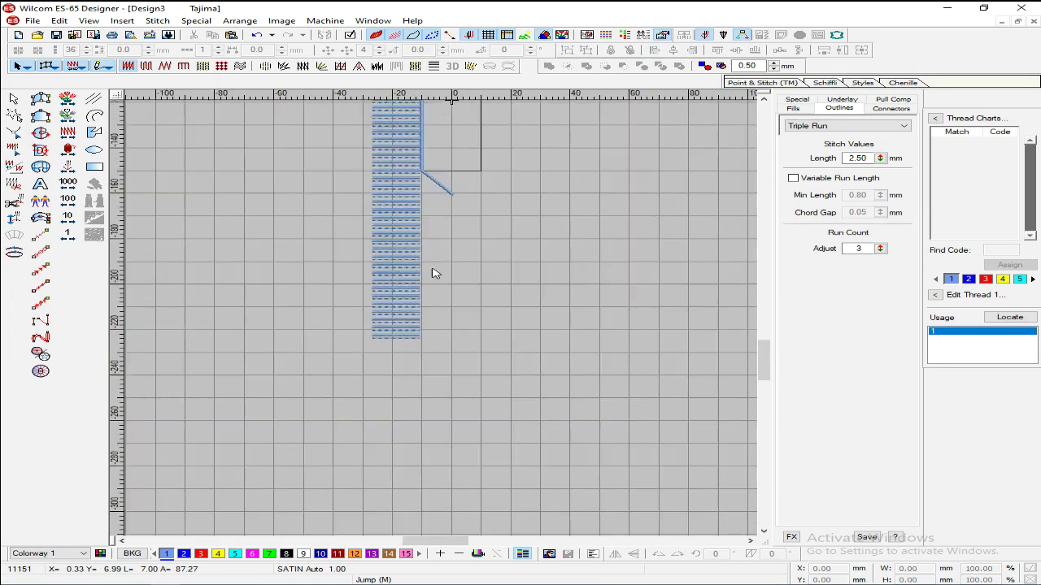
pyautogui.scroll(1, 428, 328)
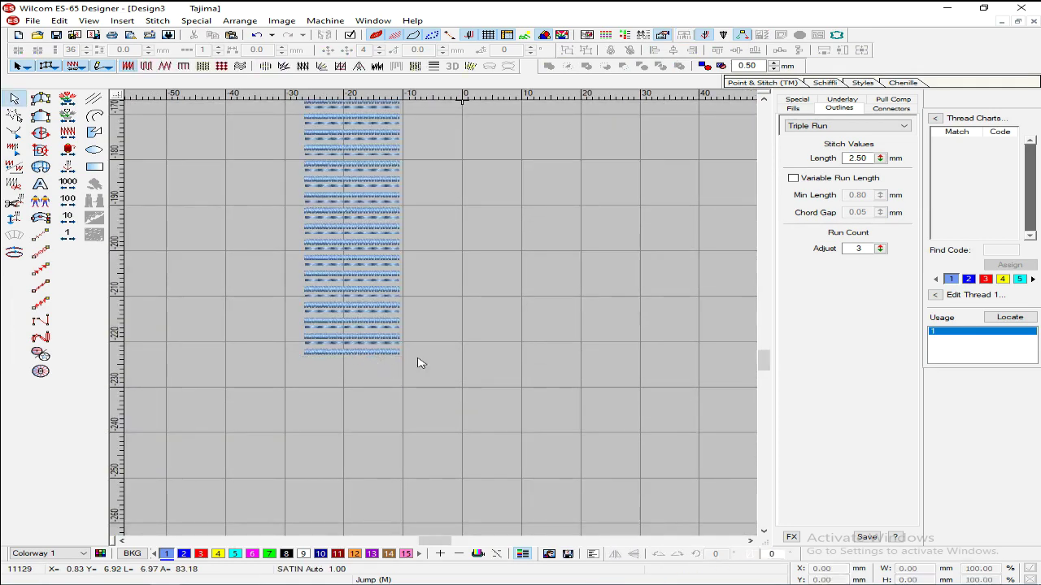
pyautogui.scroll(-2, 455, 358)
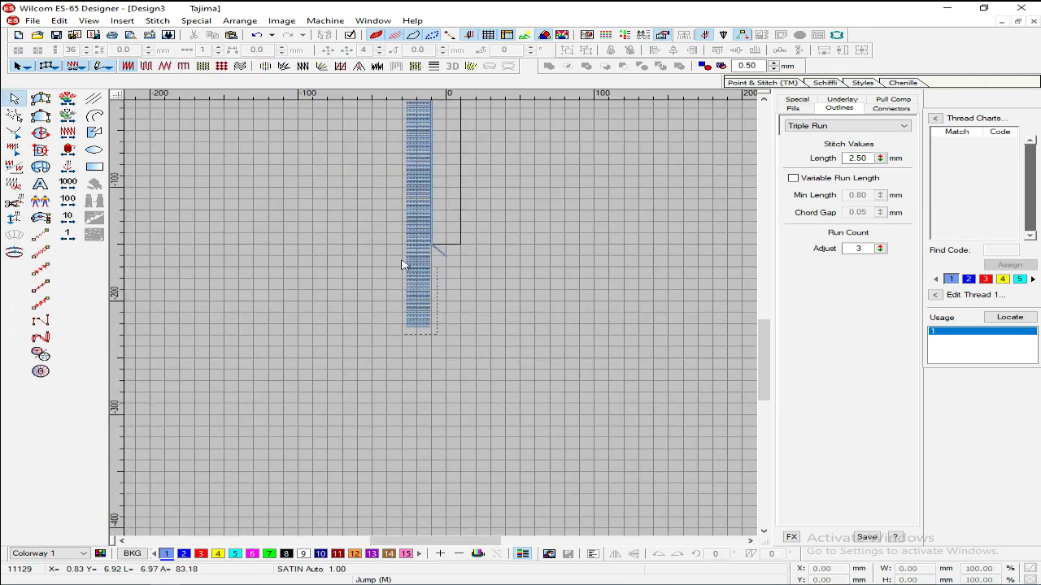
pyautogui.middleClick(404, 216)
pyautogui.middleClick(419, 214)
pyautogui.middleClick(424, 145)
pyautogui.hotkey('ctrl', 'a')
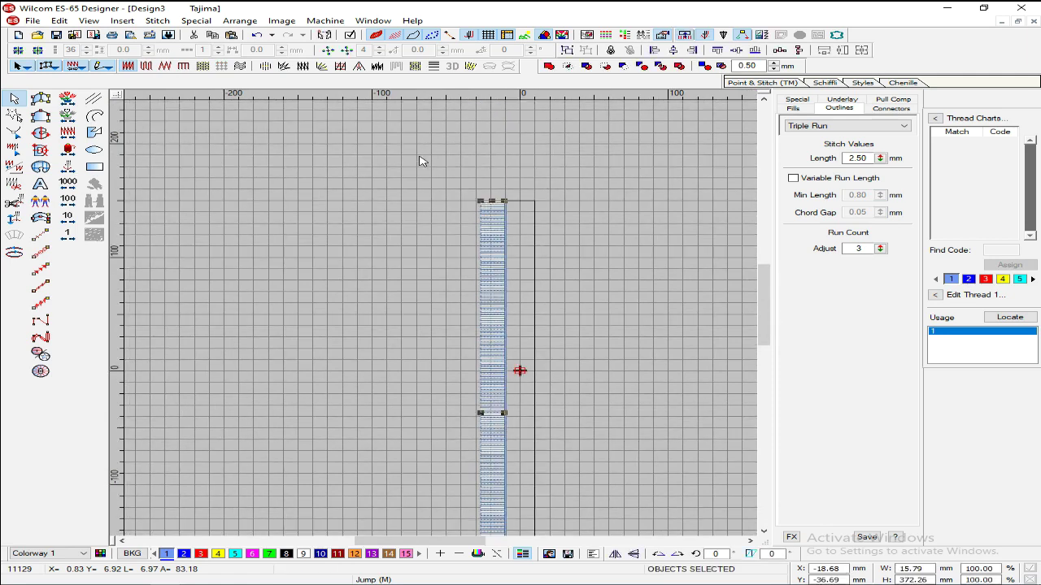
pyautogui.click(800, 51)
# Step: Delete the group of side bars between about Y -145 and -183 mm, plus the first triple run below that gap
pyautogui.scroll(3, 714, 91)
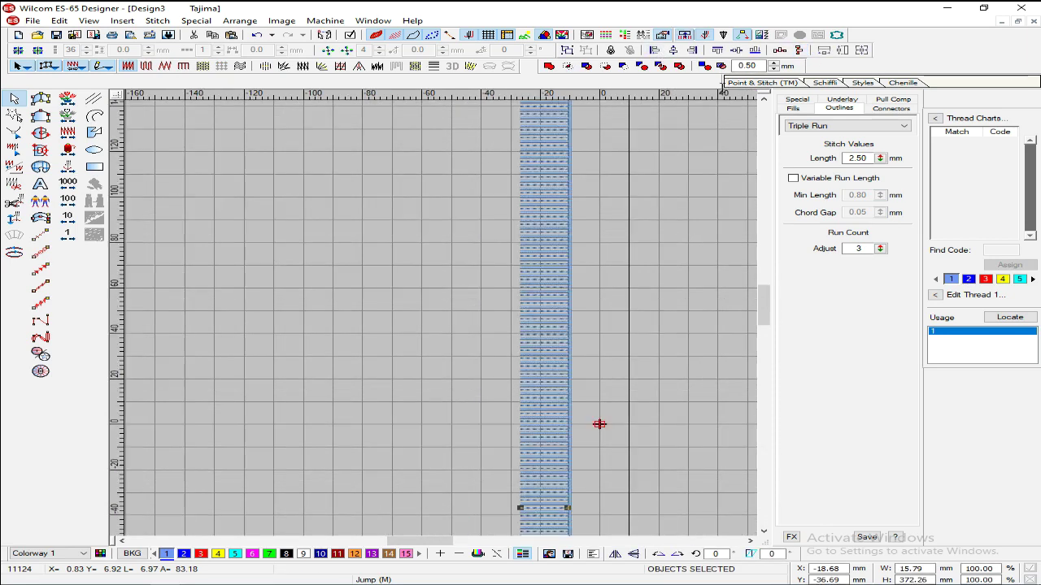
pyautogui.scroll(-2, 631, 129)
pyautogui.scroll(1, 634, 127)
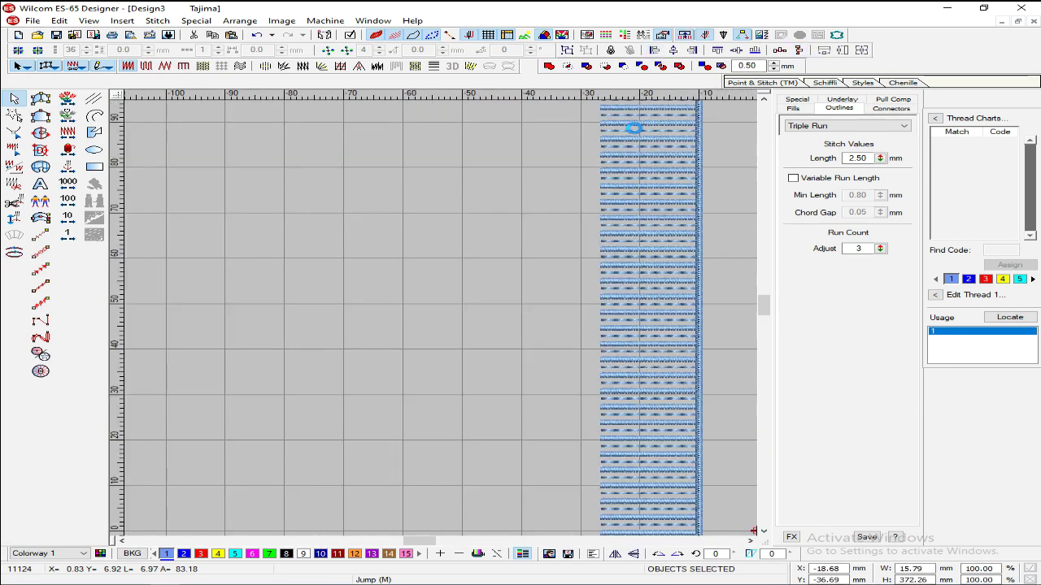
pyautogui.scroll(-1, 635, 127)
pyautogui.scroll(-8, 634, 128)
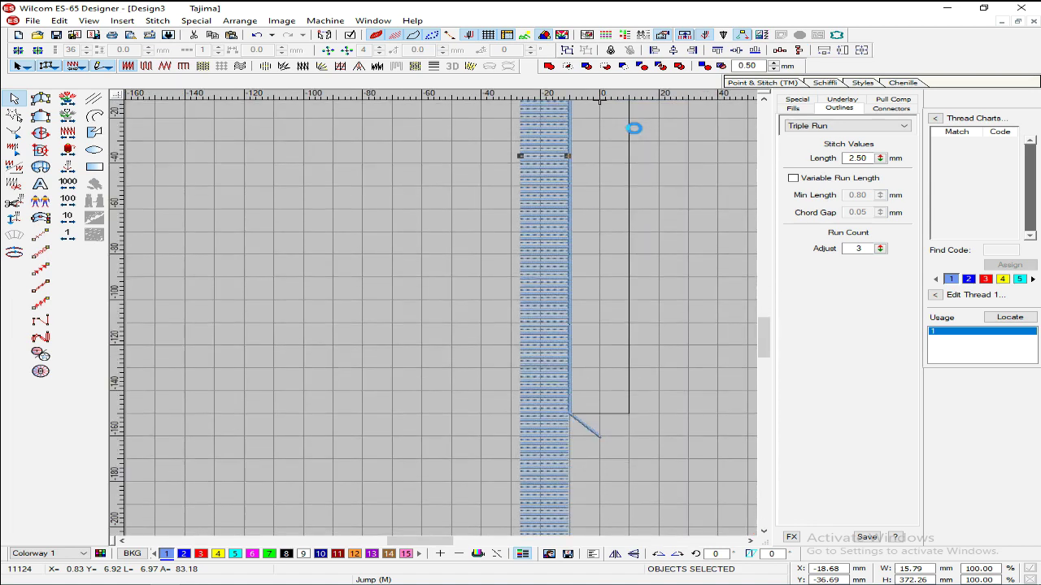
pyautogui.press('Escape')
pyautogui.moveTo(477, 189); pyautogui.dragTo(581, 271)
pyautogui.press('Delete')
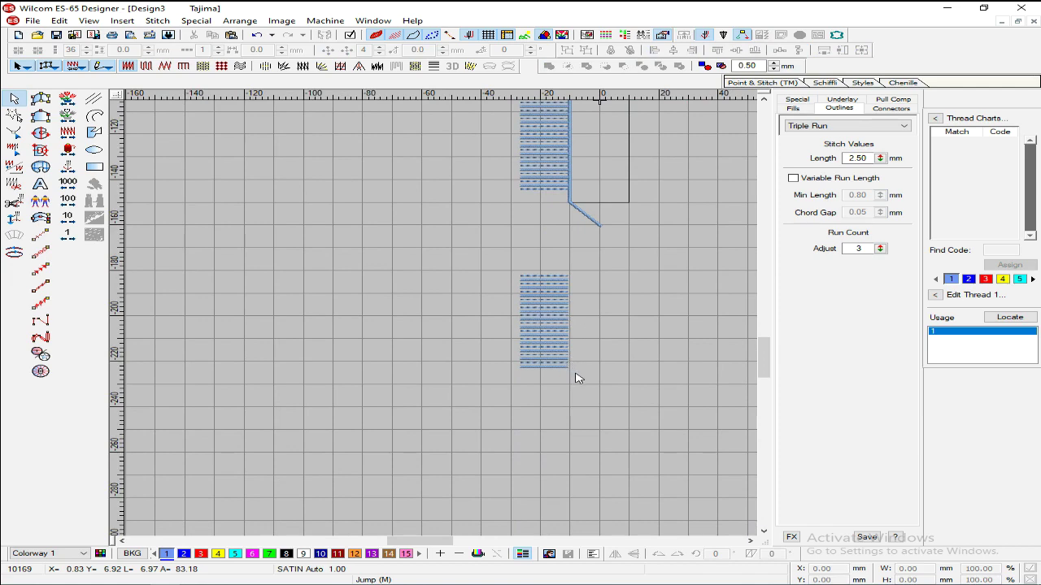
pyautogui.click(556, 280)
pyautogui.press('Delete')
# Step: Select all the remaining side bars and distribute them evenly down the column to close the gap
pyautogui.moveTo(575, 376); pyautogui.dragTo(445, 178)
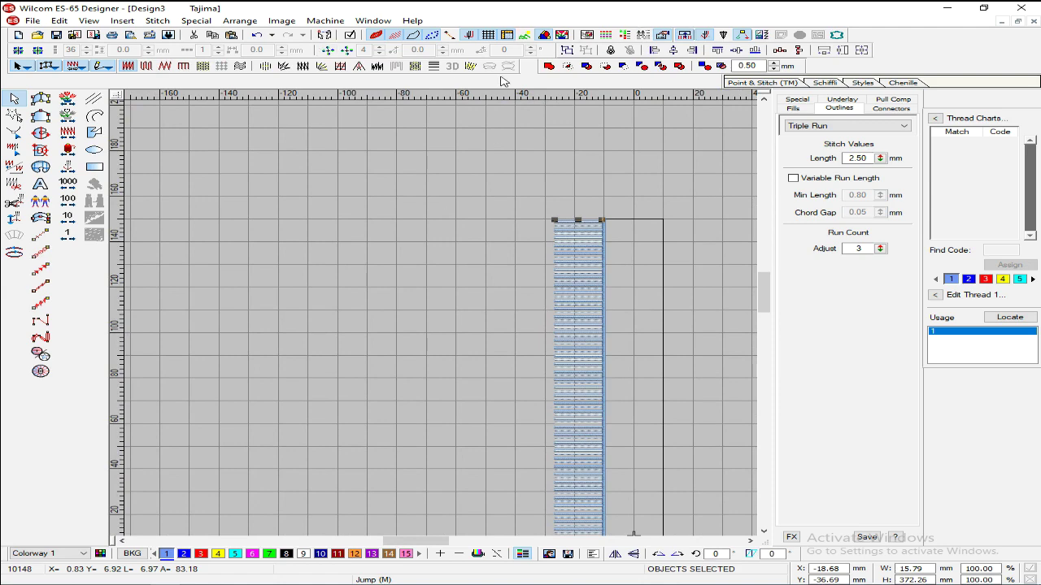
pyautogui.click(799, 50)
pyautogui.scroll(1, 707, 95)
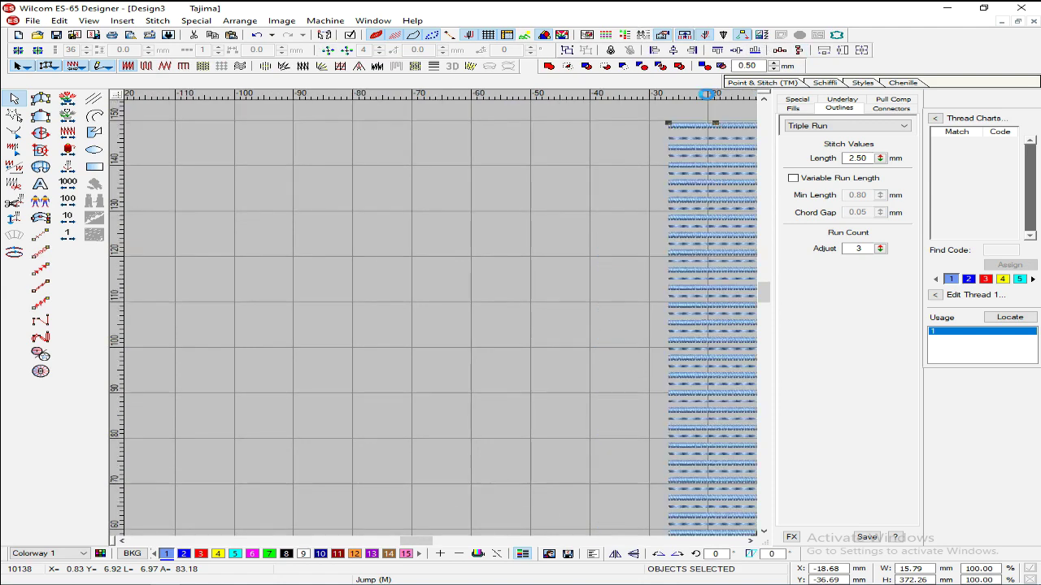
pyautogui.scroll(-1, 652, 123)
pyautogui.scroll(1, 647, 133)
# Step: Examine the bar spacing at the top of the column and around the lower end of the guide rectangle
pyautogui.click(645, 139)
pyautogui.click(704, 141)
pyautogui.click(706, 155)
pyautogui.click(707, 161)
pyautogui.click(701, 171)
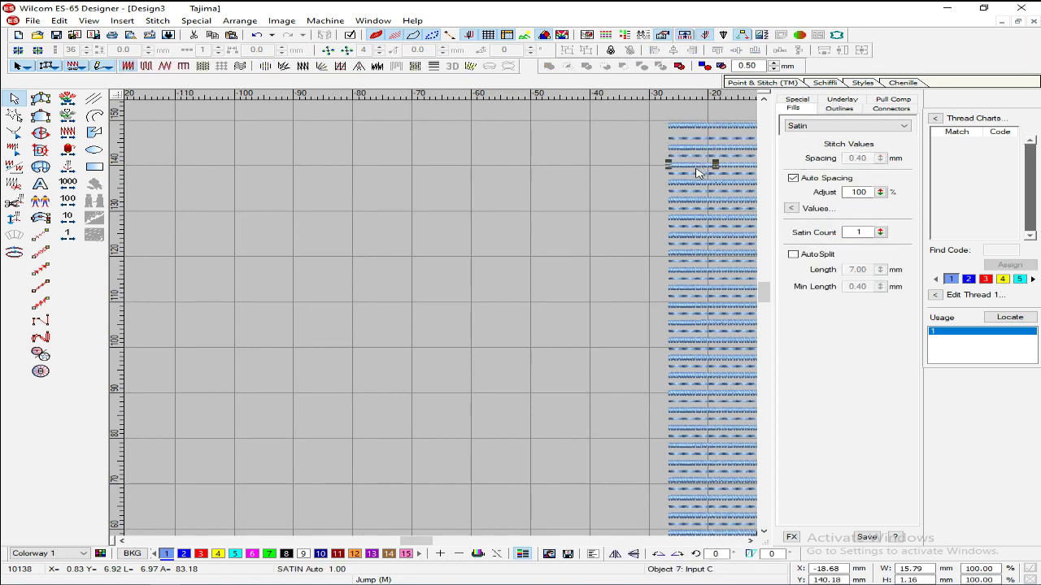
pyautogui.press('0')
pyautogui.press('z')
pyautogui.press('z')
pyautogui.press('z')
pyautogui.scroll(-3, 556, 172)
pyautogui.scroll(3, 548, 170)
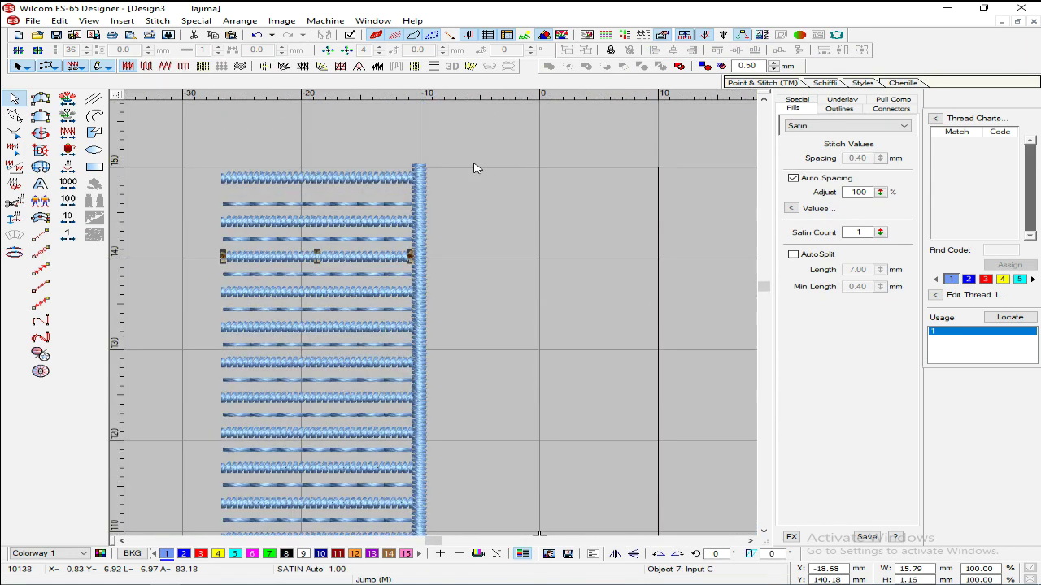
pyautogui.scroll(-1, 476, 167)
pyautogui.click(366, 260)
pyautogui.press('Down')
pyautogui.press('Down')
pyautogui.scroll(-1, 366, 265)
pyautogui.moveTo(337, 251); pyautogui.dragTo(444, 497)
pyautogui.scroll(1, 444, 497)
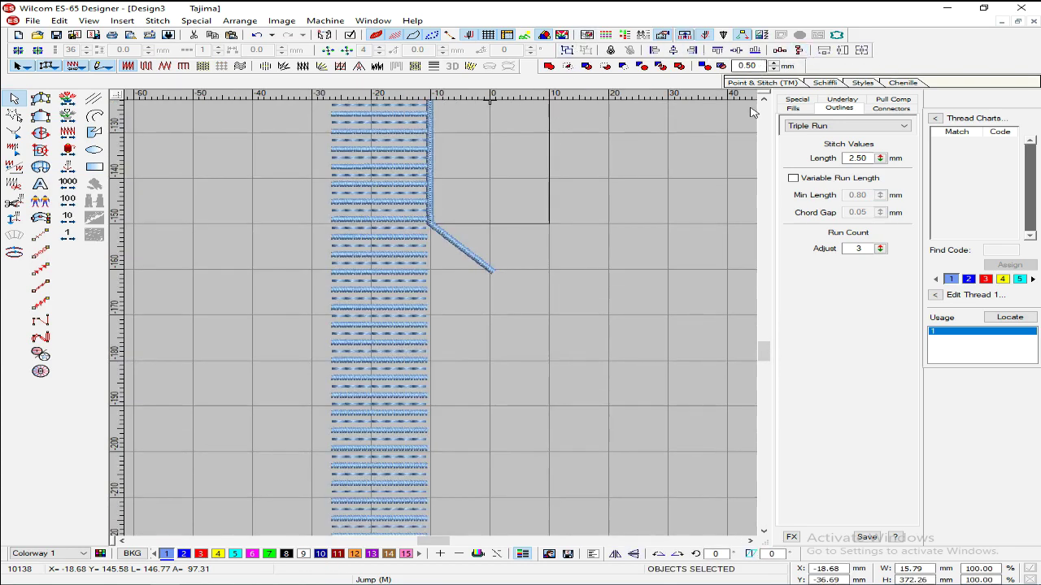
pyautogui.scroll(6, 642, 199)
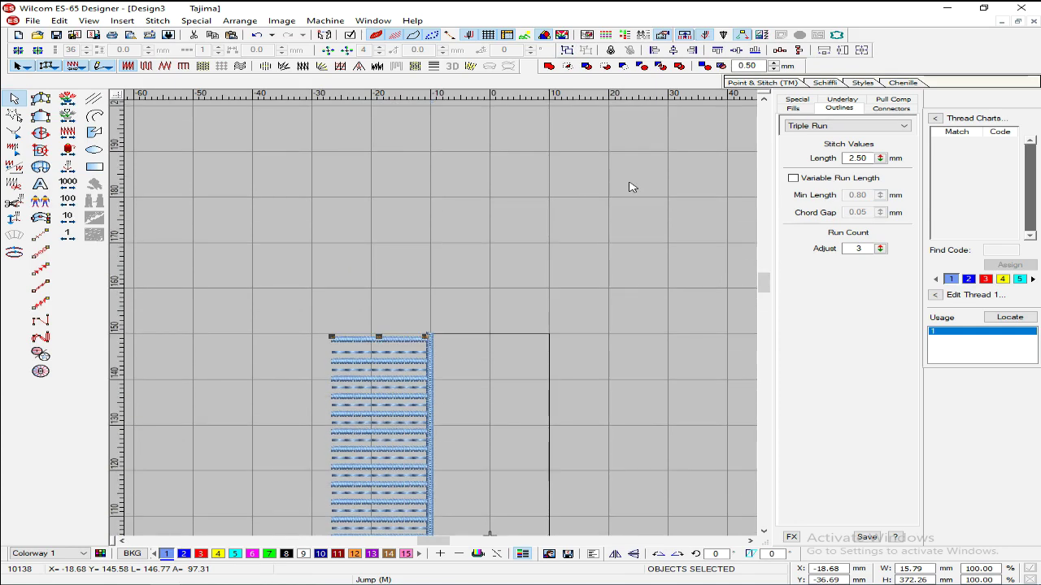
pyautogui.scroll(-3, 632, 187)
pyautogui.scroll(2, 632, 187)
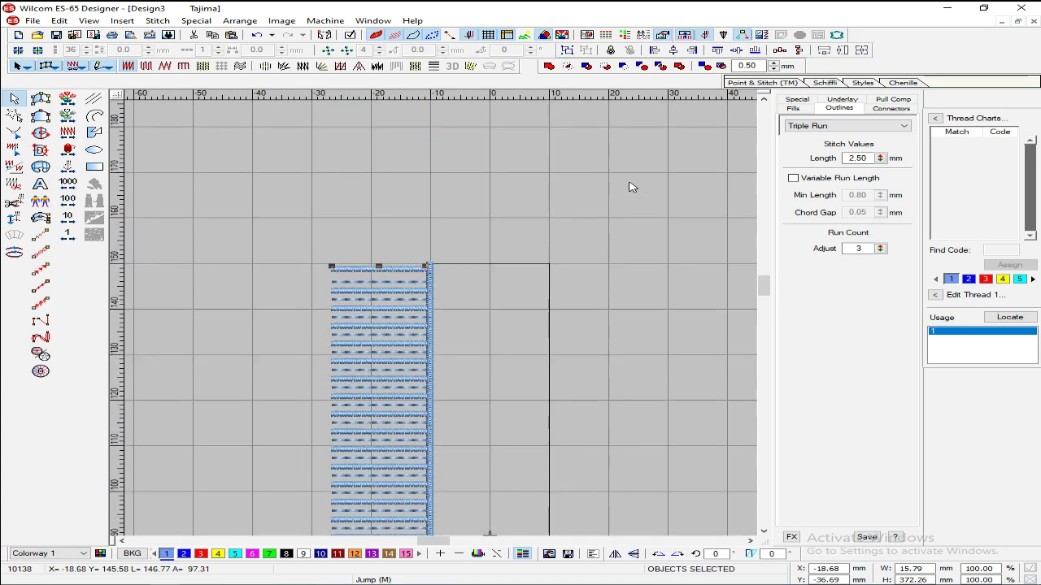
# Step: Delete the topmost satin bar and the triple run beneath it from the side column
pyautogui.click(398, 273)
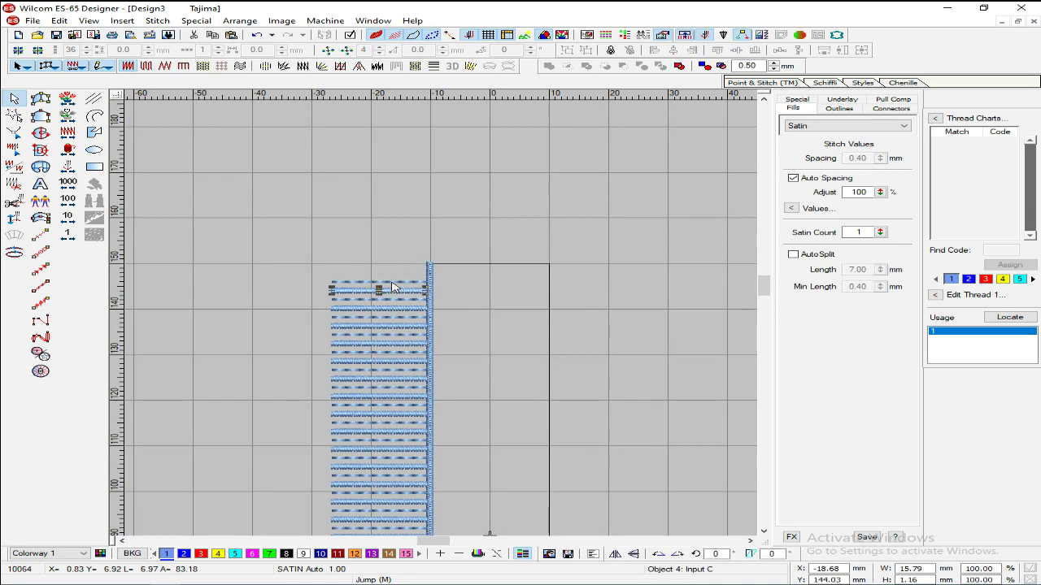
pyautogui.press('Delete')
pyautogui.hotkey('shift', 'z')
# Step: Select all the side bars and move the column straight up so it is centred at Y -15.34 mm
pyautogui.moveTo(360, 296); pyautogui.dragTo(445, 484)
pyautogui.scroll(-3, 351, 254)
pyautogui.scroll(3, 325, 229)
pyautogui.moveTo(322, 217); pyautogui.dragTo(447, 444)
pyautogui.press('z')
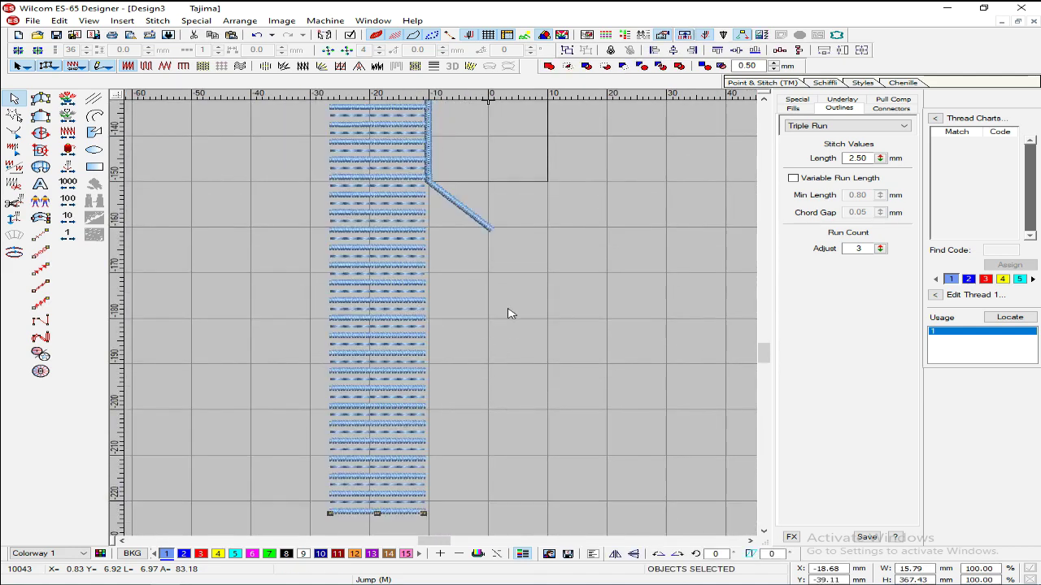
pyautogui.hotkey('shift', 'z')
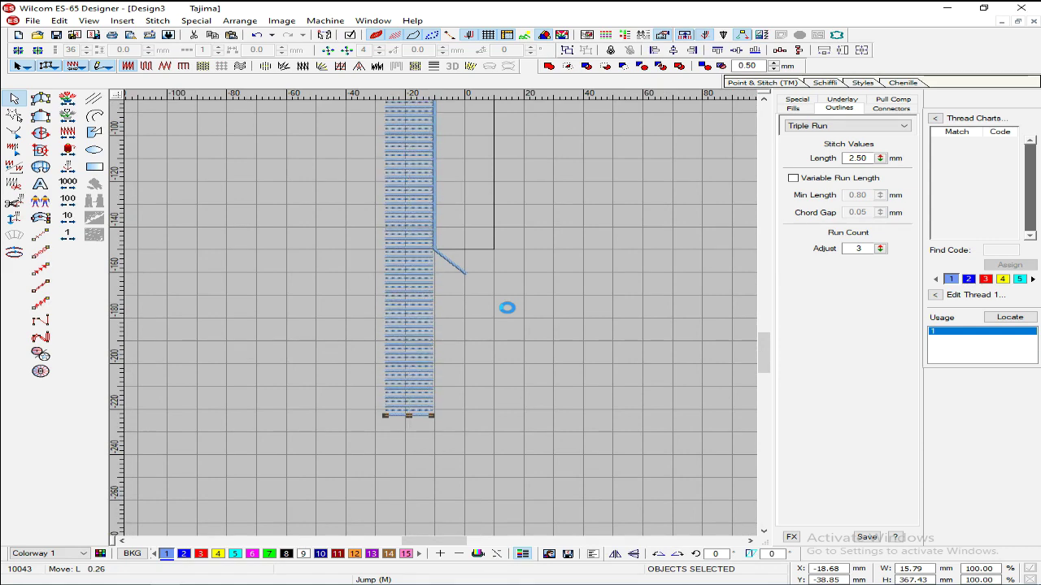
pyautogui.scroll(8, 472, 163)
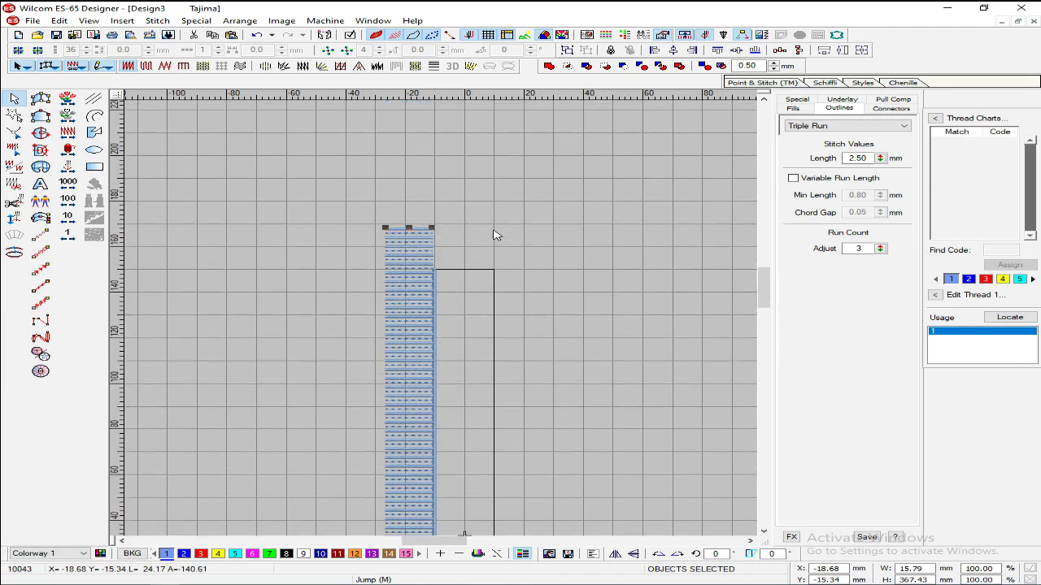
pyautogui.scroll(-8, 493, 234)
pyautogui.press('z')
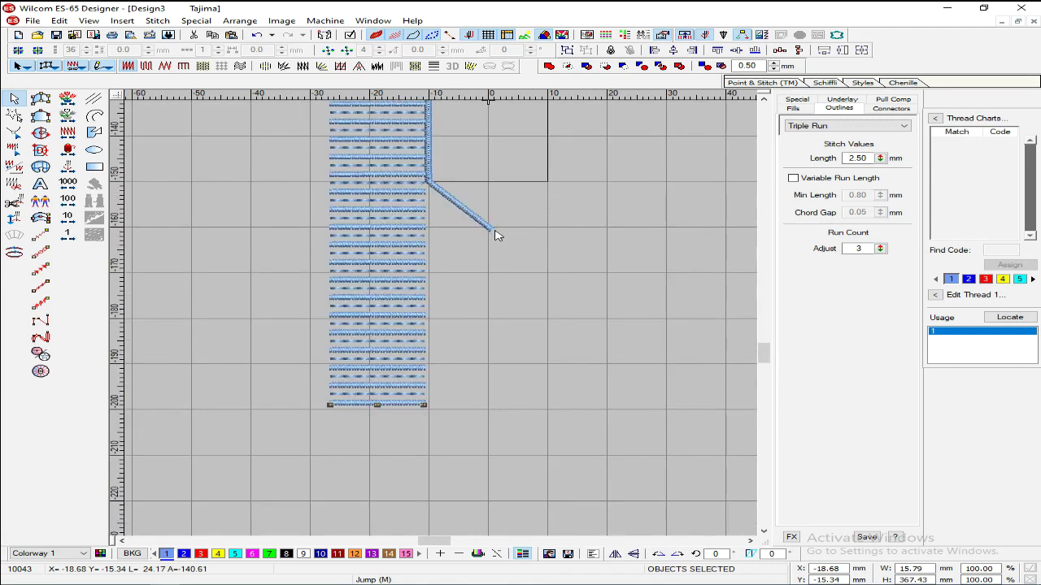
pyautogui.click(472, 401)
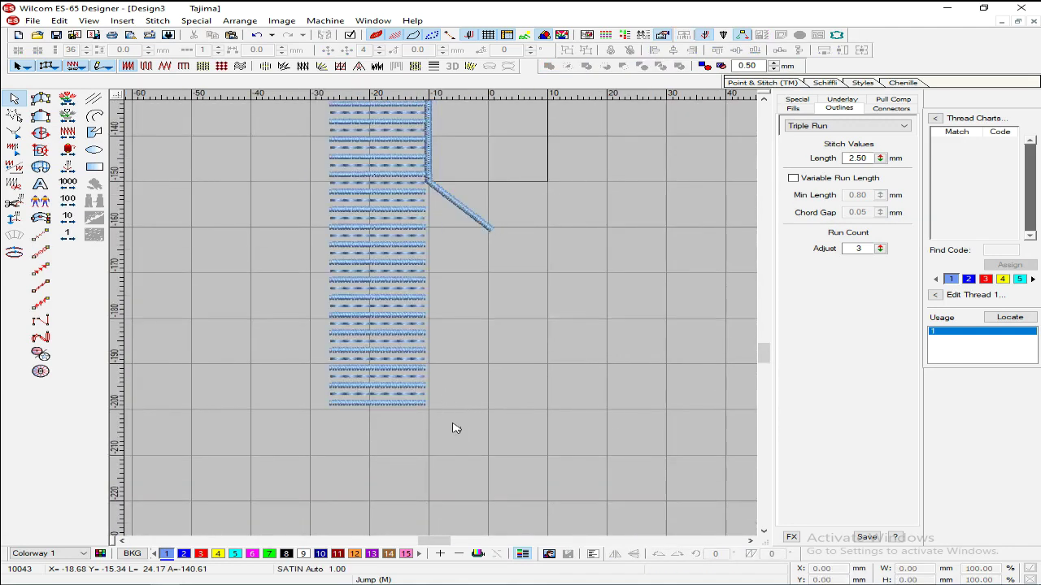
# Step: Duplicate the roughly 47 mm tall group of bars below the guide rectangle as a 45° counter-clockwise rotated block running diagonally from the column's bottom corner
pyautogui.moveTo(255, 198); pyautogui.dragTo(235, 186)
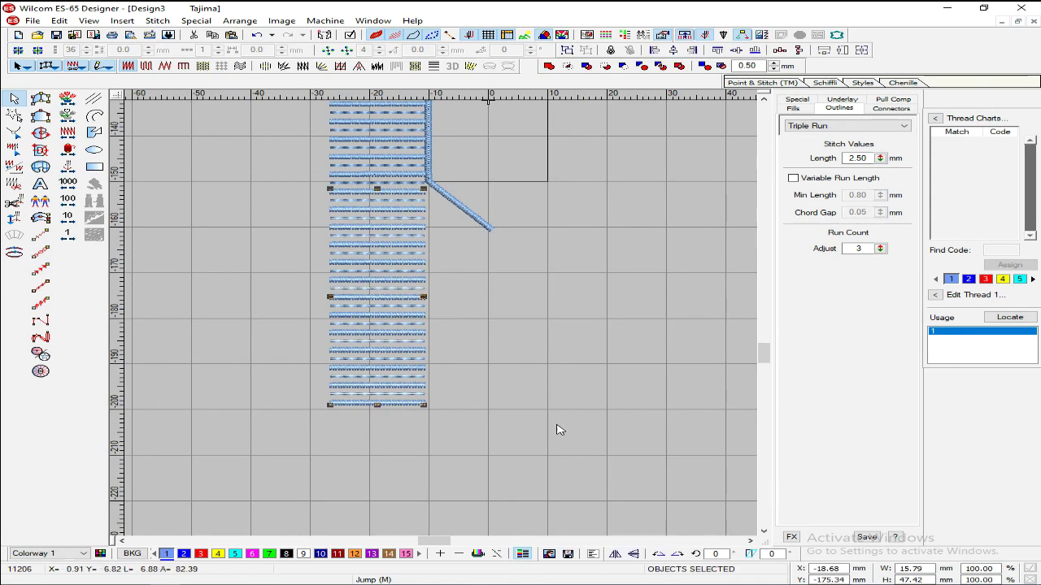
pyautogui.click(657, 556)
pyautogui.moveTo(488, 259); pyautogui.dragTo(574, 473)
pyautogui.press('Escape')
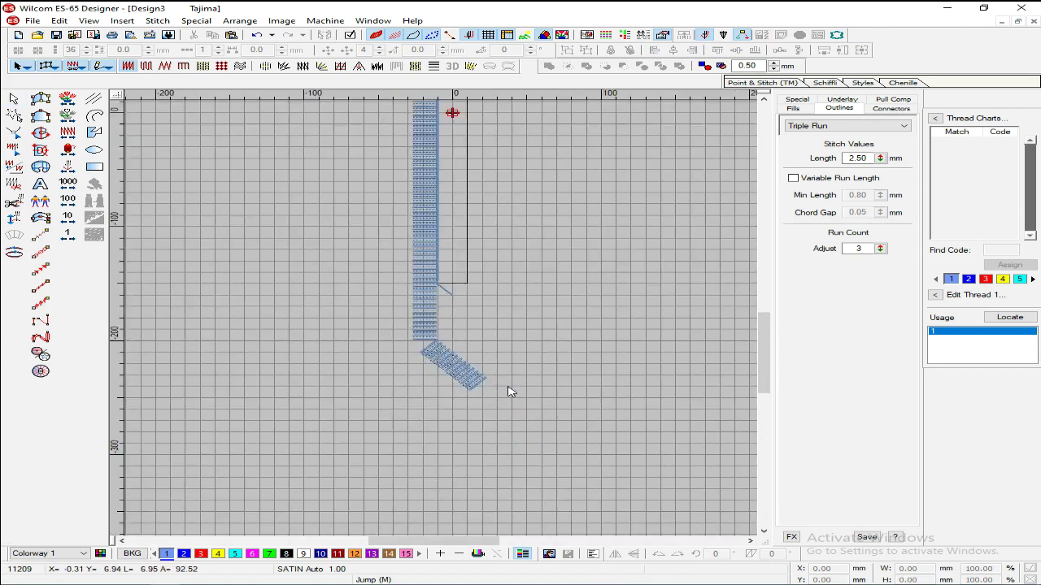
# Step: Duplicate the first diagonal satin bar and rotate the copy clockwise into the wedge beneath the horizontal bars
pyautogui.scroll(-3, 479, 325)
pyautogui.press('z')
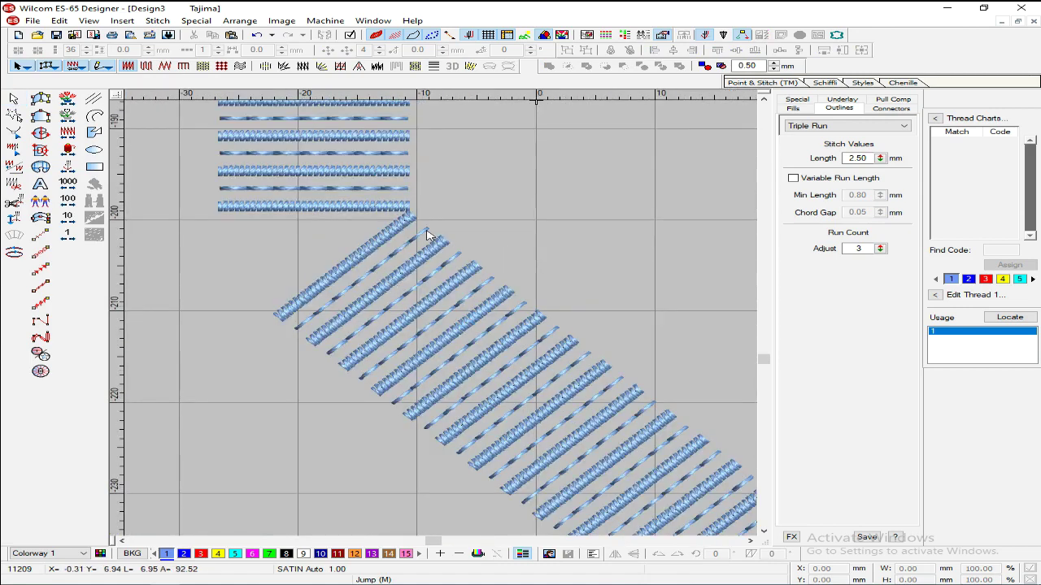
pyautogui.click(370, 253)
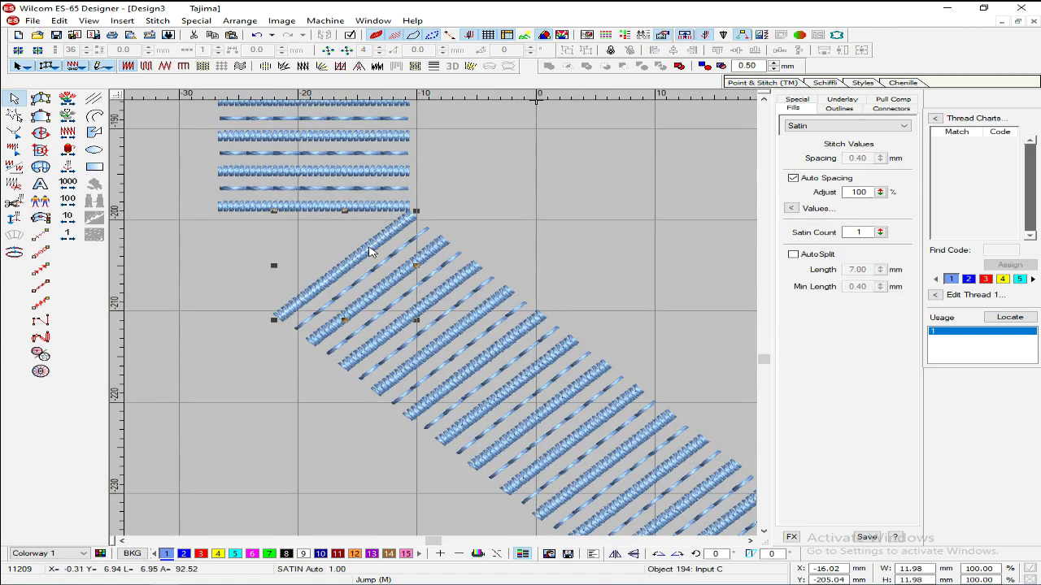
pyautogui.click(370, 248)
pyautogui.moveTo(277, 319); pyautogui.dragTo(184, 282)
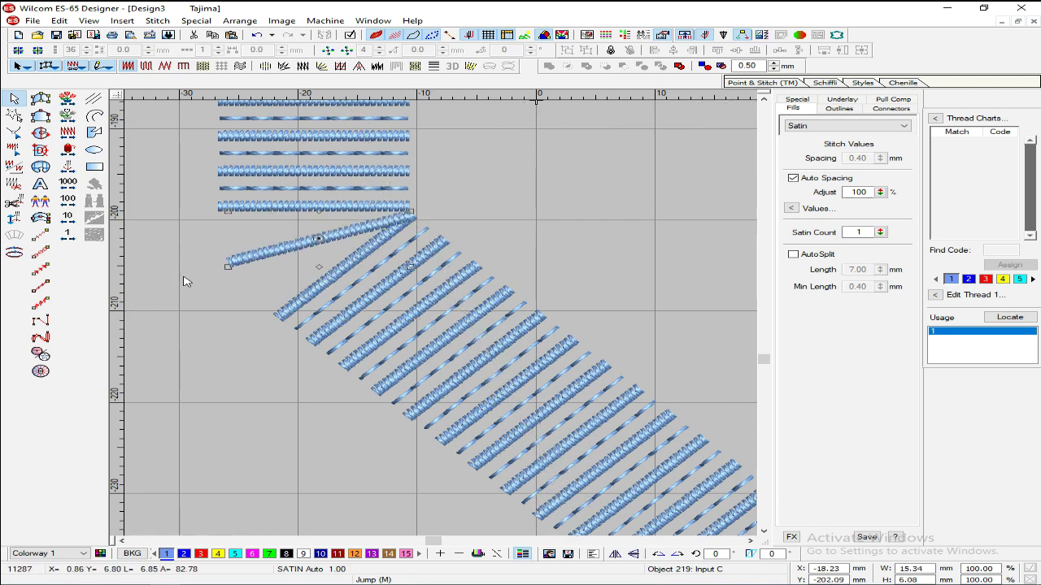
# Step: Shift the copied satin bar and rotate it slightly steeper, centring it at about X -18.69, Y -202.43 mm
pyautogui.moveTo(367, 232); pyautogui.dragTo(358, 234)
pyautogui.click(317, 241)
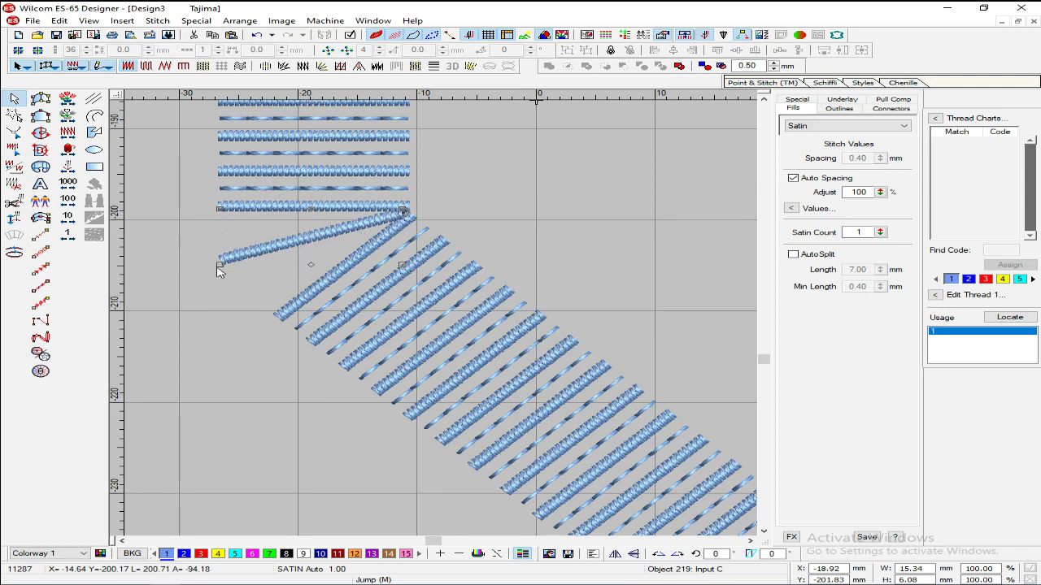
pyautogui.moveTo(221, 265); pyautogui.dragTo(241, 286)
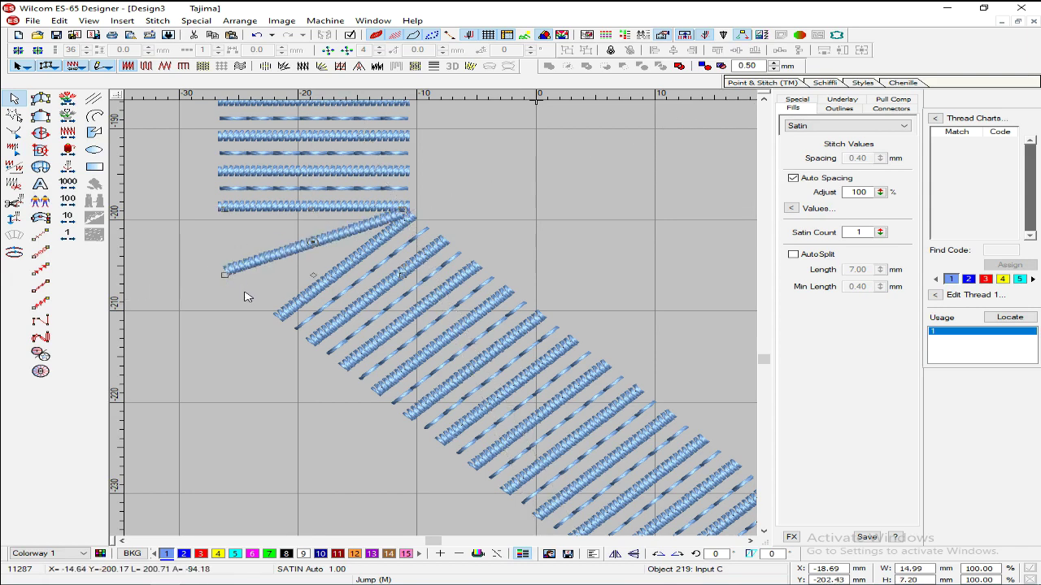
pyautogui.click(249, 297)
# Step: Digitize a triple run from the inner corner outward between the wedge's satin bar and the first diagonal satin bar
pyautogui.scroll(-3, 333, 275)
pyautogui.scroll(3, 436, 259)
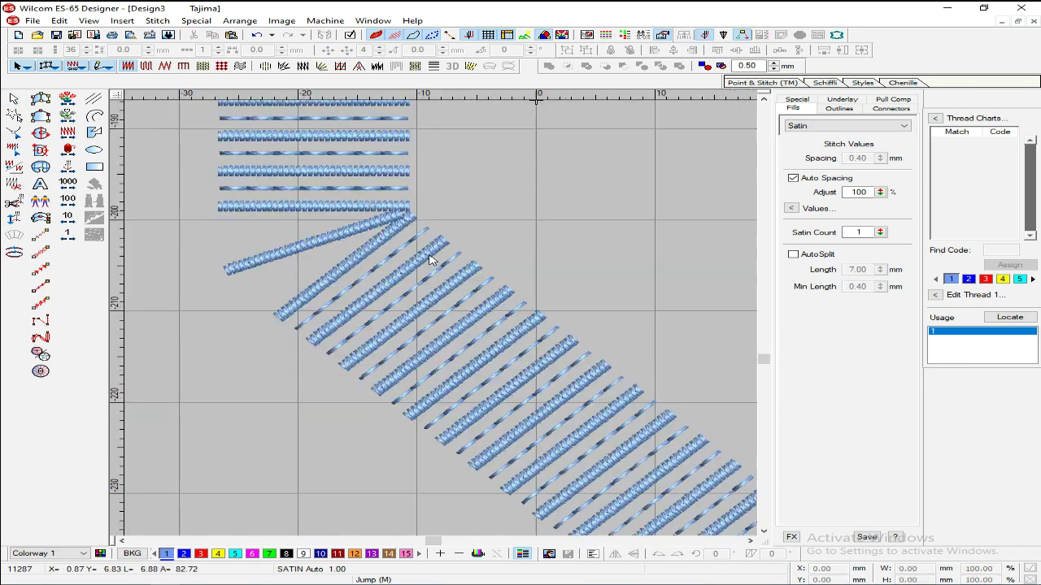
pyautogui.click(348, 236)
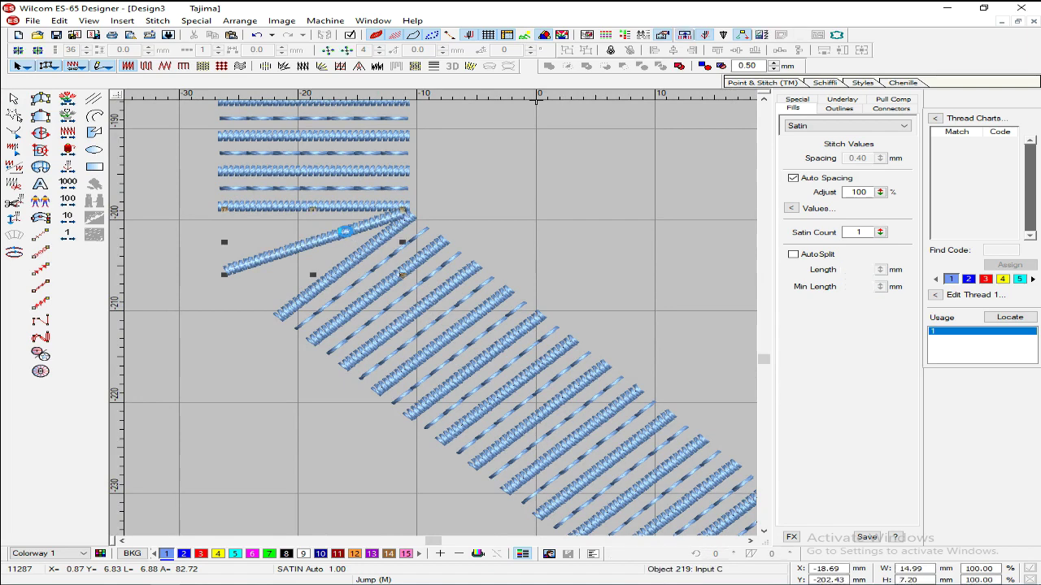
pyautogui.click(41, 252)
pyautogui.click(401, 221)
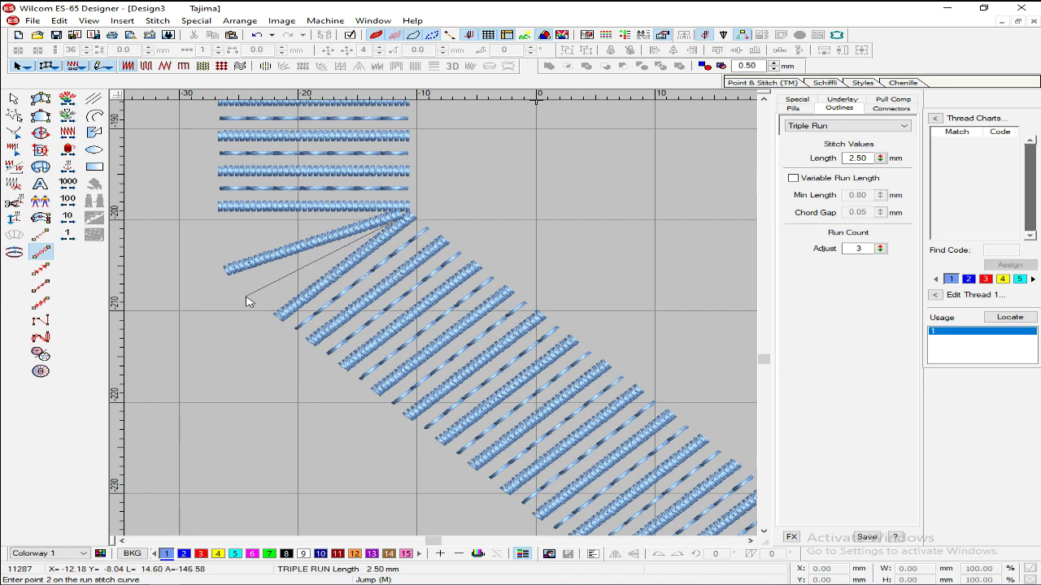
pyautogui.click(246, 299)
pyautogui.press('Return')
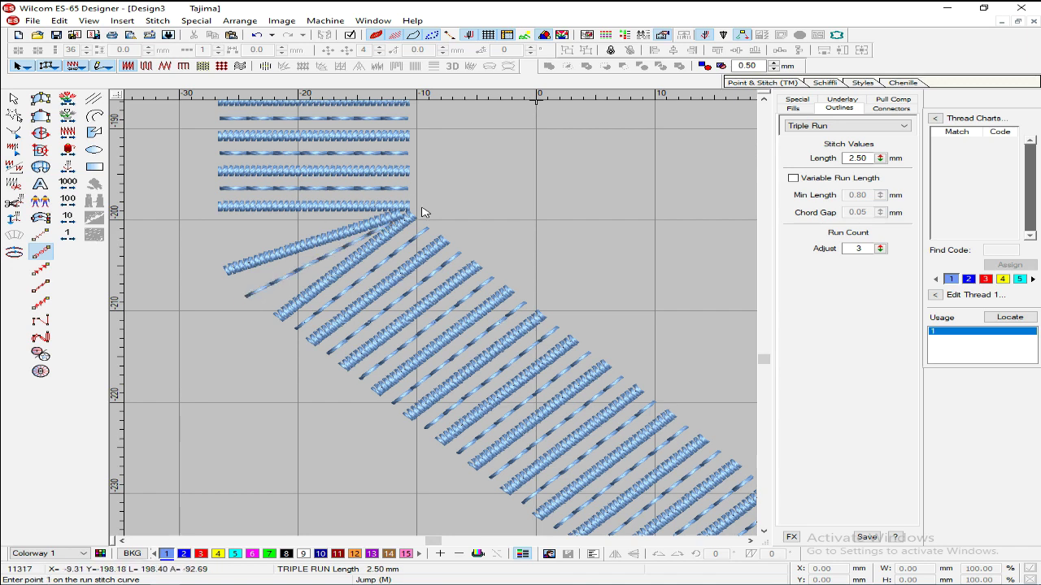
# Step: Digitize a second triple run from the inner corner between the lowest horizontal satin bar and the wedge's satin bar
pyautogui.click(386, 216)
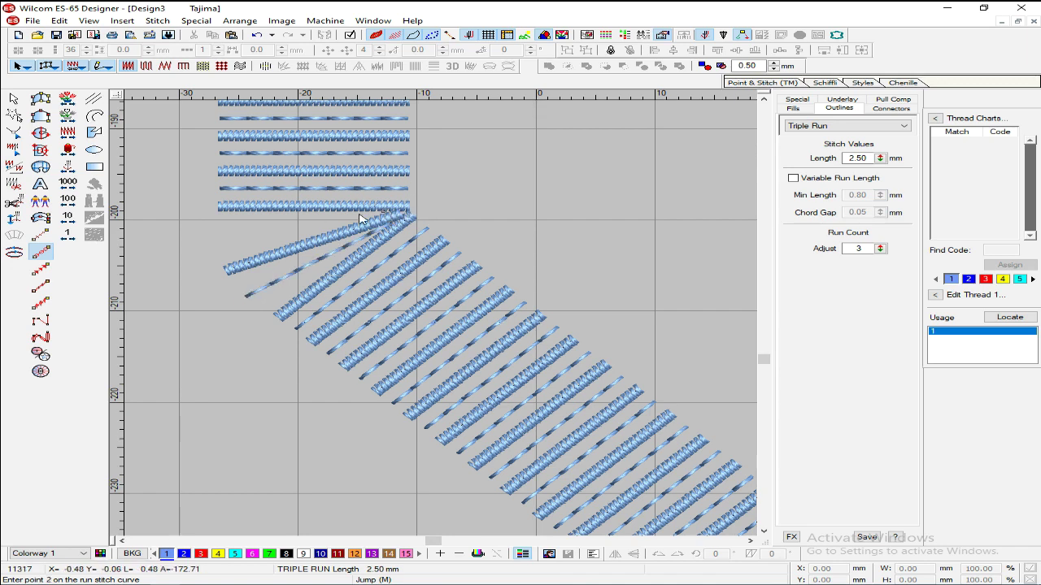
pyautogui.click(218, 240)
pyautogui.press('Return')
pyautogui.hotkey('shift', 'z')
pyautogui.hotkey('shift', 'z')
pyautogui.hotkey('shift', 'z')
pyautogui.scroll(4, 473, 277)
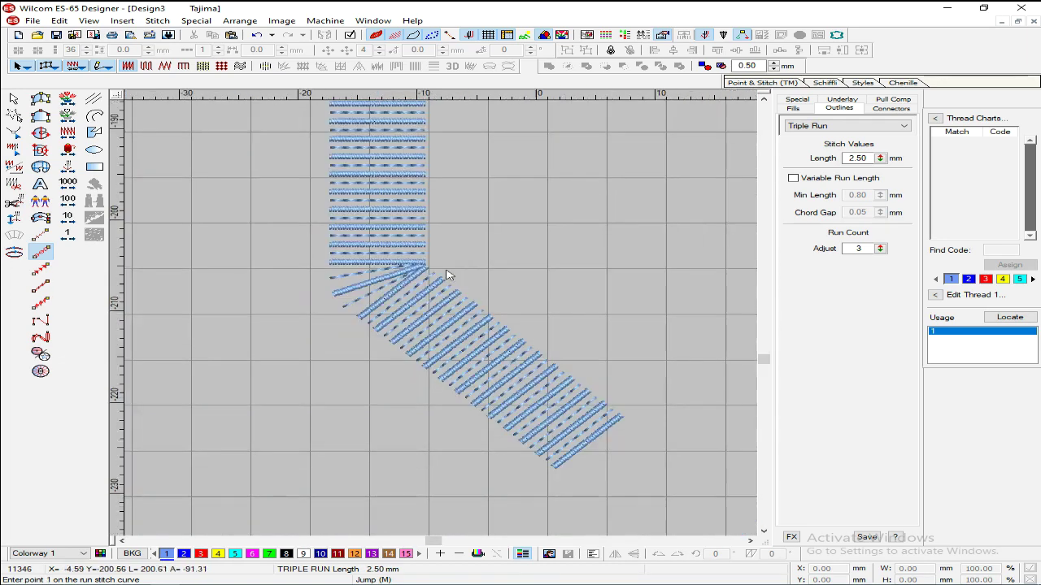
pyautogui.scroll(-2, 325, 245)
pyautogui.scroll(-1, 351, 237)
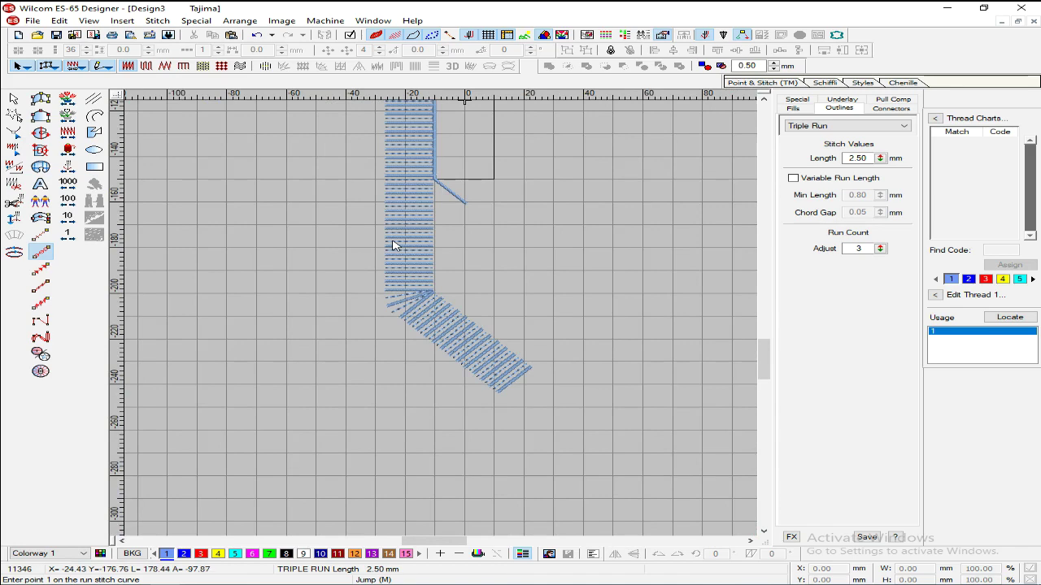
# Step: Delete the wedge's satin bar and its two triple runs beneath the horizontal bars
pyautogui.scroll(2, 384, 244)
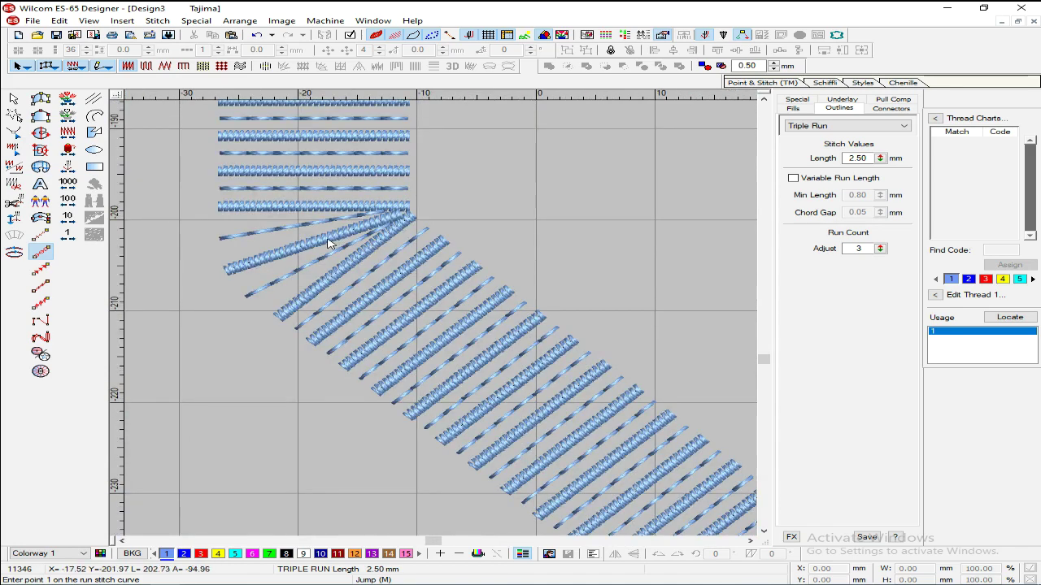
pyautogui.press('Escape')
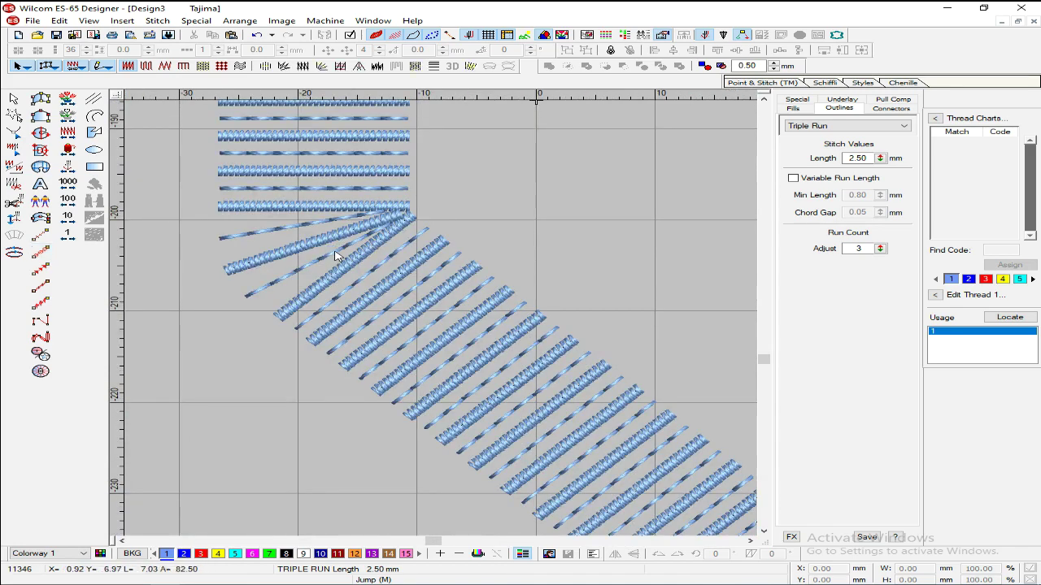
pyautogui.click(310, 234)
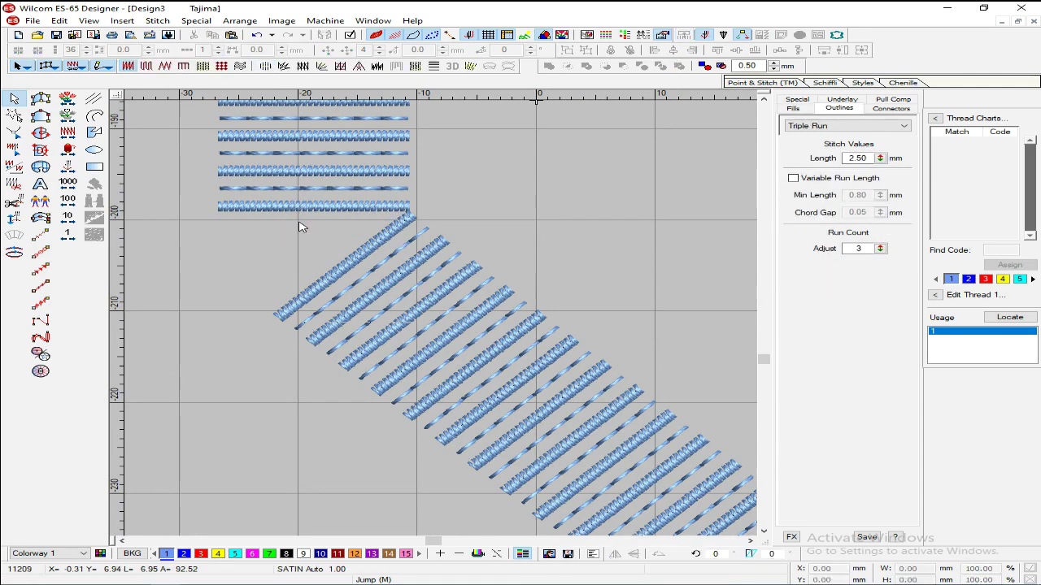
# Step: Move all the diagonal bars up and to the left over the lowest horizontal bars, centring them at about X -11.00, Y -209.53 mm
pyautogui.hotkey('shift', 'z')
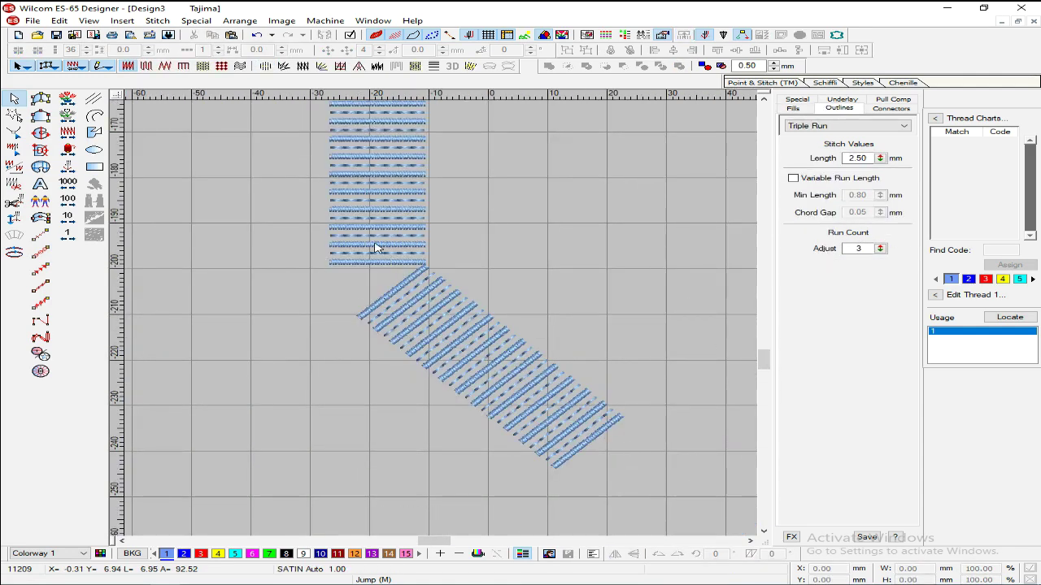
pyautogui.moveTo(340, 212); pyautogui.dragTo(341, 212)
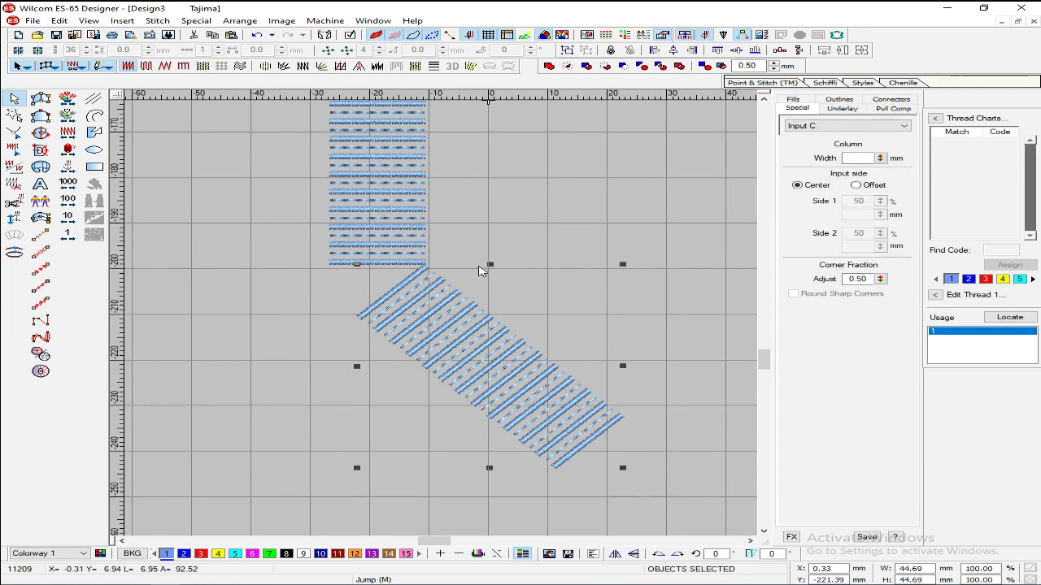
pyautogui.moveTo(530, 300); pyautogui.dragTo(472, 239)
pyautogui.press('z')
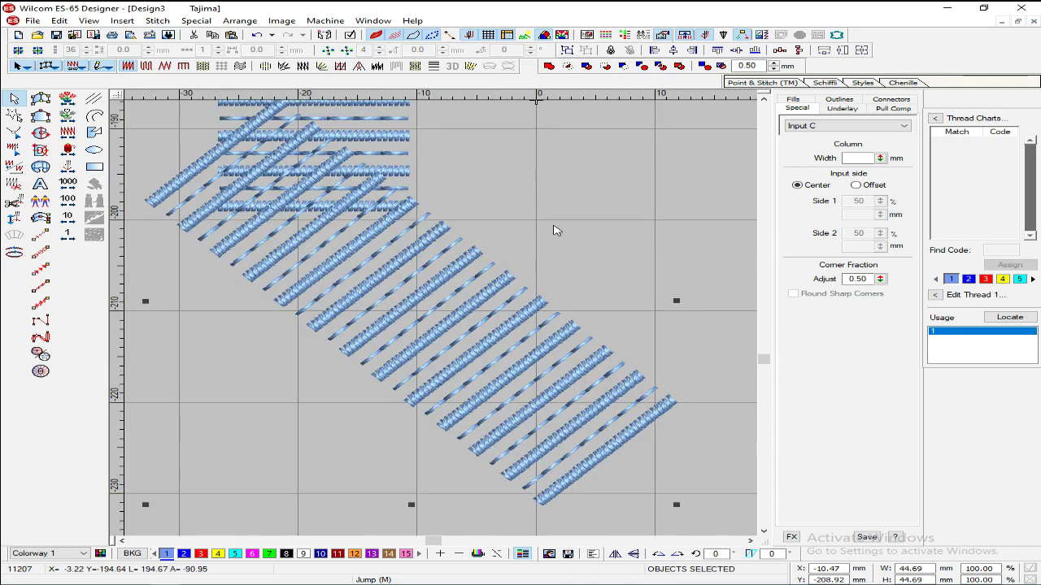
pyautogui.press('t')
pyautogui.press('Down')
pyautogui.press('Down')
pyautogui.press('Down')
pyautogui.press('Down')
pyautogui.press('Down')
pyautogui.press('Down')
pyautogui.press('Down')
pyautogui.press('Down')
pyautogui.press('Left')
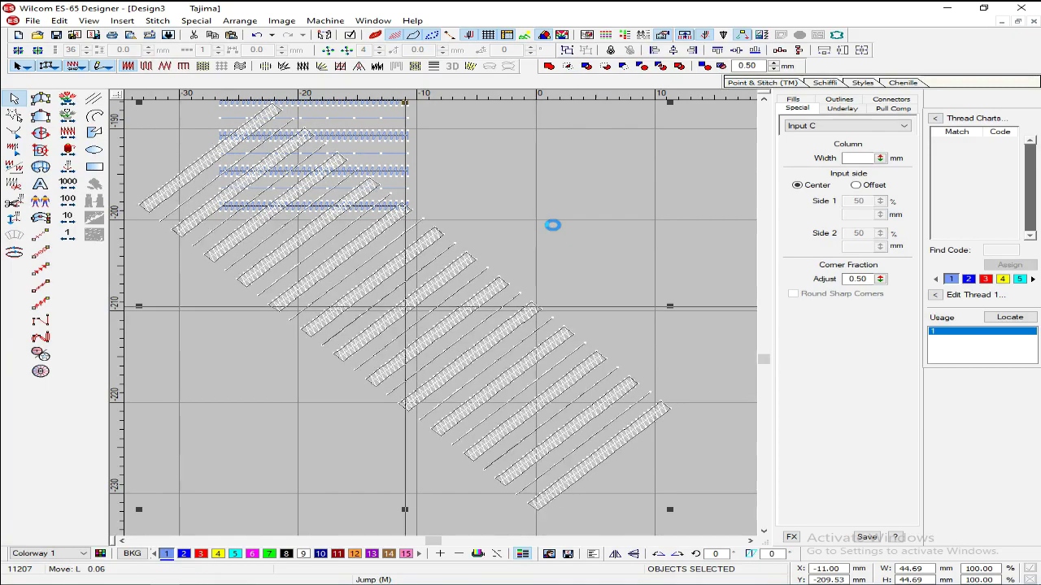
# Step: Shift the diagonal bars back down and to the right, centring them at about X -2.79, Y -217.69 mm
pyautogui.moveTo(526, 228); pyautogui.dragTo(578, 291)
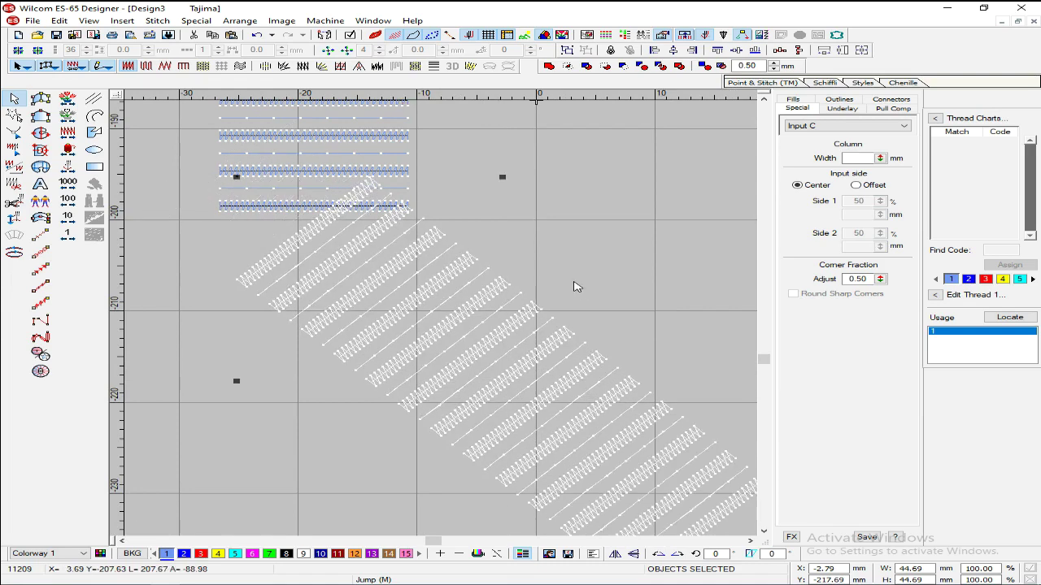
pyautogui.press('Right')
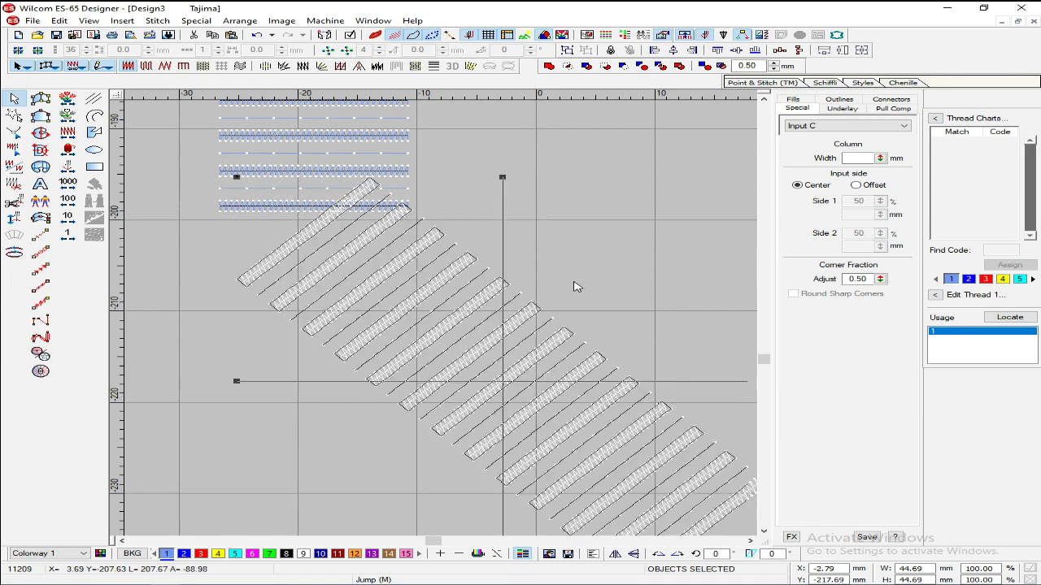
pyautogui.press('Down')
pyautogui.hotkey('shift', 'z')
# Step: Fine-tune the diagonal bars' position so their second satin bar meets the inner end of the lowest horizontal satin bar
pyautogui.moveTo(574, 292); pyautogui.dragTo(552, 282)
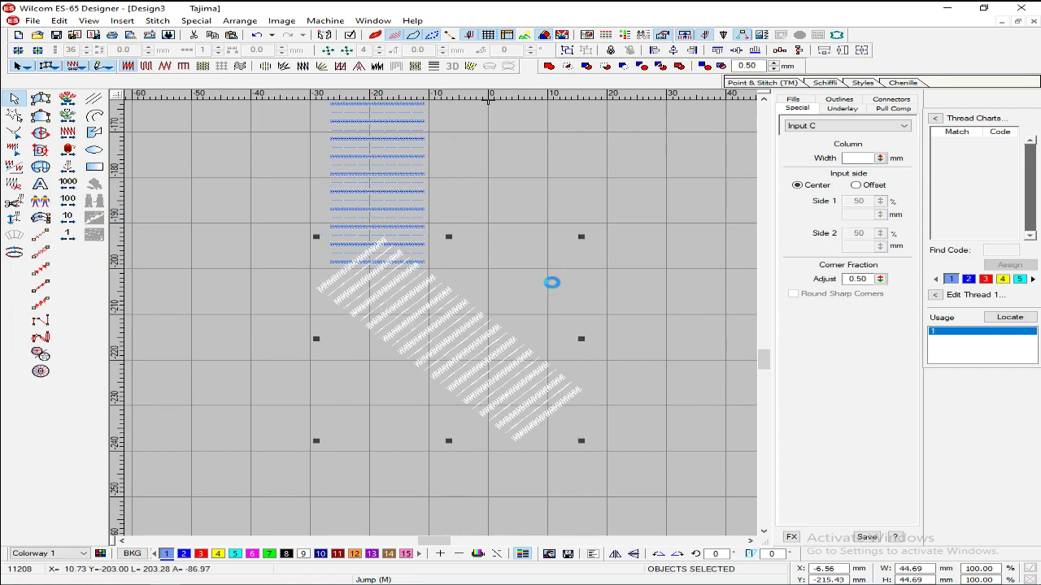
pyautogui.press('z')
pyautogui.moveTo(527, 265); pyautogui.dragTo(564, 278)
pyautogui.hotkey('shift', 'z')
pyautogui.hotkey('shift', 'z')
pyautogui.press('z')
pyautogui.click(640, 284)
pyautogui.hotkey('shift', 'z')
pyautogui.hotkey('shift', 'z')
pyautogui.press('z')
pyautogui.press('z')
pyautogui.press('z')
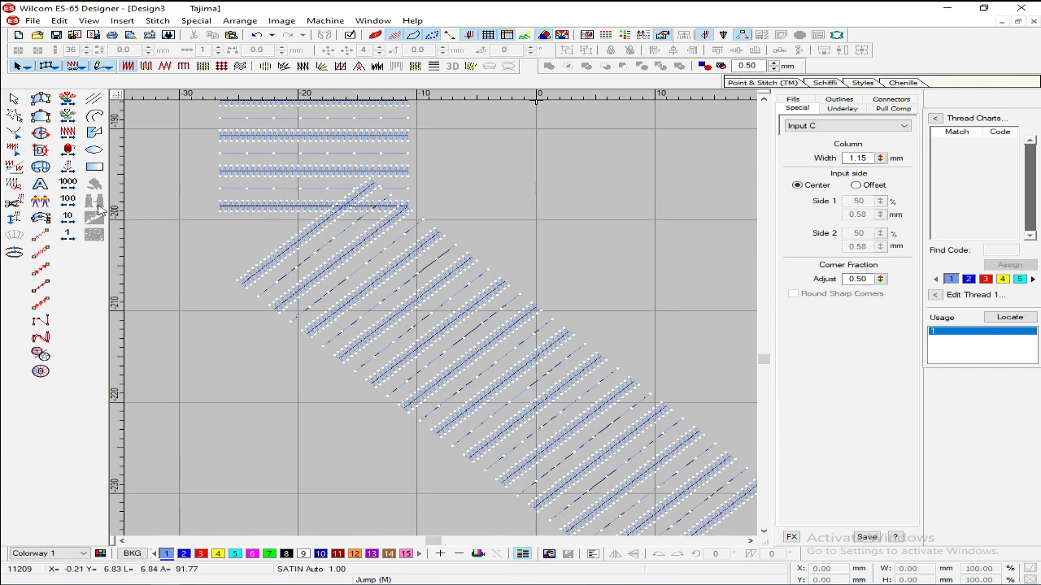
pyautogui.click(41, 218)
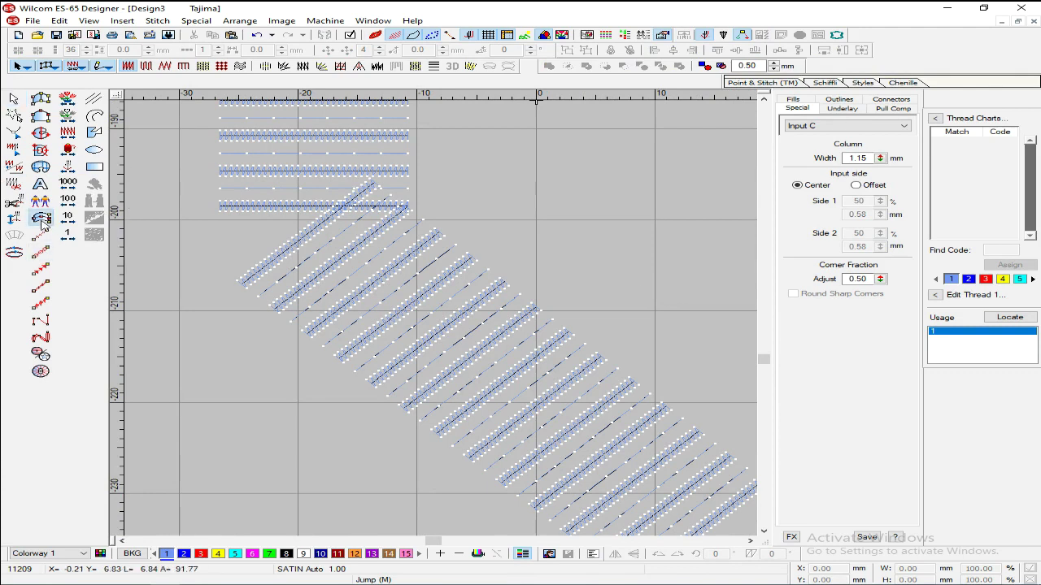
pyautogui.click(304, 218)
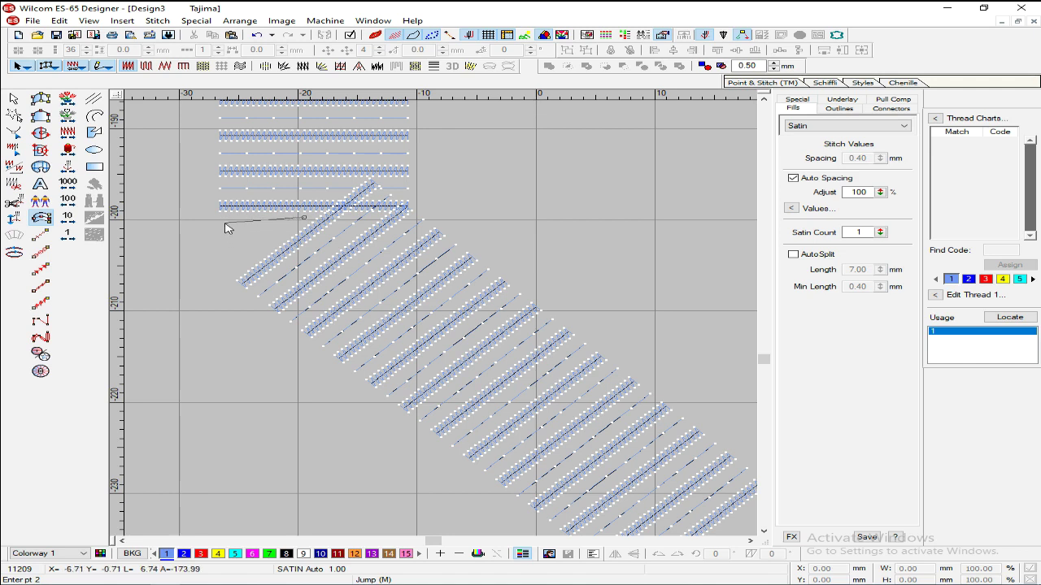
pyautogui.press('Escape')
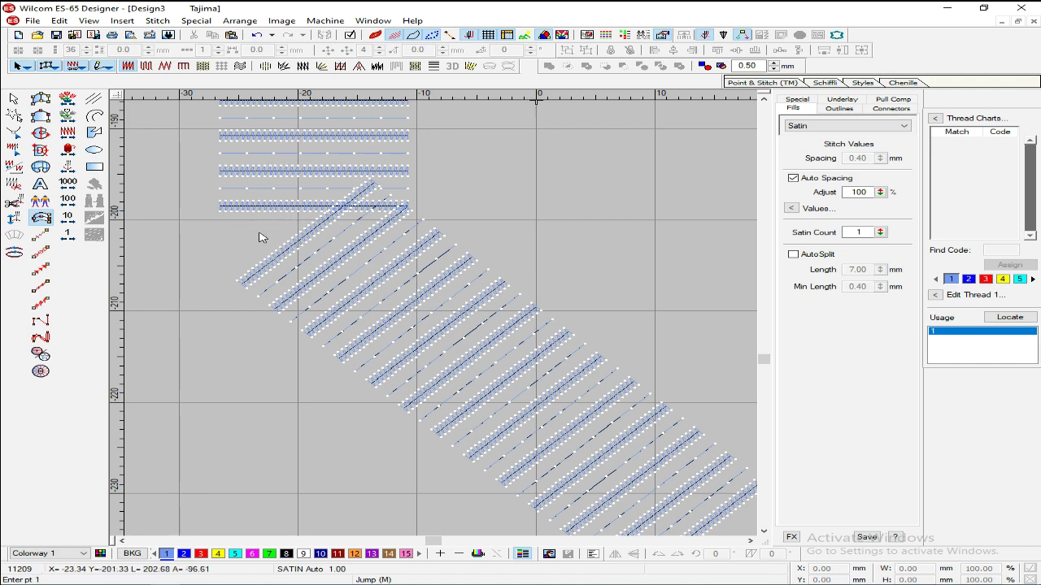
pyautogui.click(219, 225)
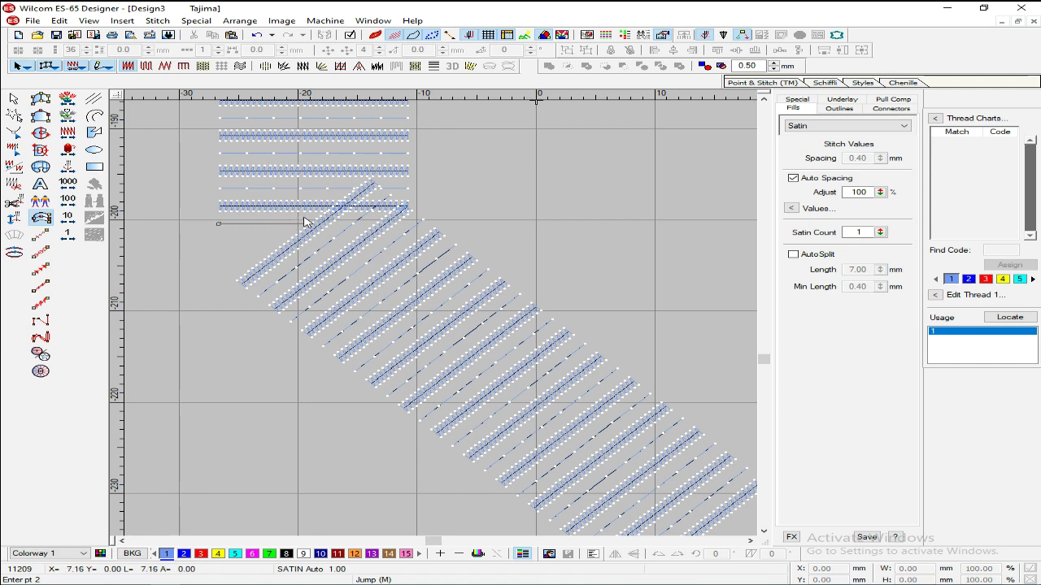
pyautogui.press('Escape')
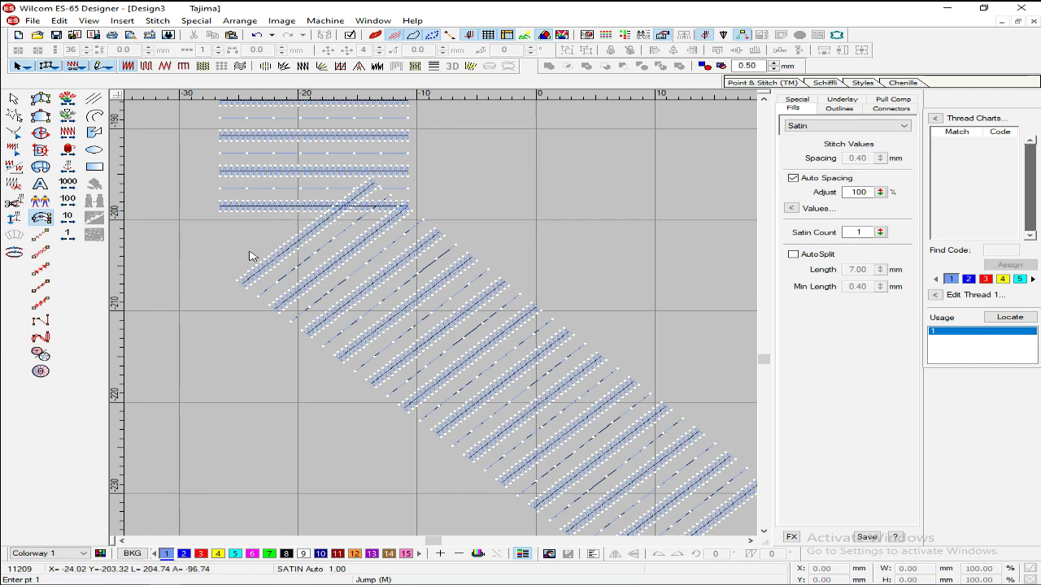
# Step: Digitize a bent Input C satin column, about 6.3 × 5.2 mm, in the wedge, parallel to the first diagonal bar and the lowest horizontal bar
pyautogui.click(228, 264)
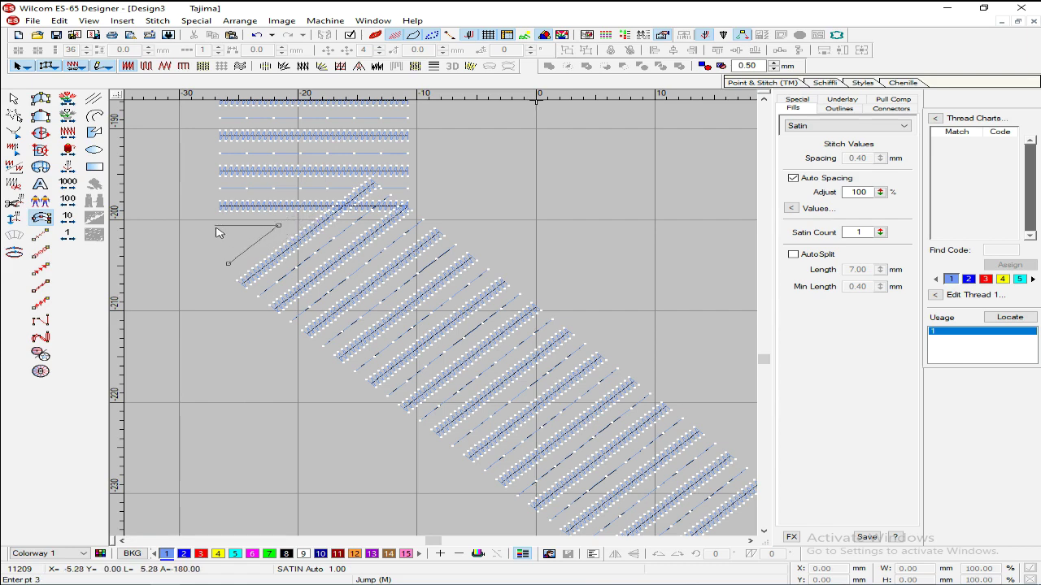
pyautogui.press('Return')
pyautogui.scroll(-1, 220, 233)
pyautogui.scroll(2, 379, 250)
pyautogui.press('Escape')
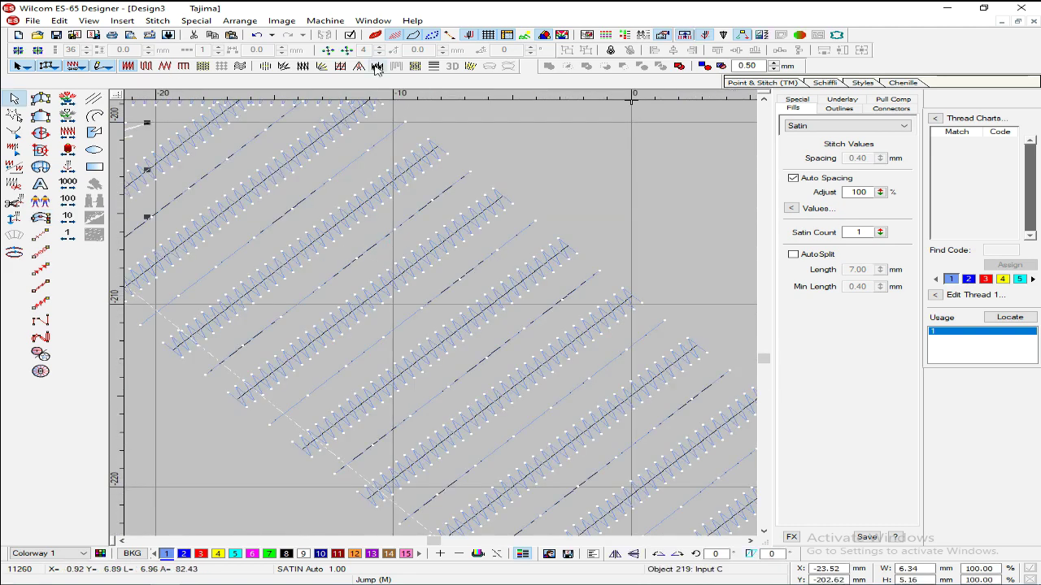
# Step: Apply the corner effect to the bent satin column and nudge it slightly left and down
pyautogui.click(359, 67)
pyautogui.scroll(-1, 436, 143)
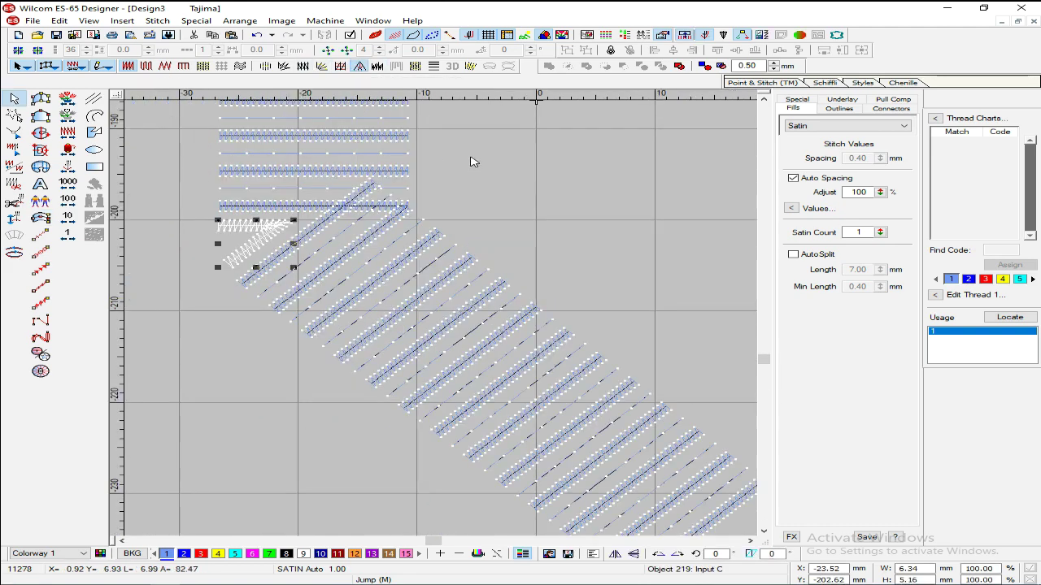
pyautogui.scroll(1, 563, 77)
pyautogui.scroll(-1, 561, 80)
pyautogui.press('Escape')
pyautogui.click(273, 236)
pyautogui.press('Left')
pyautogui.press('Down')
pyautogui.press('Escape')
pyautogui.scroll(1, 319, 193)
# Step: Digitize a bent triple run around the bent satin column, separating it from the lowest horizontal bar and the first diagonal bar
pyautogui.hotkey('shift', 'z')
pyautogui.press('b')
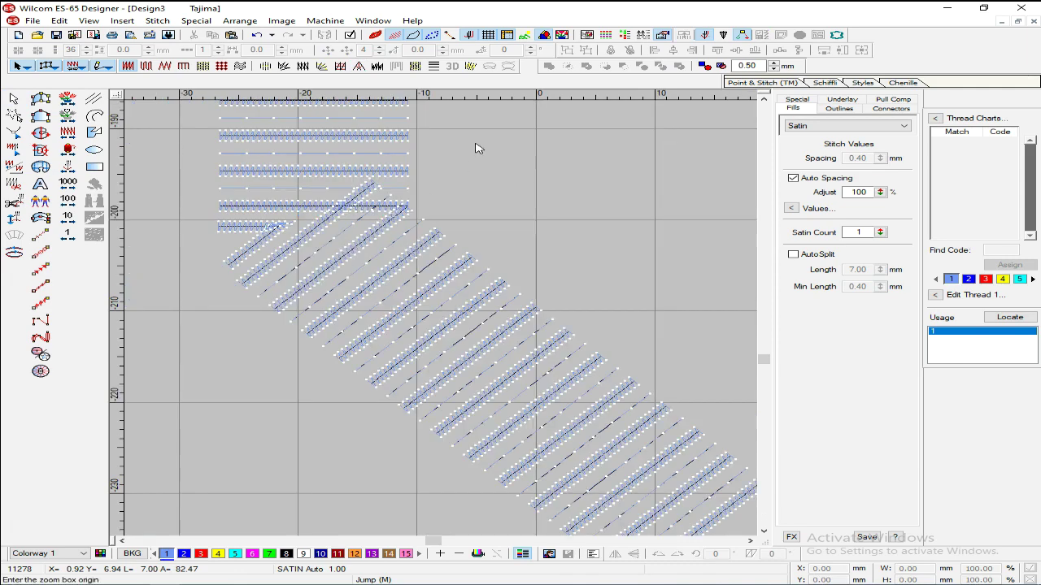
pyautogui.moveTo(186, 288); pyautogui.dragTo(415, 158)
pyautogui.click(41, 252)
pyautogui.click(301, 305)
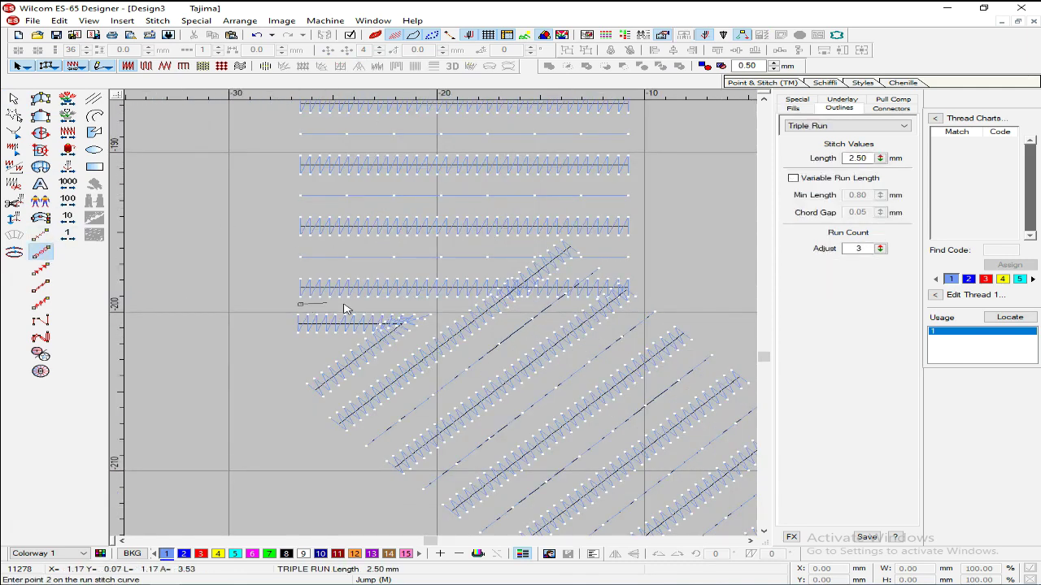
pyautogui.click(459, 306)
pyautogui.click(324, 409)
pyautogui.press('Return')
pyautogui.press('Escape')
pyautogui.scroll(-1, 437, 344)
pyautogui.scroll(1, 471, 341)
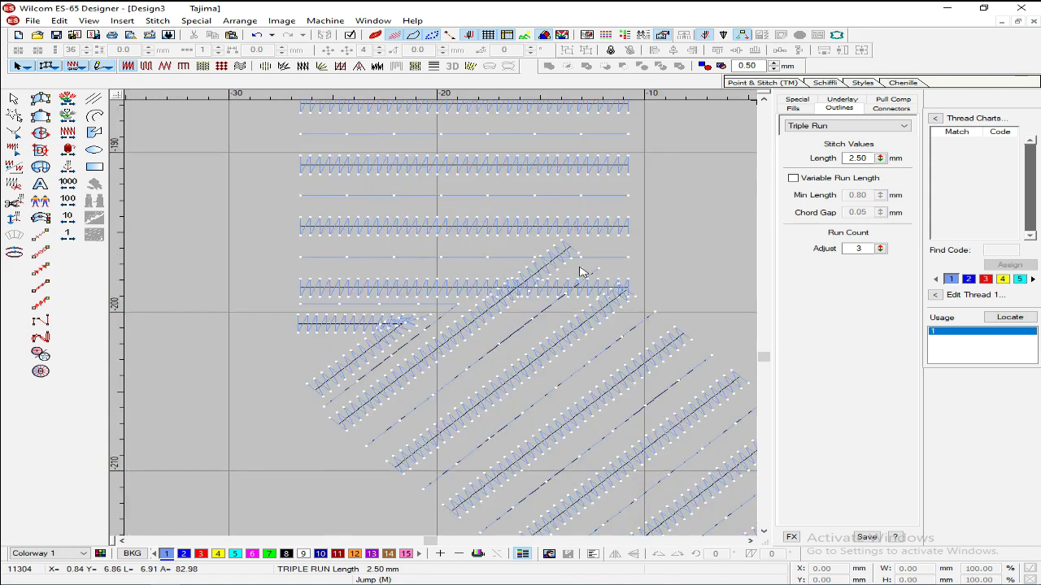
# Step: Reshape the first full diagonal satin bar so its upper end stops at the lowest horizontal satin bar
pyautogui.click(546, 260)
pyautogui.press('h')
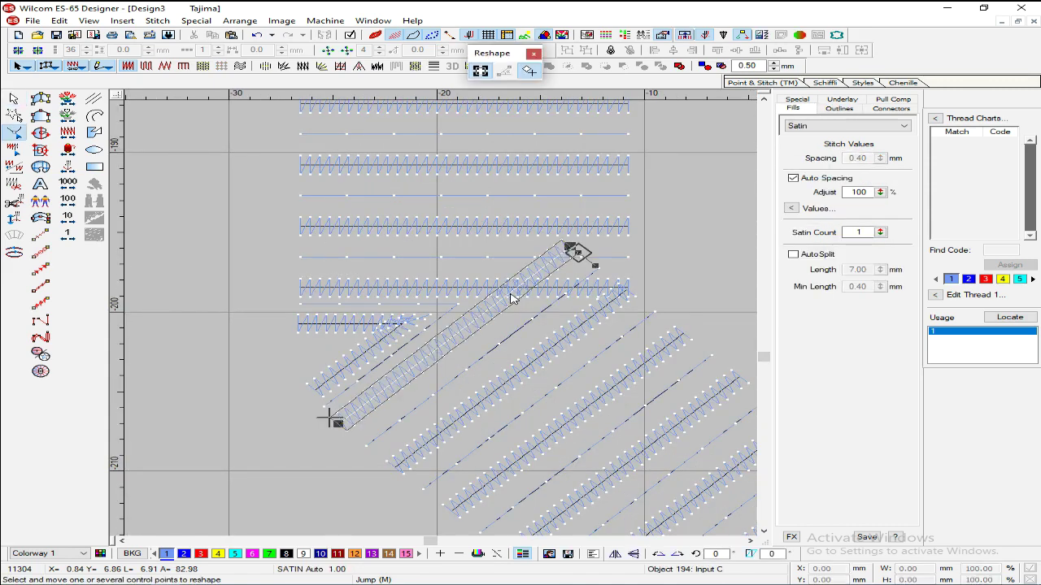
pyautogui.moveTo(673, 235); pyautogui.dragTo(533, 257)
pyautogui.press('Delete')
pyautogui.press('Escape')
# Step: Reshape the triple run beside the first full diagonal satin bar, shortening its upper end to the lowest horizontal bar
pyautogui.click(552, 302)
pyautogui.press('h')
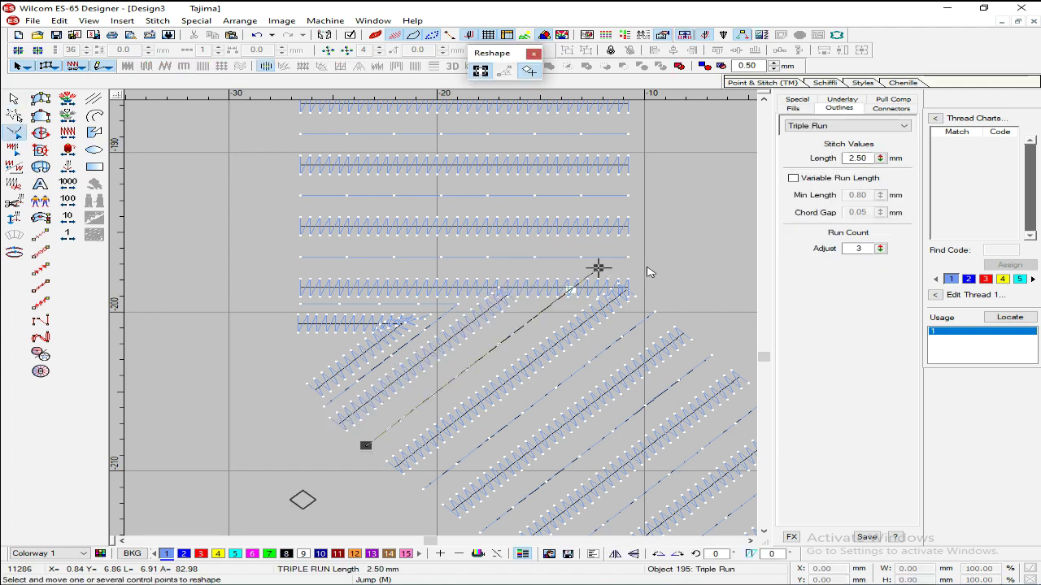
pyautogui.moveTo(655, 255); pyautogui.dragTo(567, 295)
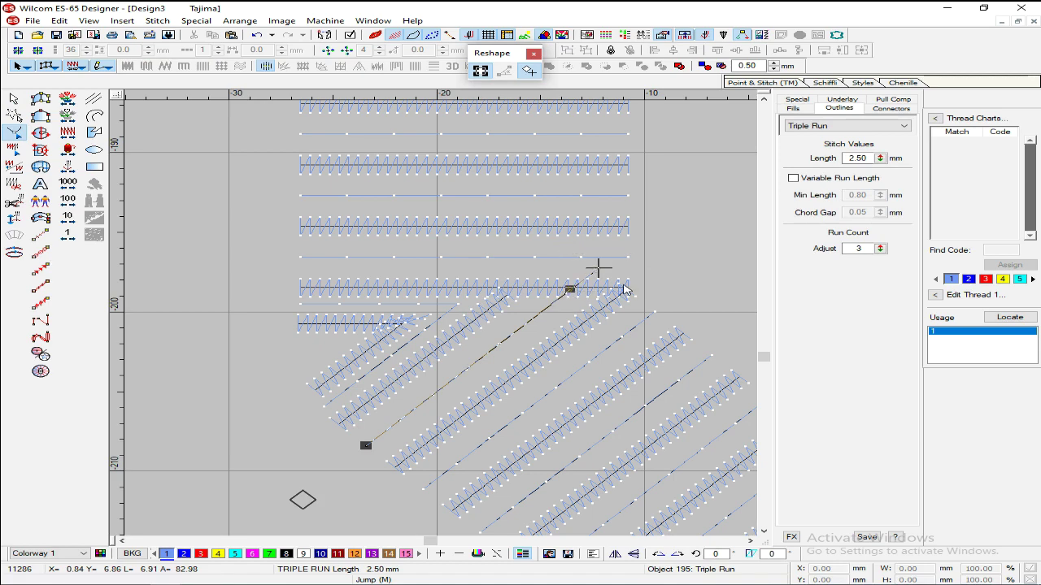
pyautogui.press('Escape')
# Step: Nudge the bent triple run slightly down, away from the lowest horizontal satin bar
pyautogui.hotkey('shift', 'z')
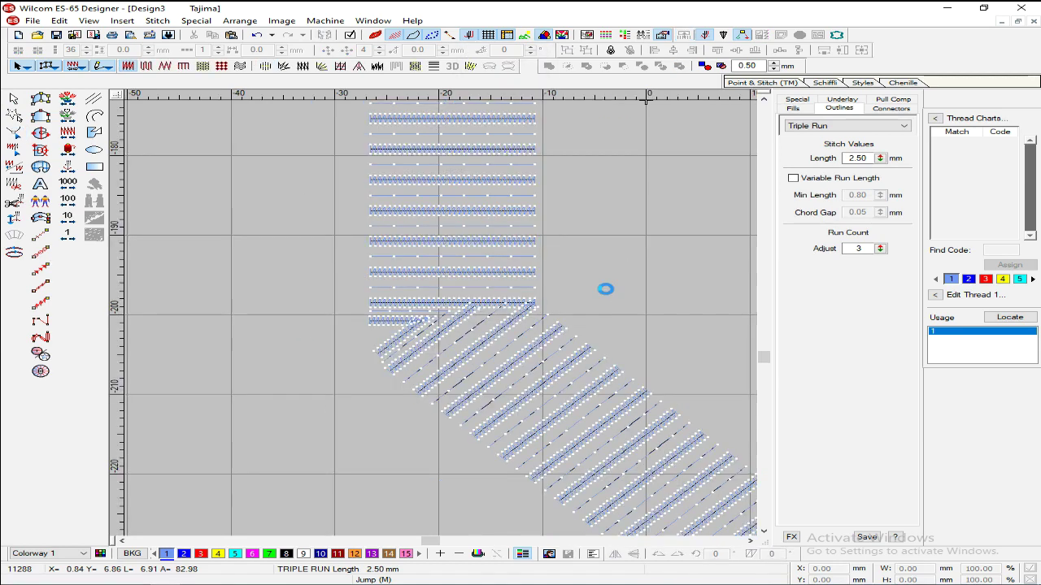
pyautogui.click(521, 306)
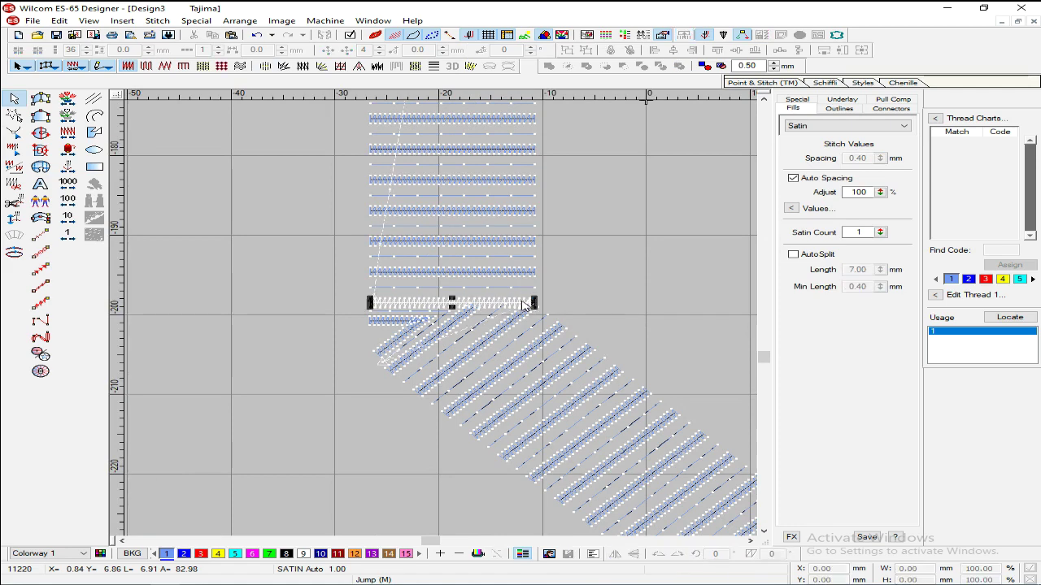
pyautogui.press('z')
pyautogui.click(397, 306)
pyautogui.click(399, 309)
pyautogui.press('Down')
pyautogui.press('Down')
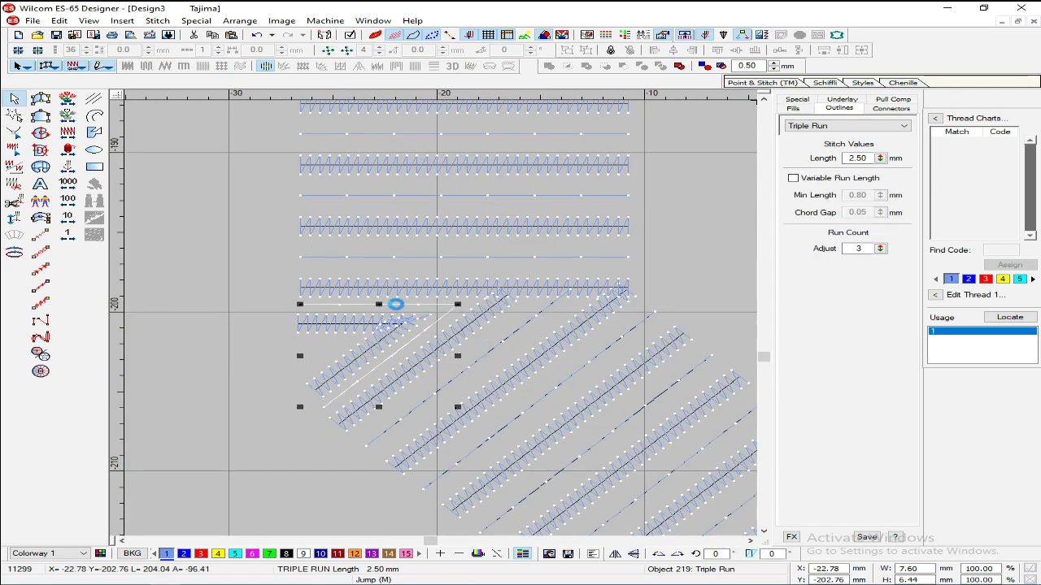
pyautogui.press('Escape')
# Step: Examine the whole column of bars from the wedge up to its upper end and back to the diagonal section
pyautogui.hotkey('shift', 'z')
pyautogui.scroll(-2, 692, 360)
pyautogui.hotkey('shift', 'z')
pyautogui.scroll(3, 698, 366)
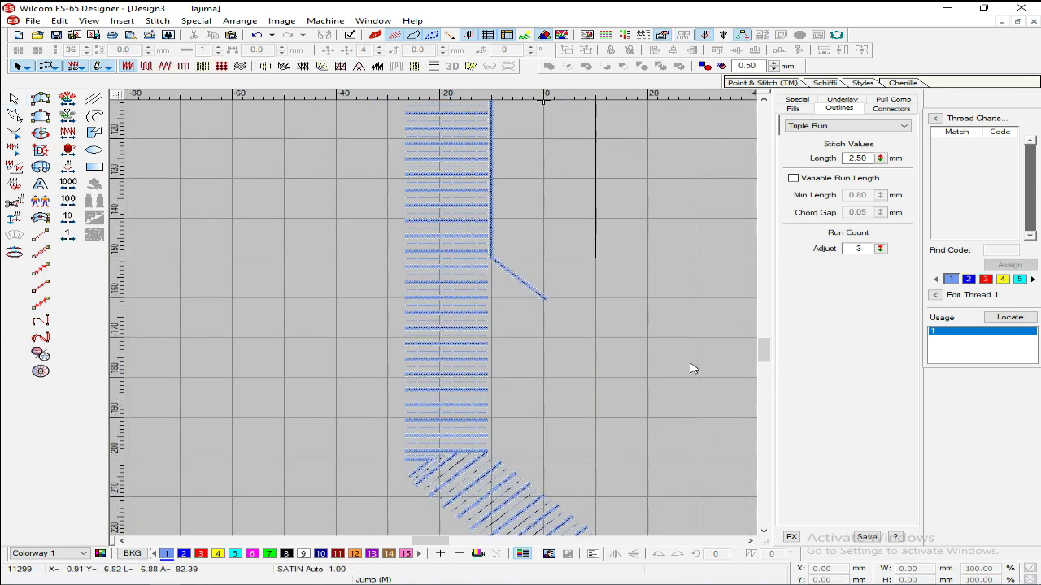
pyautogui.press('Escape')
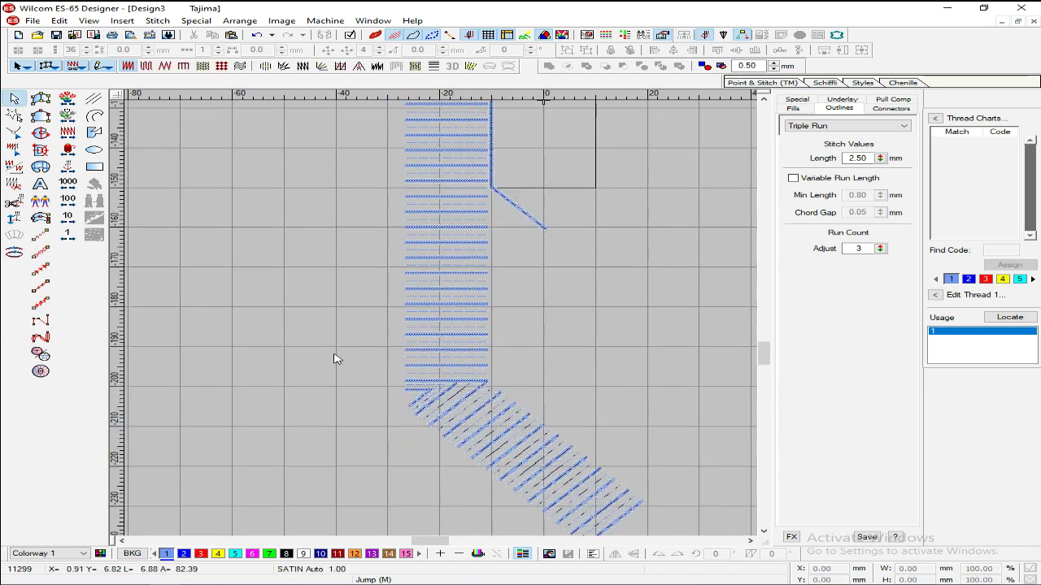
pyautogui.hotkey('shift', 'z')
pyautogui.scroll(5, 425, 325)
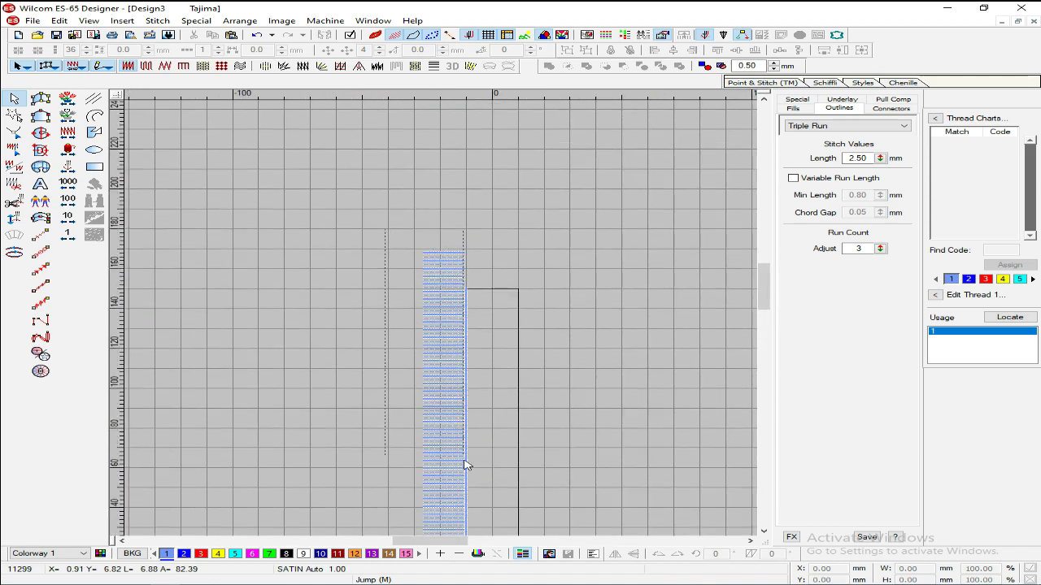
pyautogui.scroll(-10, 466, 452)
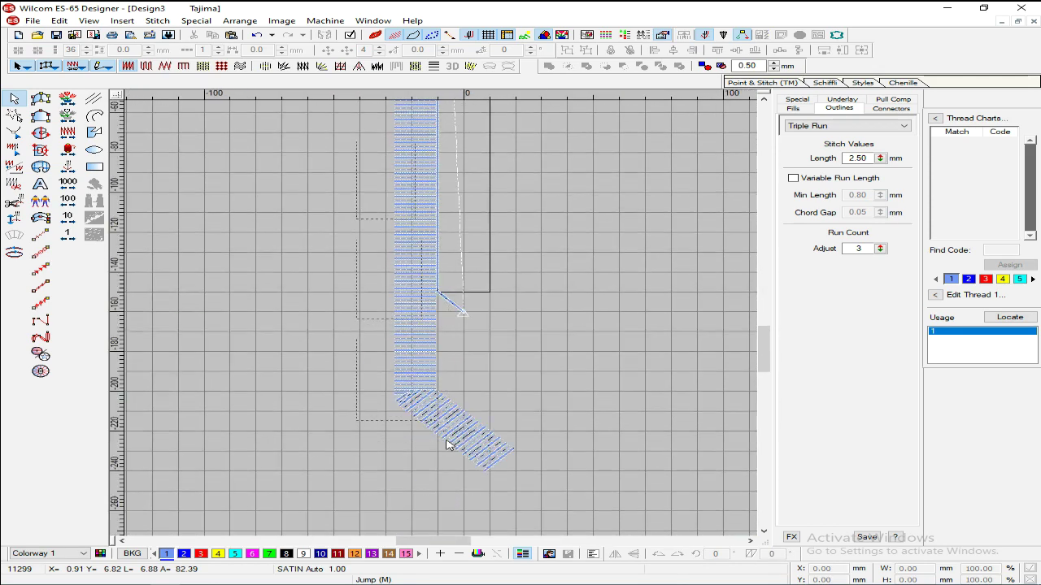
# Step: Move the column, wedge and adjoining diagonals up about 49 mm to the rectangular guide's lower edge, leaving the last diagonals behind
pyautogui.click(446, 447)
pyautogui.scroll(2, 447, 443)
pyautogui.moveTo(458, 281); pyautogui.dragTo(514, 325)
pyautogui.scroll(-1, 556, 285)
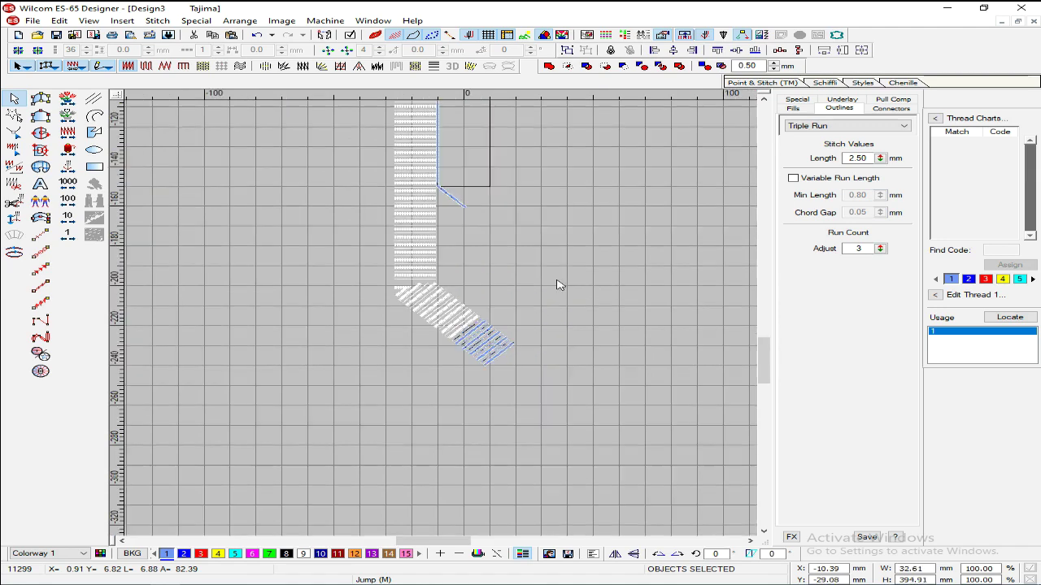
pyautogui.scroll(1, 505, 291)
pyautogui.moveTo(505, 344); pyautogui.dragTo(507, 348)
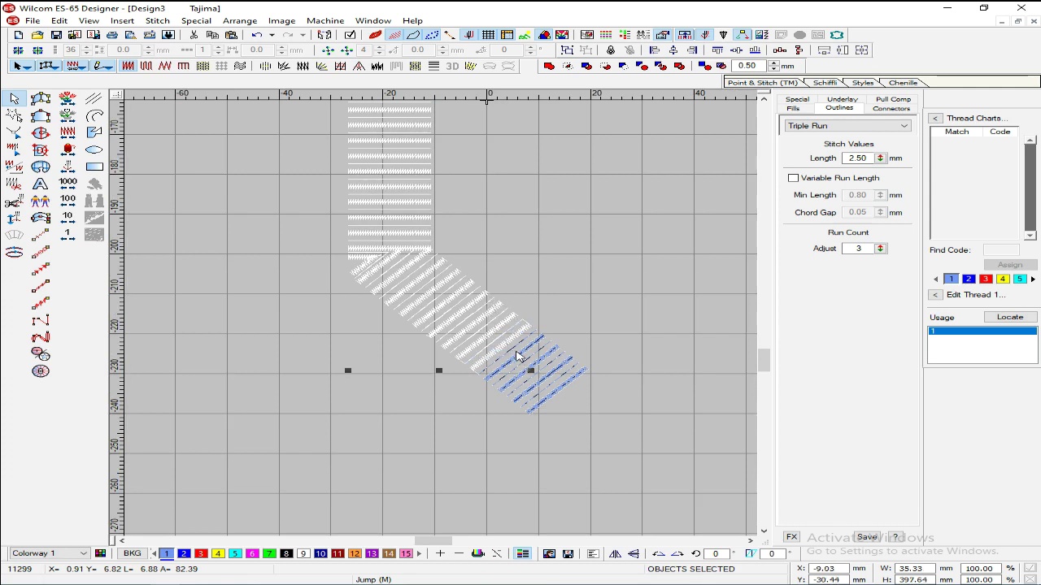
pyautogui.scroll(-1, 521, 353)
pyautogui.press('Up')
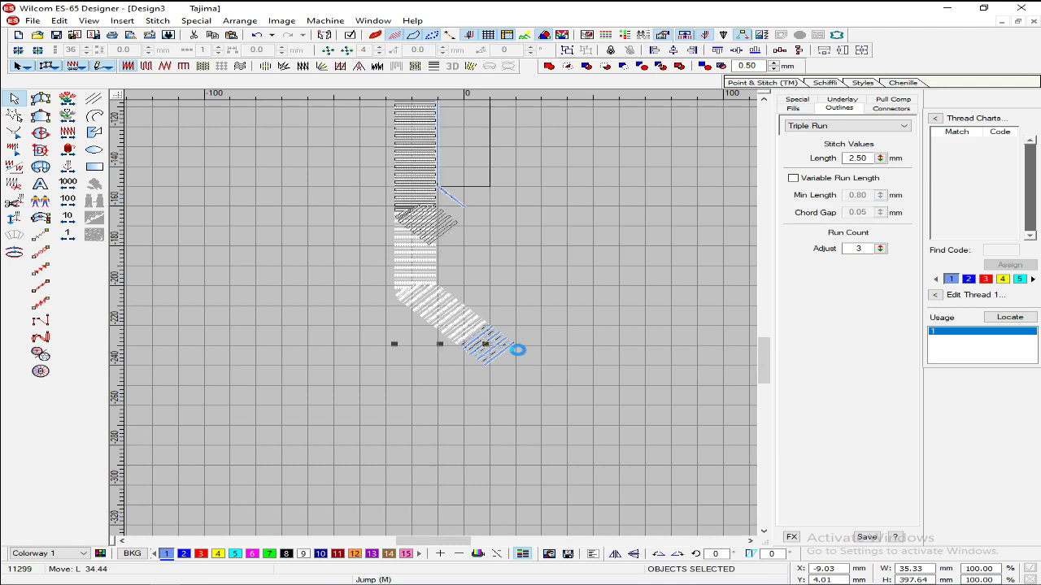
pyautogui.press('Up')
pyautogui.press('Up')
pyautogui.press('Up')
pyautogui.press('Up')
pyautogui.press('Up')
pyautogui.press('z')
pyautogui.scroll(2, 558, 320)
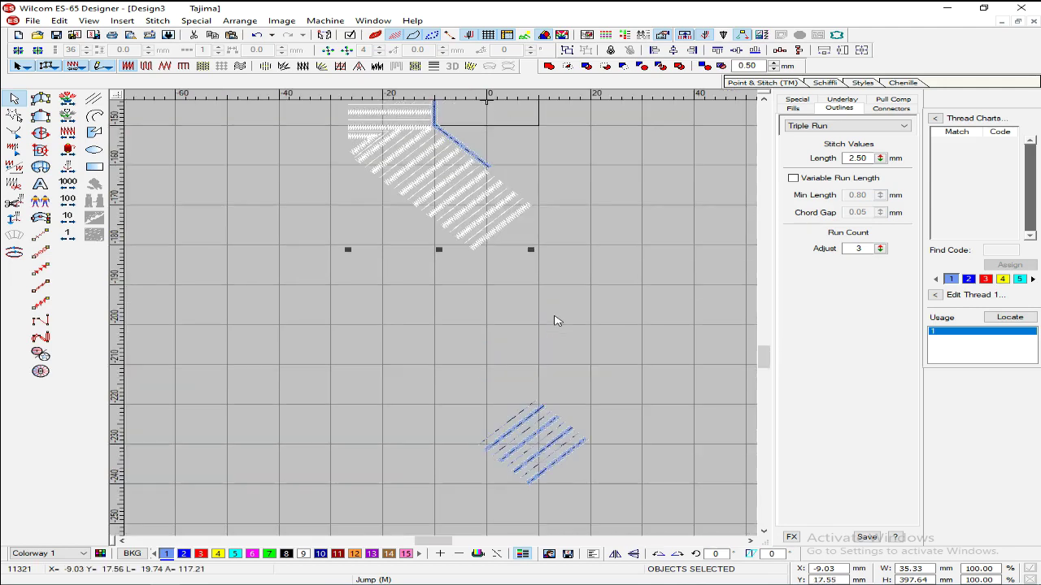
pyautogui.press('z')
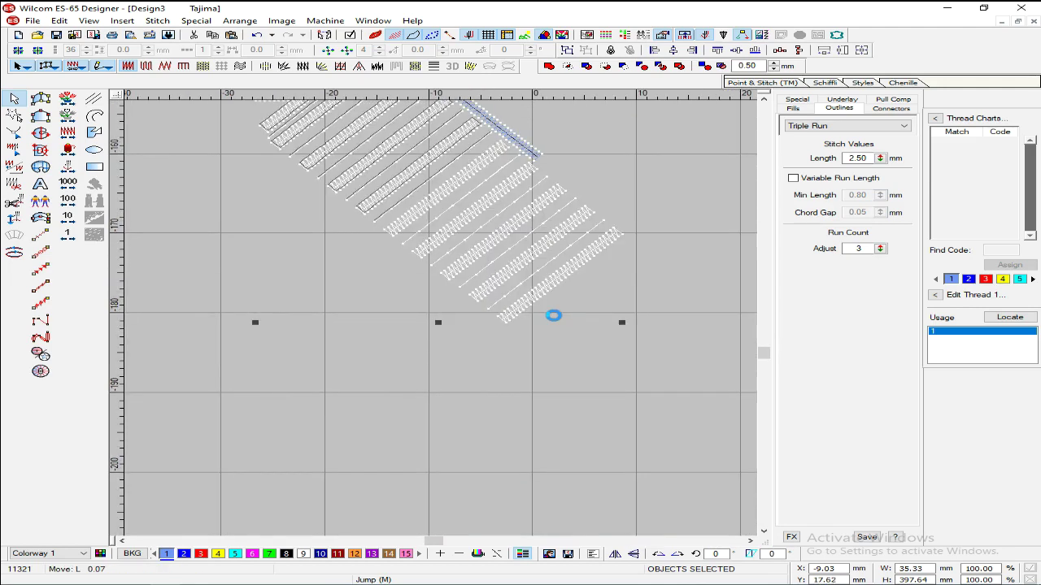
pyautogui.scroll(-3, 553, 315)
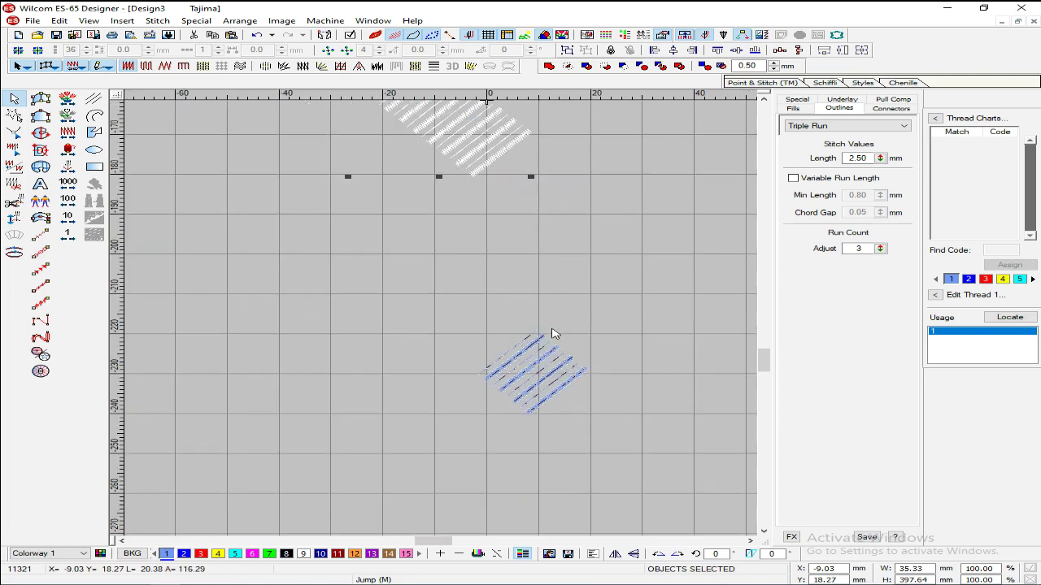
# Step: Delete the leftover diagonal satin and triple-run bars below the moved section
pyautogui.click(536, 338)
pyautogui.moveTo(442, 307); pyautogui.dragTo(619, 442)
pyautogui.press('Delete')
# Step: Duplicate the bent satin line along the guide and reshape the copy to end at the guide's lower corner, removing its diagonal segment
pyautogui.scroll(5, 528, 387)
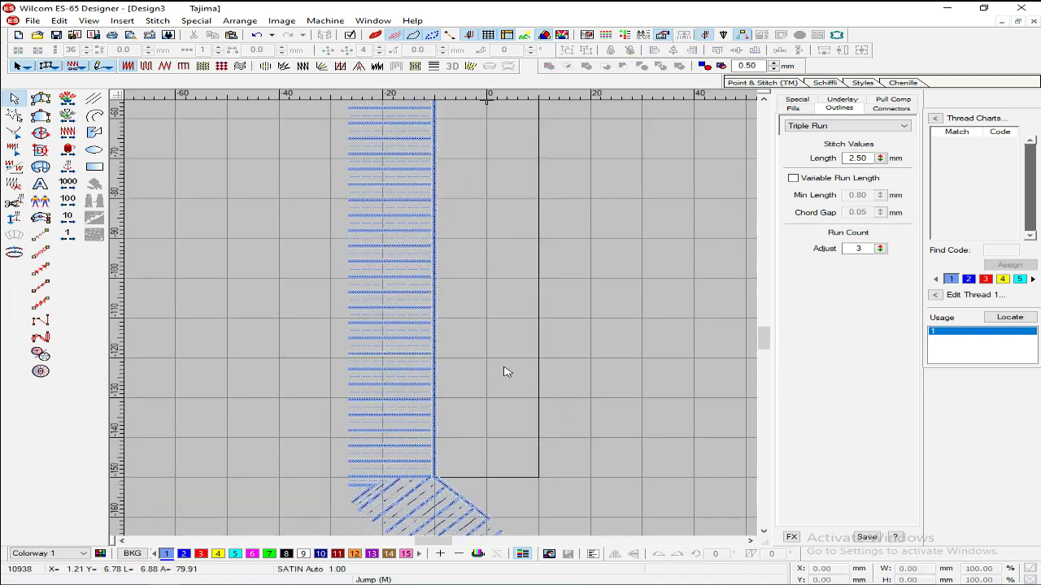
pyautogui.click(440, 323)
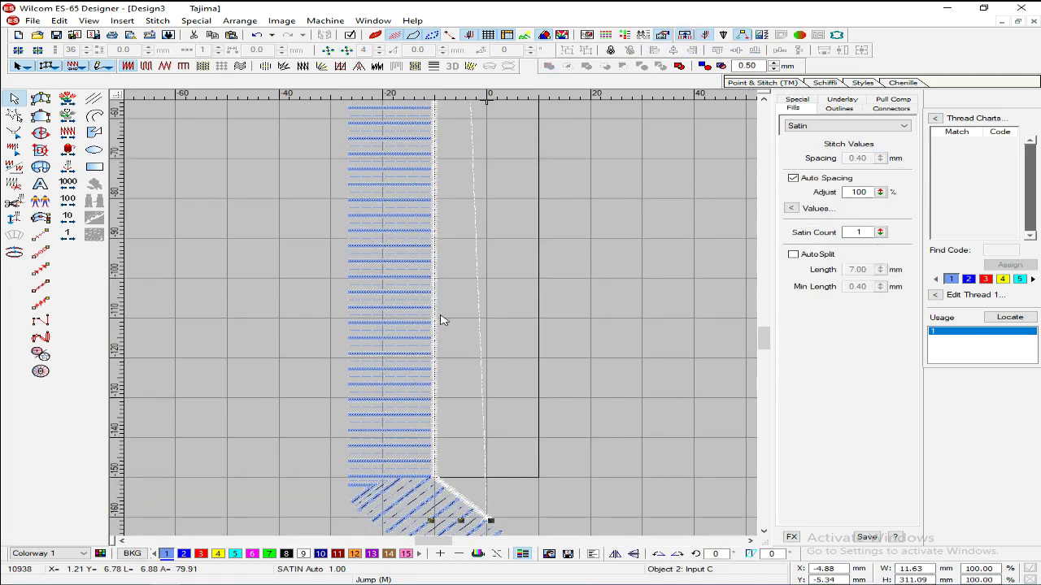
pyautogui.hotkey('ctrl', 'd')
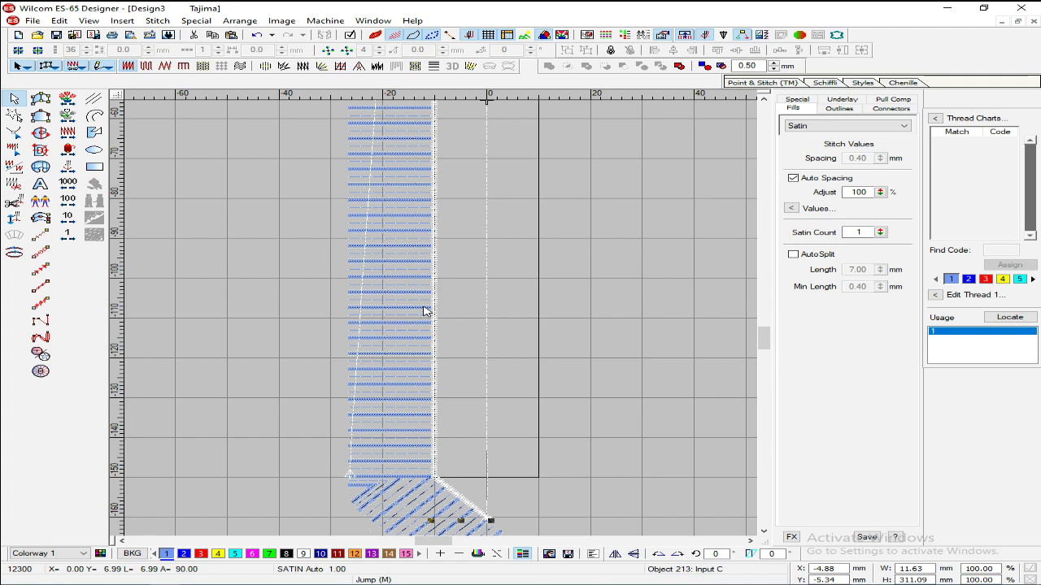
pyautogui.press('h')
pyautogui.scroll(-3, 569, 448)
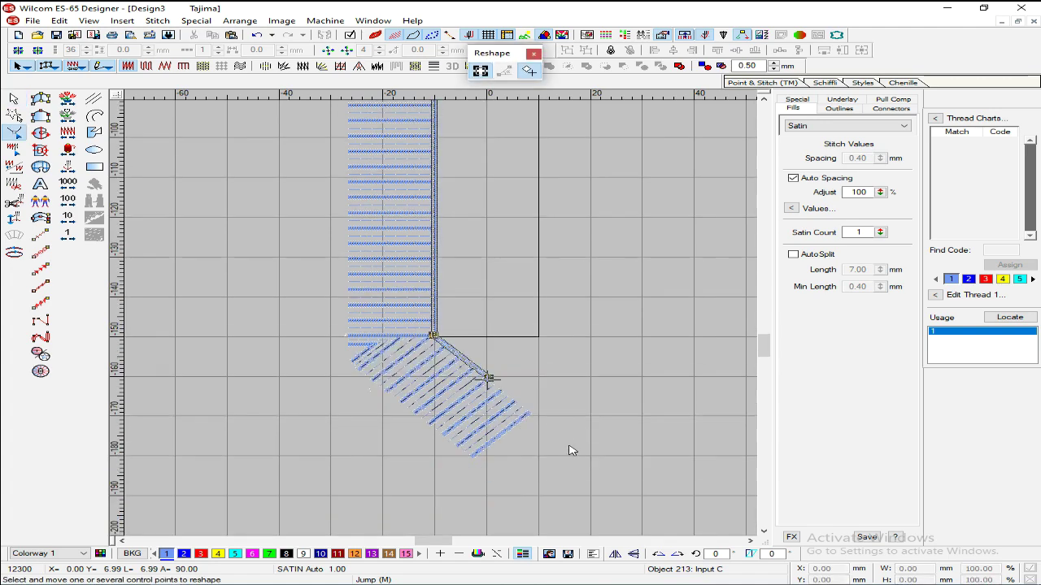
pyautogui.press('Escape')
# Step: Reshape the original satin line along the guide to remove its diagonal segment, ending it at the guide's lower corner
pyautogui.click(480, 366)
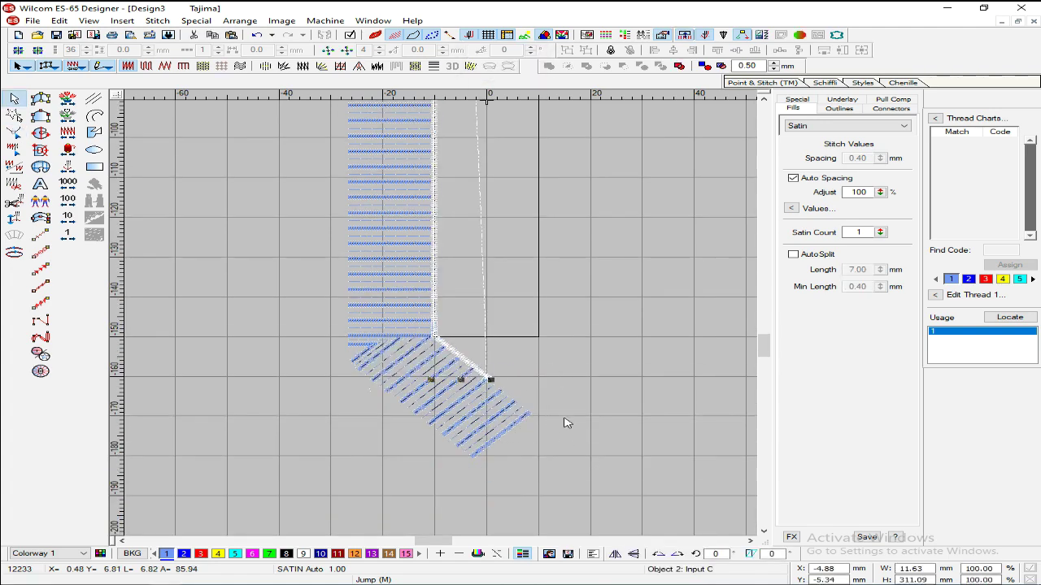
pyautogui.click(566, 442)
pyautogui.click(480, 370)
pyautogui.press('h')
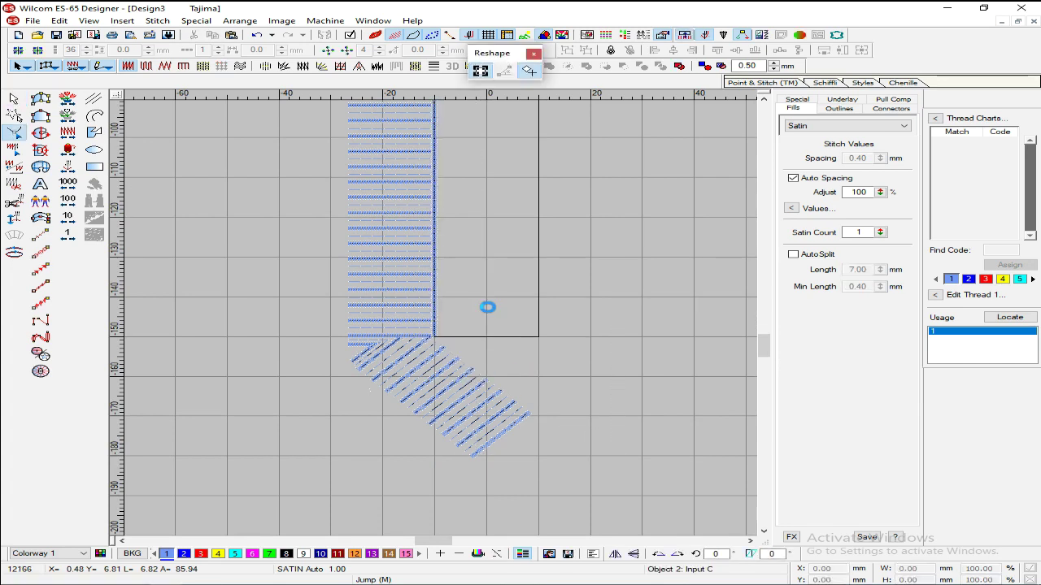
pyautogui.press('Escape')
# Step: Move the duplicate vertical satin line left across the bars to X -17.90 mm
pyautogui.click(433, 271)
pyautogui.press('Left')
pyautogui.press('Left')
pyautogui.press('Left')
pyautogui.press('Left')
pyautogui.press('Left')
pyautogui.press('Left')
pyautogui.press('Left')
pyautogui.press('Left')
pyautogui.press('Left')
pyautogui.press('Left')
pyautogui.press('Left')
pyautogui.press('Left')
pyautogui.press('Left')
pyautogui.press('Left')
pyautogui.press('Left')
pyautogui.press('z')
pyautogui.press('Left')
pyautogui.press('Left')
pyautogui.press('Left')
pyautogui.press('Left')
pyautogui.press('Left')
pyautogui.press('Left')
pyautogui.press('Left')
pyautogui.press('Left')
pyautogui.press('Left')
pyautogui.press('Left')
pyautogui.press('Left')
pyautogui.press('Left')
pyautogui.press('Left')
pyautogui.press('Left')
pyautogui.press('Left')
pyautogui.press('Left')
pyautogui.press('Left')
pyautogui.press('Left')
pyautogui.press('Left')
pyautogui.press('Left')
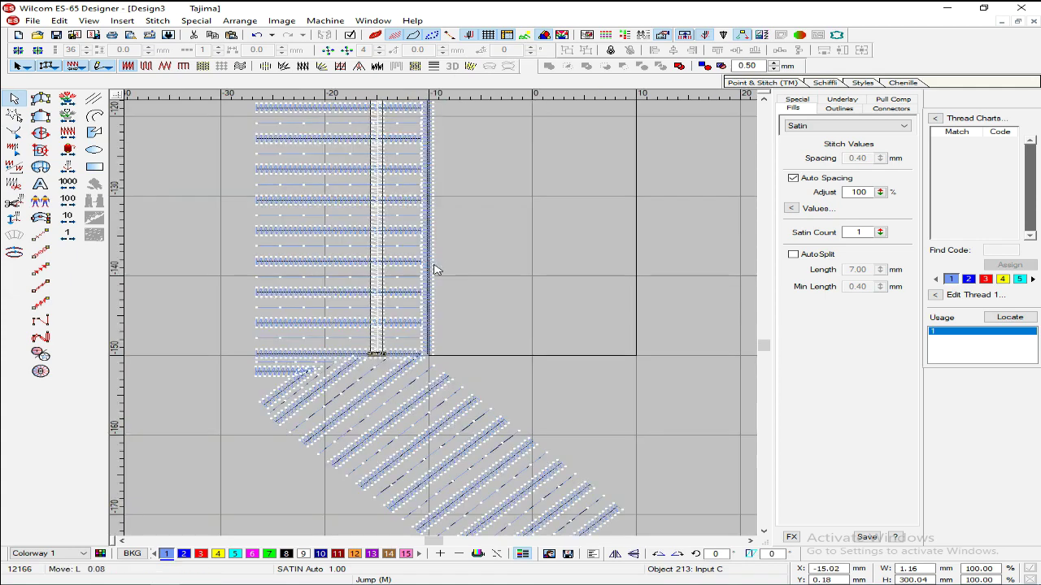
pyautogui.press('Left')
pyautogui.press('Left')
pyautogui.press('Left')
pyautogui.press('Left')
pyautogui.press('Left')
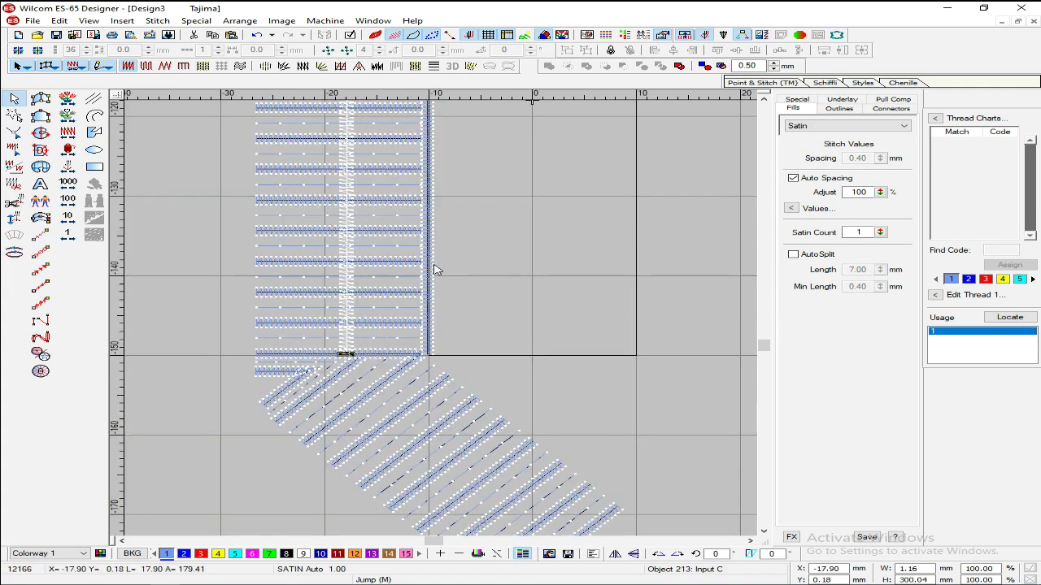
# Step: Add two more copies of the vertical satin line further left, placing the outermost at X -27.23 mm along the bars' outer ends
pyautogui.hotkey('ctrl', 'd')
pyautogui.press('Left')
pyautogui.press('Left')
pyautogui.press('Left')
pyautogui.press('Left')
pyautogui.press('Left')
pyautogui.press('Left')
pyautogui.press('Left')
pyautogui.press('Left')
pyautogui.press('Left')
pyautogui.press('Left')
pyautogui.press('Left')
pyautogui.press('Left')
pyautogui.press('Left')
pyautogui.press('Left')
pyautogui.press('Left')
pyautogui.press('Left')
pyautogui.press('Left')
pyautogui.press('Left')
pyautogui.press('Left')
pyautogui.press('Left')
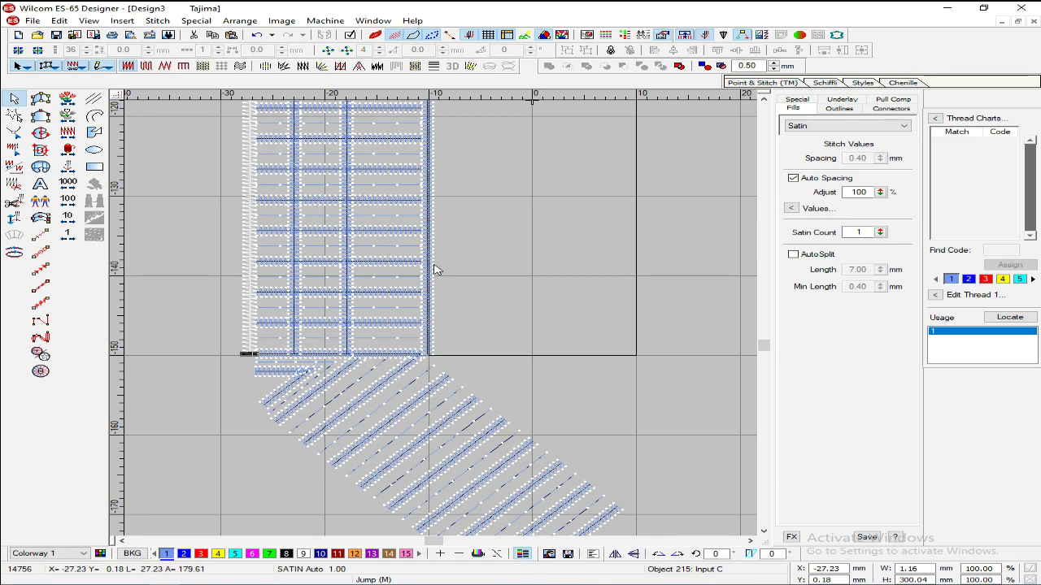
# Step: Space the four vertical satin lines evenly across the width of the bar column
pyautogui.keyDown('ctrl'); pyautogui.click(295, 187); pyautogui.keyUp('ctrl')
pyautogui.keyDown('ctrl'); pyautogui.click(347, 187); pyautogui.keyUp('ctrl')
pyautogui.keyDown('ctrl'); pyautogui.click(435, 189); pyautogui.keyUp('ctrl')
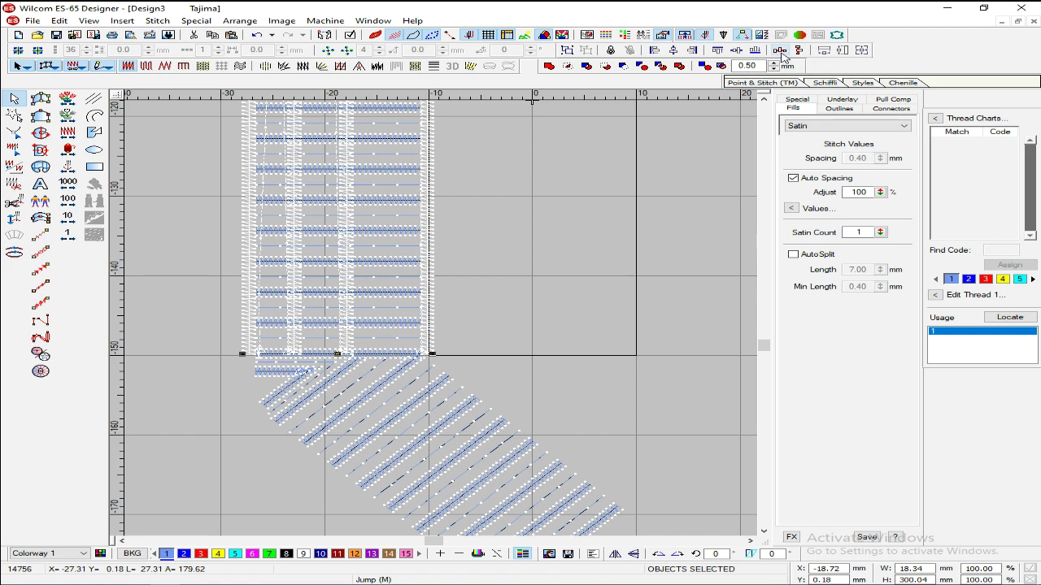
pyautogui.click(776, 51)
pyautogui.click(576, 155)
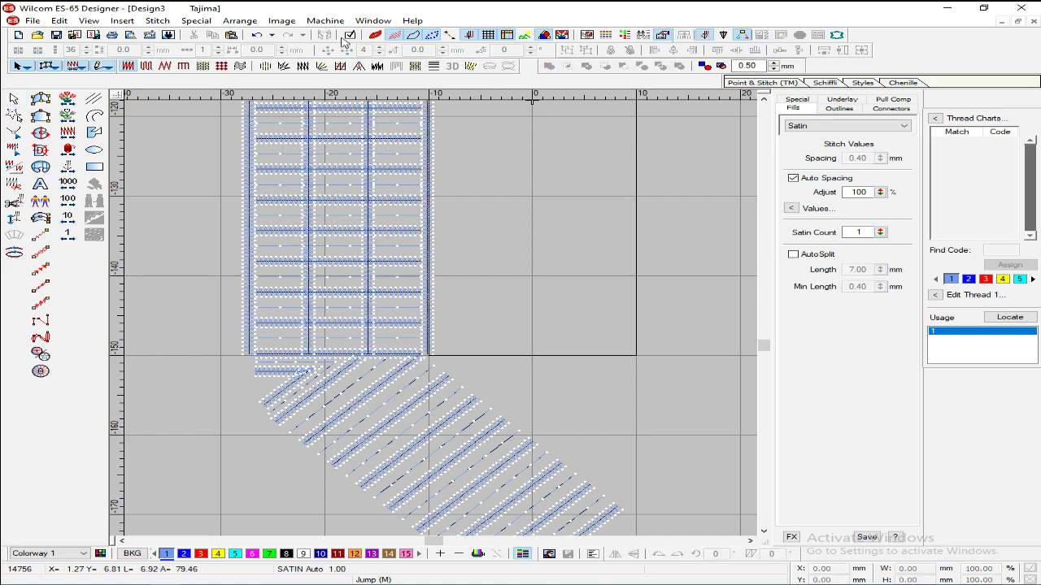
# Step: Turn on the realistic stitch view and examine the vertical satin lines along the bar column
pyautogui.click(377, 35)
pyautogui.hotkey('shift', 'z')
pyautogui.hotkey('shift', 'z')
pyautogui.scroll(2, 476, 155)
pyautogui.scroll(-2, 487, 156)
pyautogui.press('z')
pyautogui.press('z')
pyautogui.scroll(3, 487, 156)
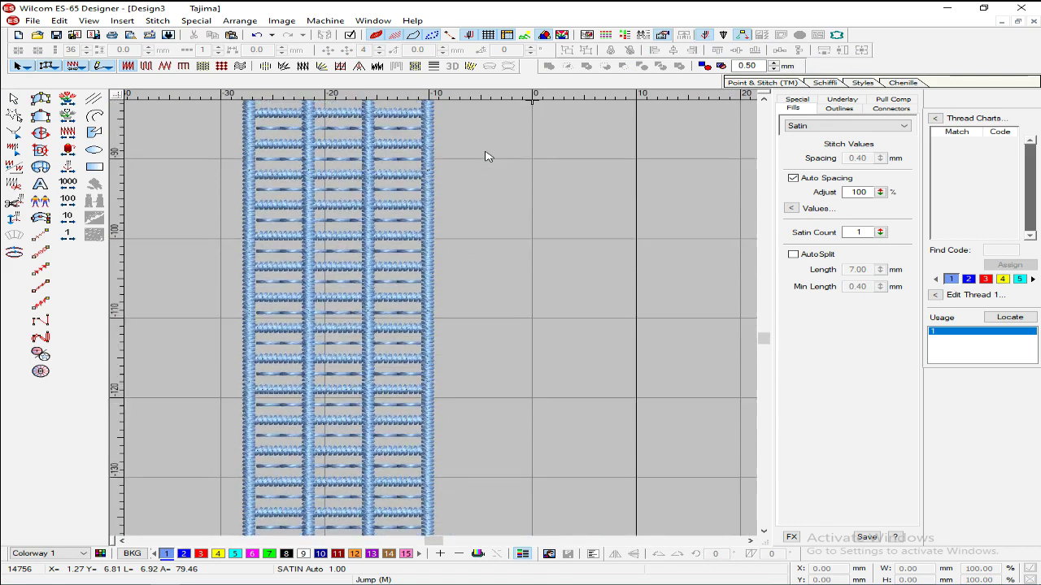
pyautogui.scroll(-3, 448, 165)
pyautogui.scroll(1, 411, 195)
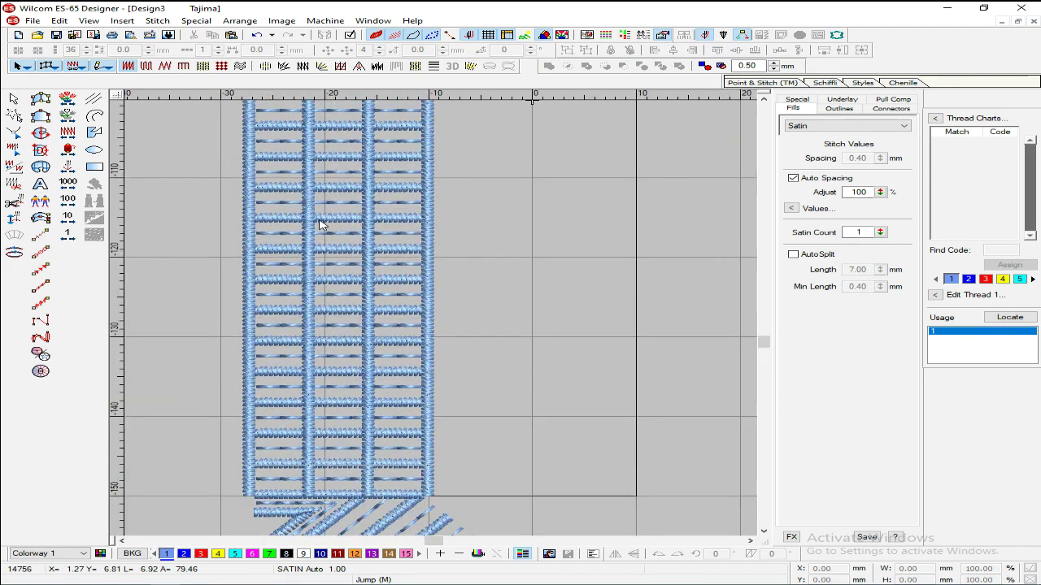
# Step: Try deleting the left inner vertical satin line and spacing the remaining three evenly across the column
pyautogui.click(305, 201)
pyautogui.press('Delete')
pyautogui.click(373, 197)
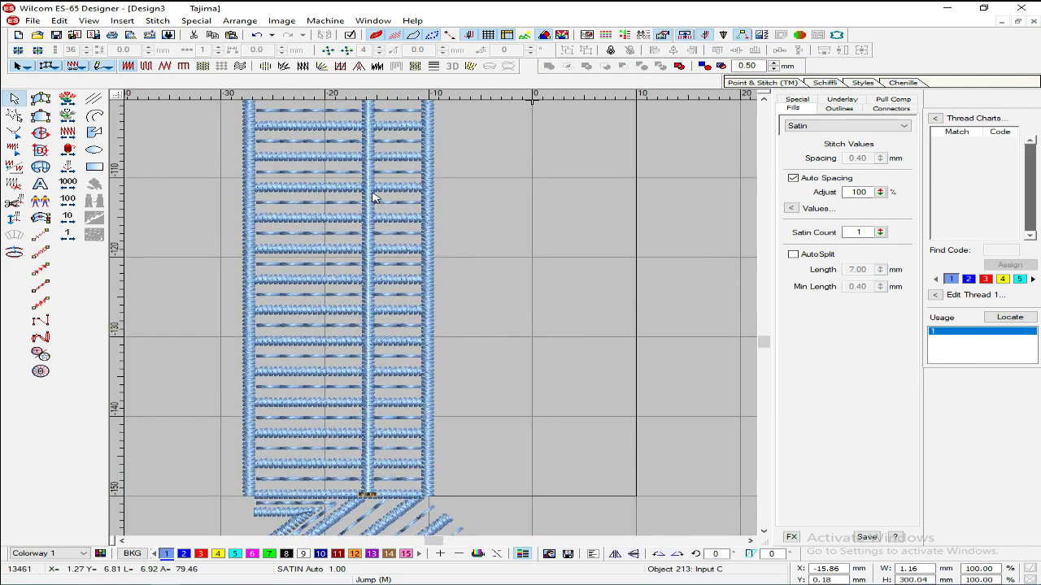
pyautogui.keyDown('ctrl'); pyautogui.click(432, 199); pyautogui.keyUp('ctrl')
pyautogui.keyDown('ctrl'); pyautogui.click(250, 199); pyautogui.keyUp('ctrl')
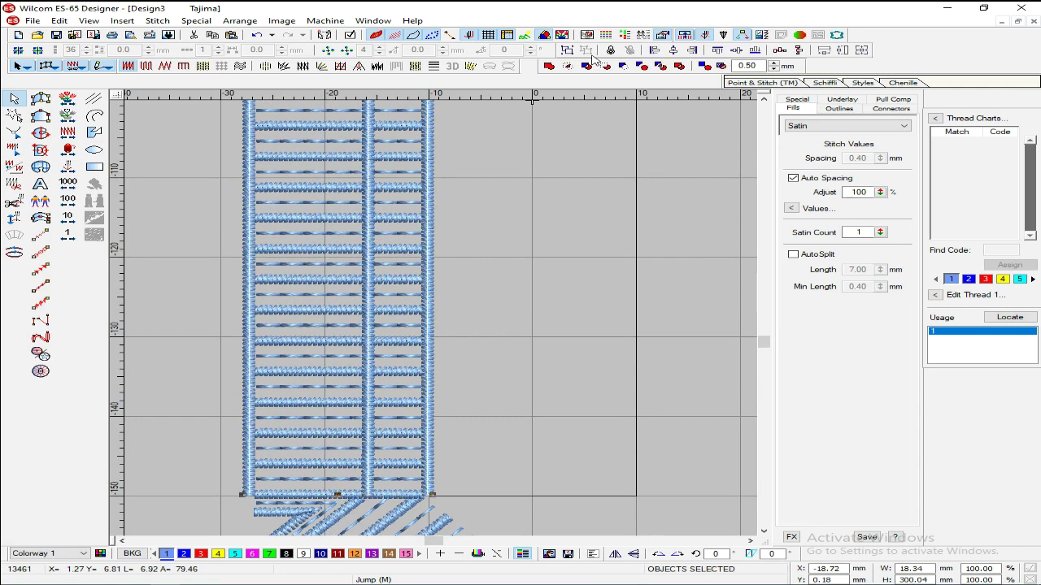
pyautogui.click(779, 50)
pyautogui.click(657, 138)
# Step: Undo the spacing of the three vertical satin lines and the deletion of the left inner line
pyautogui.scroll(-3, 659, 129)
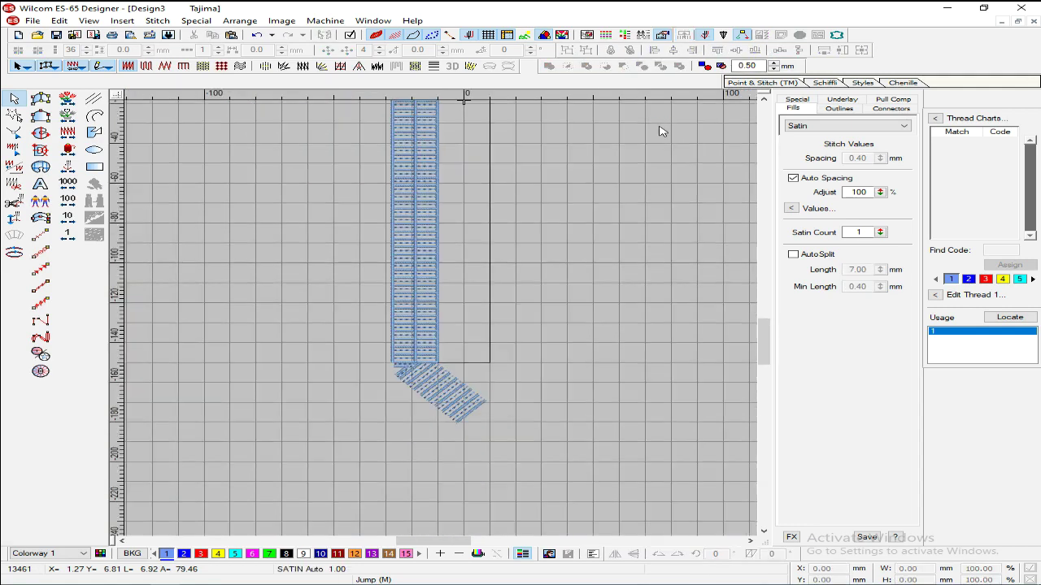
pyautogui.scroll(2, 662, 131)
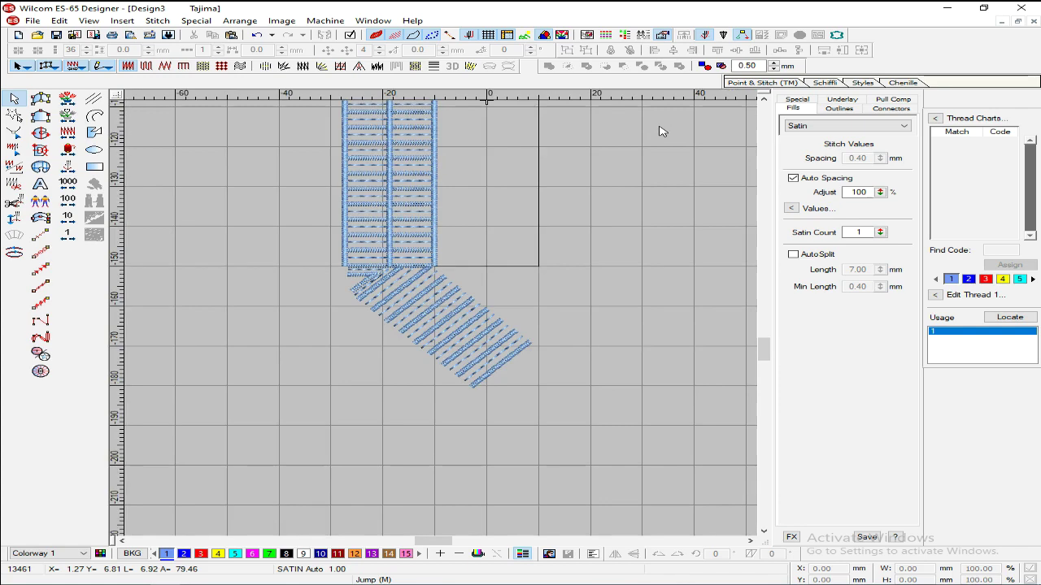
pyautogui.scroll(2, 661, 130)
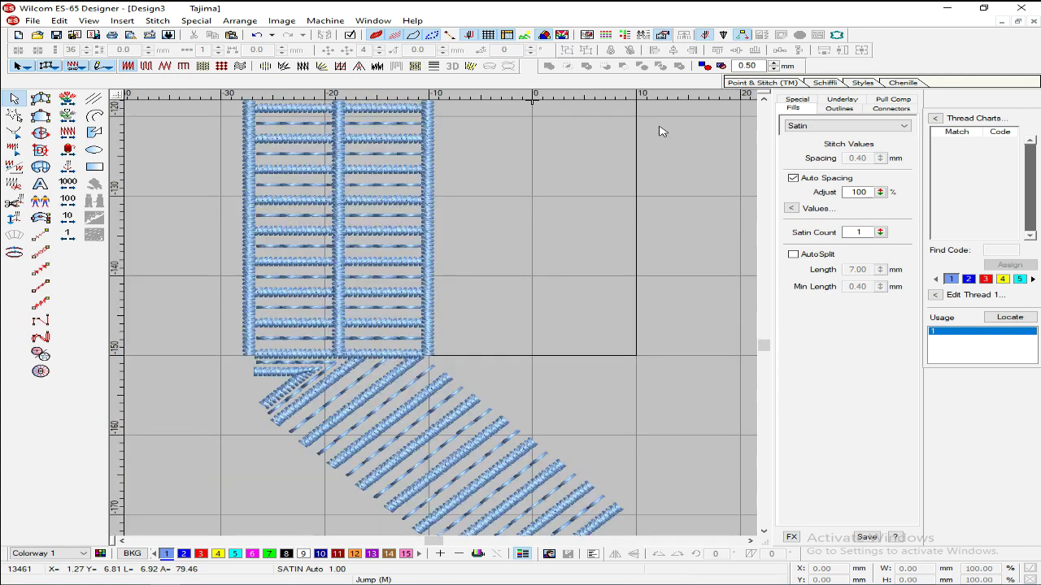
pyautogui.scroll(-1, 661, 130)
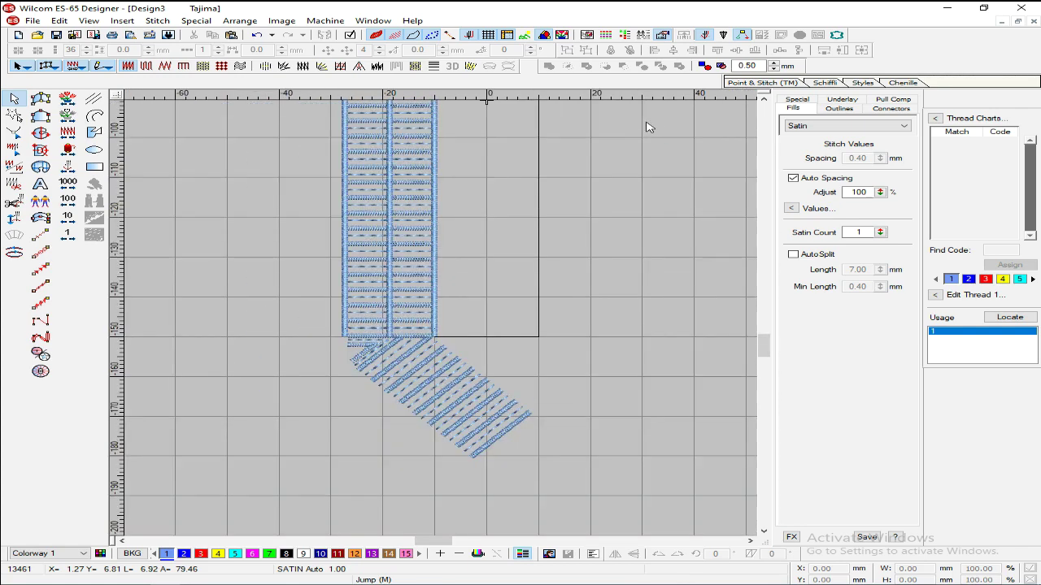
pyautogui.press('z')
pyautogui.scroll(-2, 648, 127)
pyautogui.press('m')
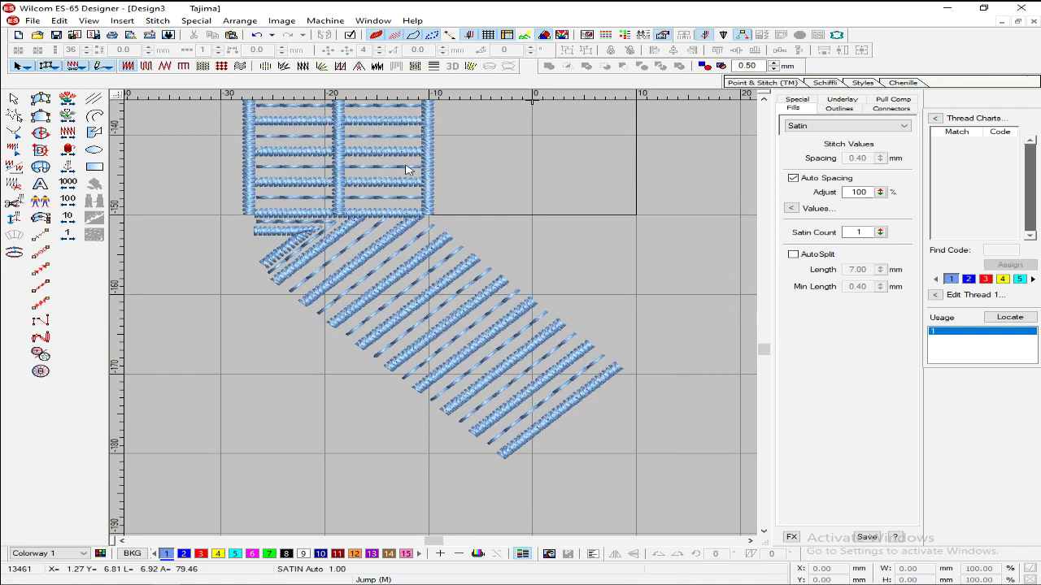
pyautogui.hotkey('ctrl', 'z')
pyautogui.hotkey('ctrl', 'z')
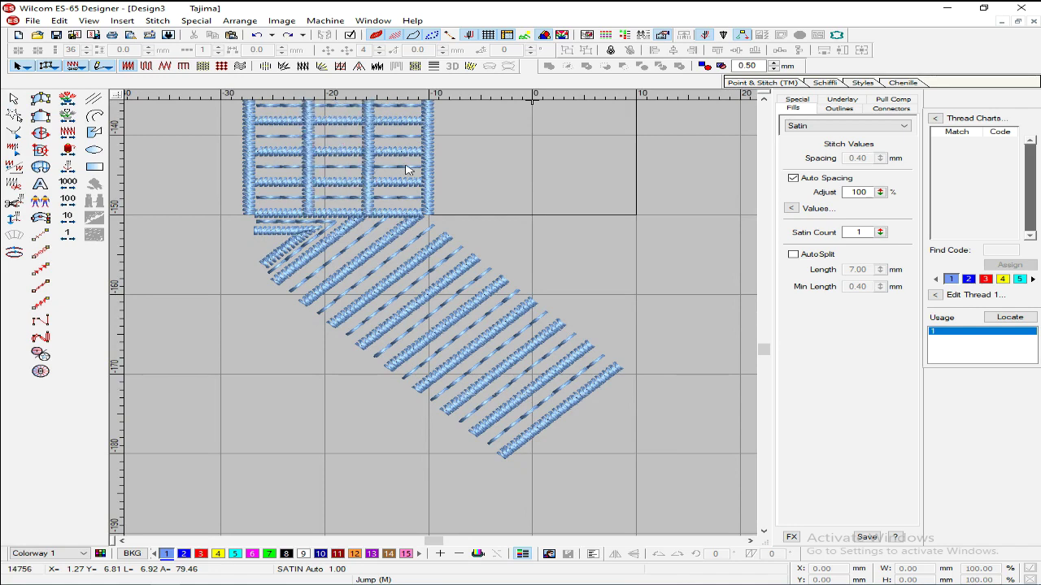
# Step: Reshape the vertical satin line at the guide's edge, extending it diagonally along the bars' upper ends to about X 10, Y -170 mm
pyautogui.scroll(-1, 408, 169)
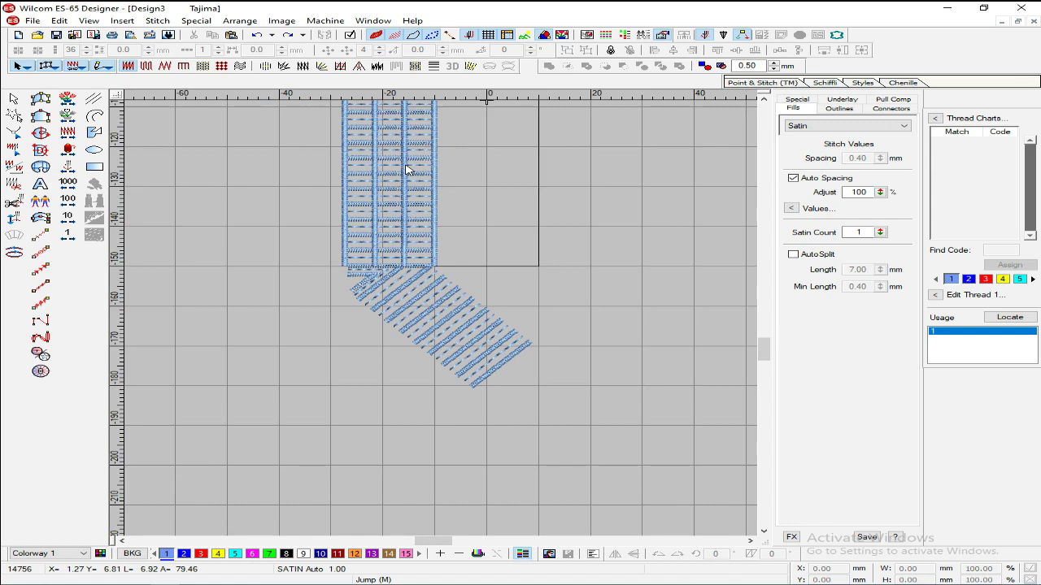
pyautogui.scroll(1, 408, 169)
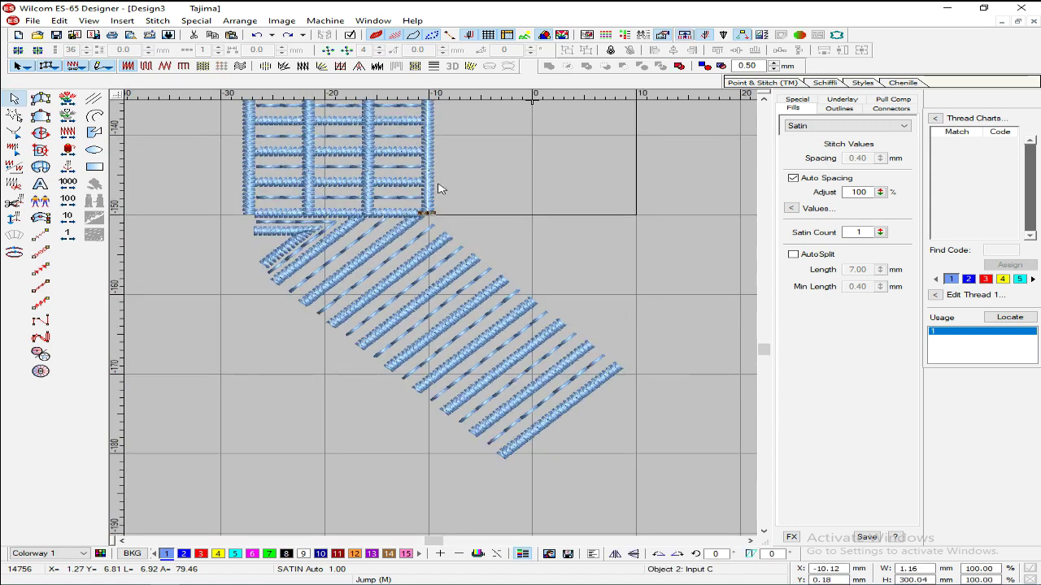
pyautogui.press('h')
pyautogui.press('b')
pyautogui.moveTo(523, 263); pyautogui.dragTo(363, 166)
pyautogui.click(363, 169)
pyautogui.moveTo(382, 312); pyautogui.dragTo(352, 481)
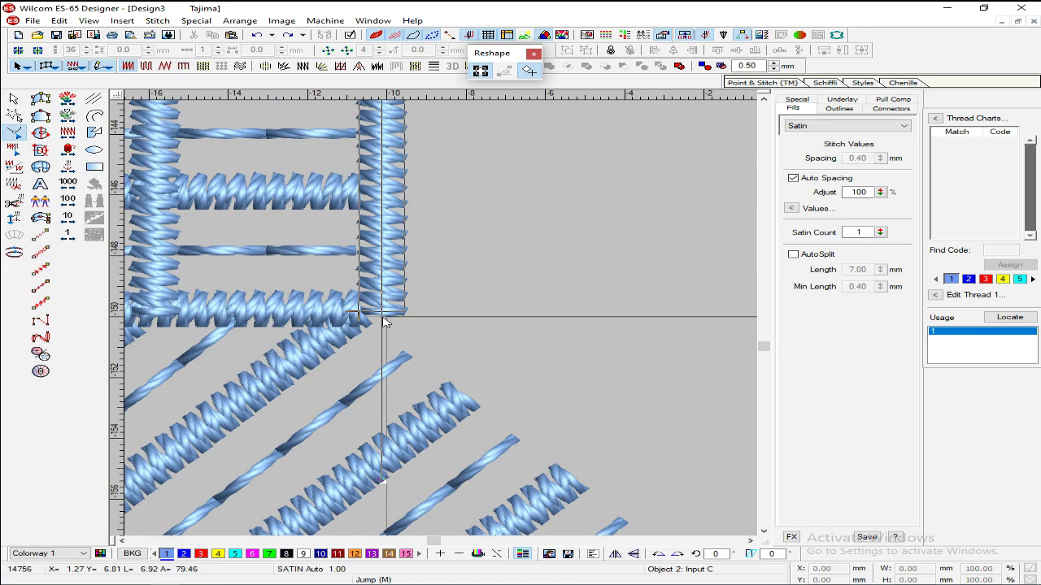
pyautogui.scroll(-2, 536, 346)
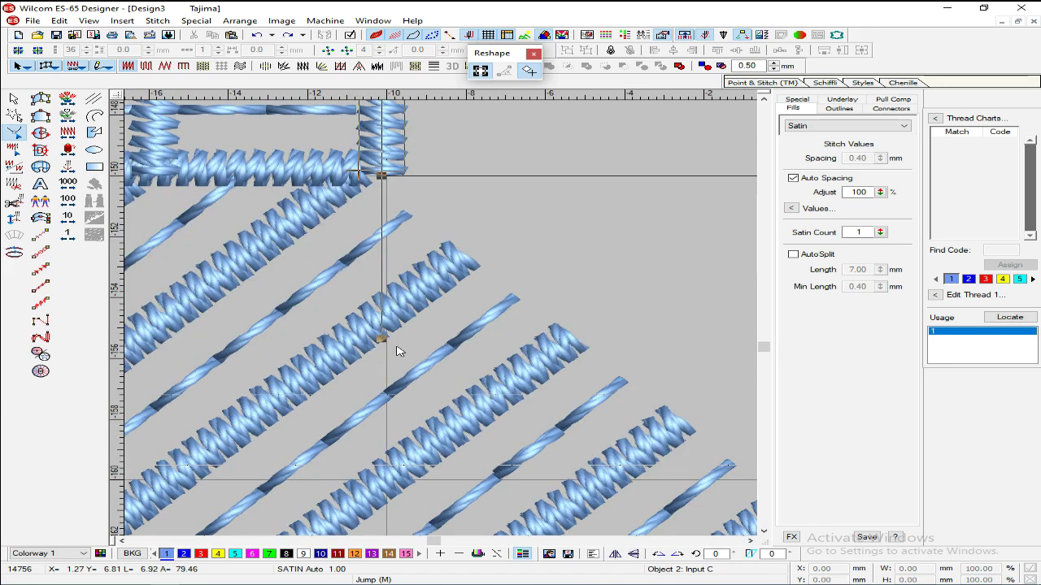
pyautogui.moveTo(382, 339); pyautogui.dragTo(714, 446)
pyautogui.press('c')
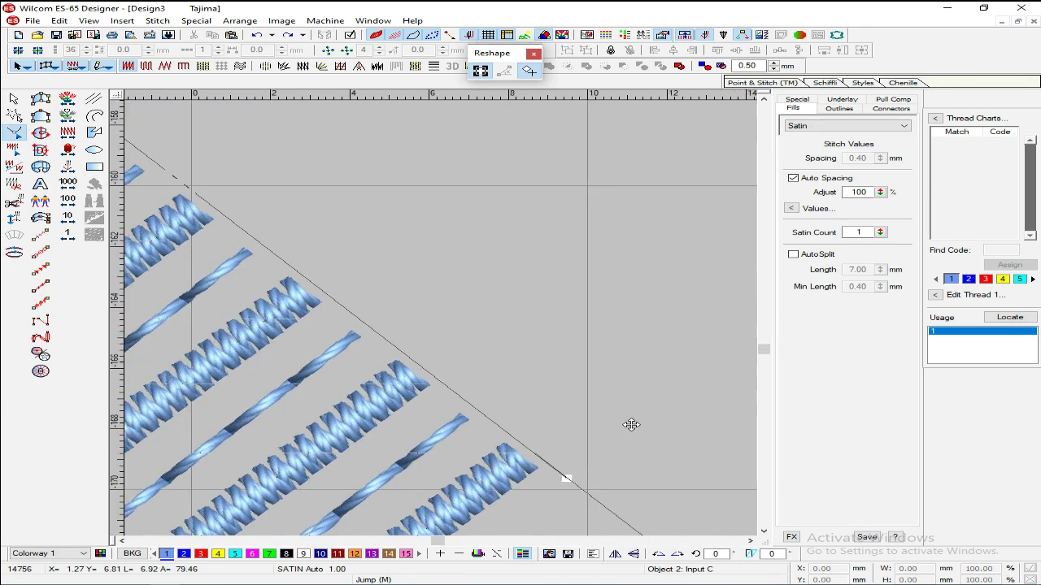
pyautogui.press('Return')
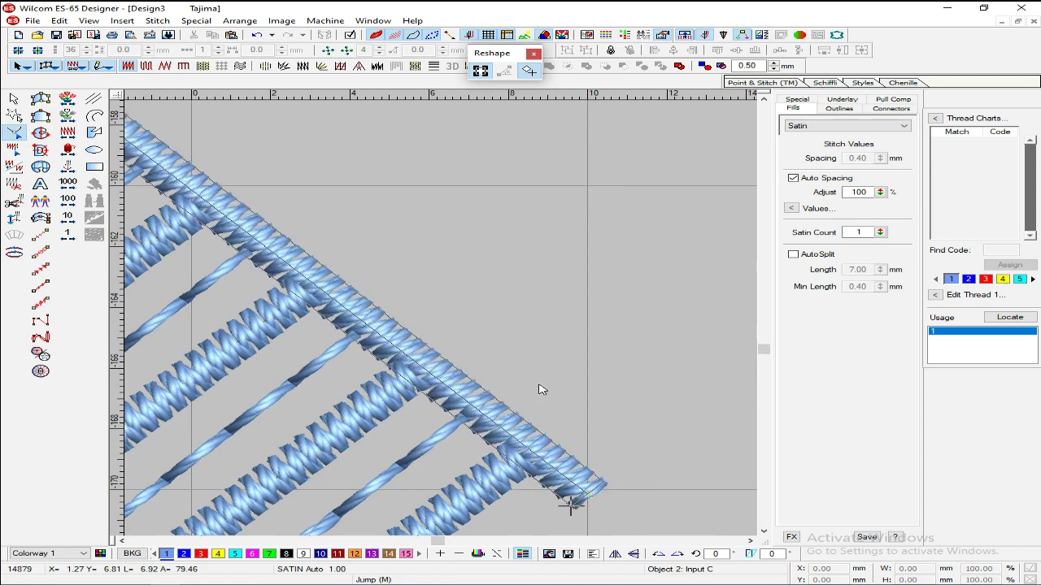
pyautogui.hotkey('shift', 'z')
pyautogui.hotkey('shift', 'z')
pyautogui.hotkey('shift', 'z')
pyautogui.press('z')
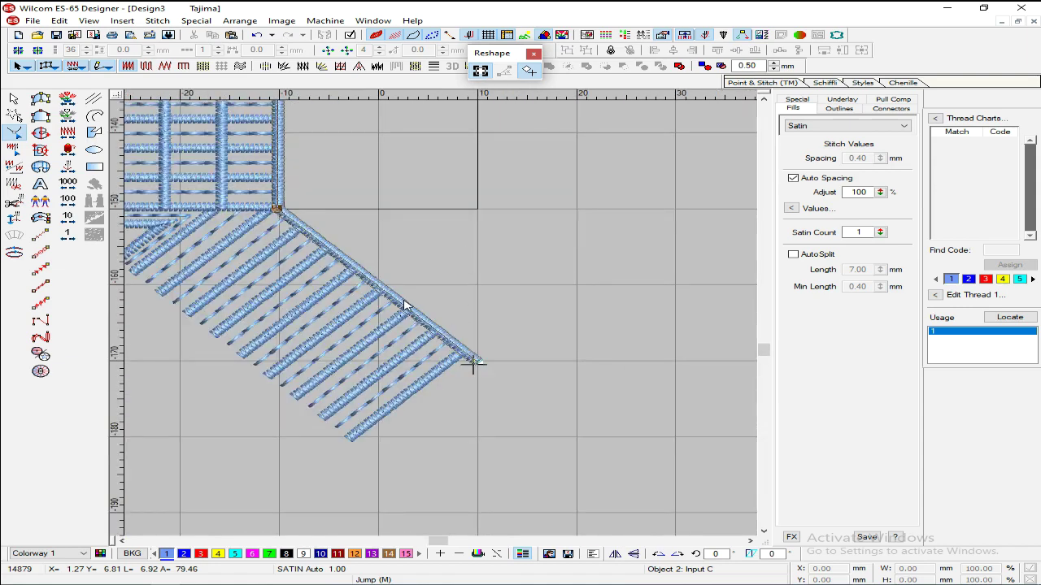
pyautogui.press('z')
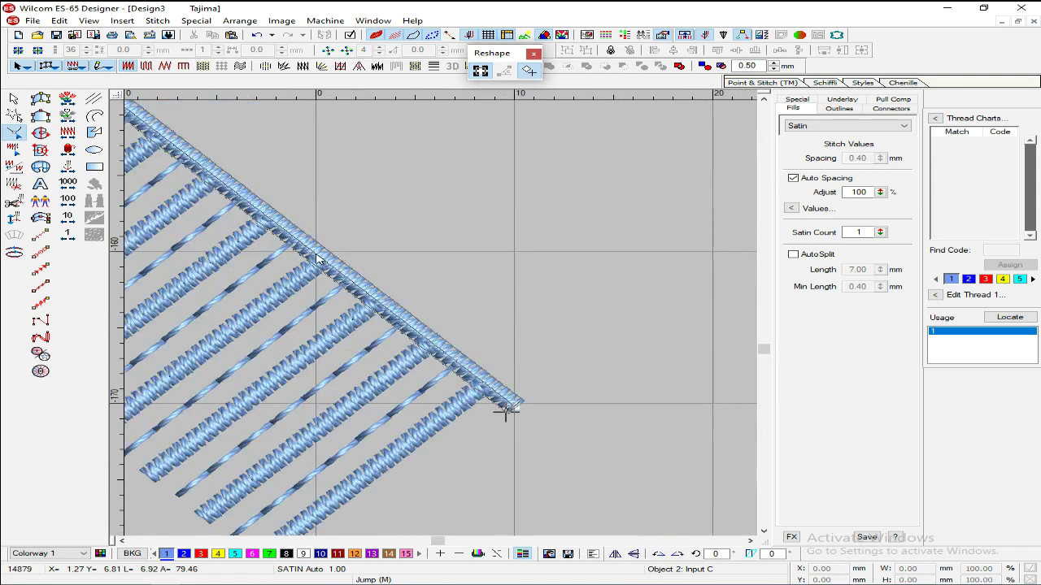
# Step: Shorten the diagonal part of the outer edge satin line by removing its end point, so it ends at about X 0, Y -160 mm
pyautogui.click(316, 255)
pyautogui.moveTo(539, 285); pyautogui.dragTo(443, 473)
pyautogui.press('Delete')
pyautogui.press('Return')
pyautogui.press('Escape')
pyautogui.press('Escape')
pyautogui.hotkey('shift', 'z')
pyautogui.hotkey('shift', 'z')
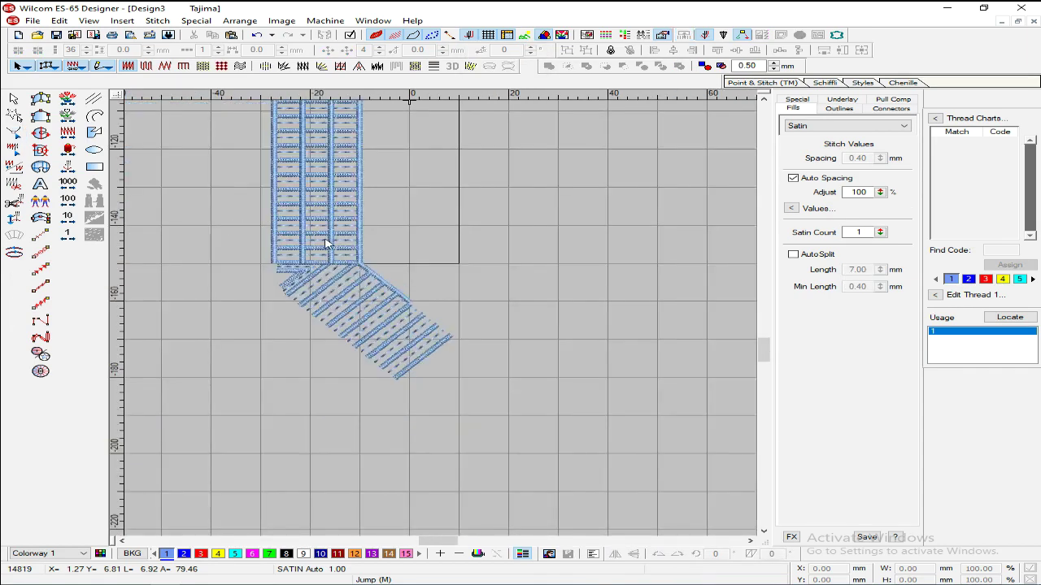
# Step: Reshape the right inner vertical satin line to bend at about X -16, Y -154 mm and run diagonally to about X 0, Y -170 mm
pyautogui.click(333, 235)
pyautogui.press('h')
pyautogui.press('b')
pyautogui.moveTo(435, 225); pyautogui.dragTo(249, 324)
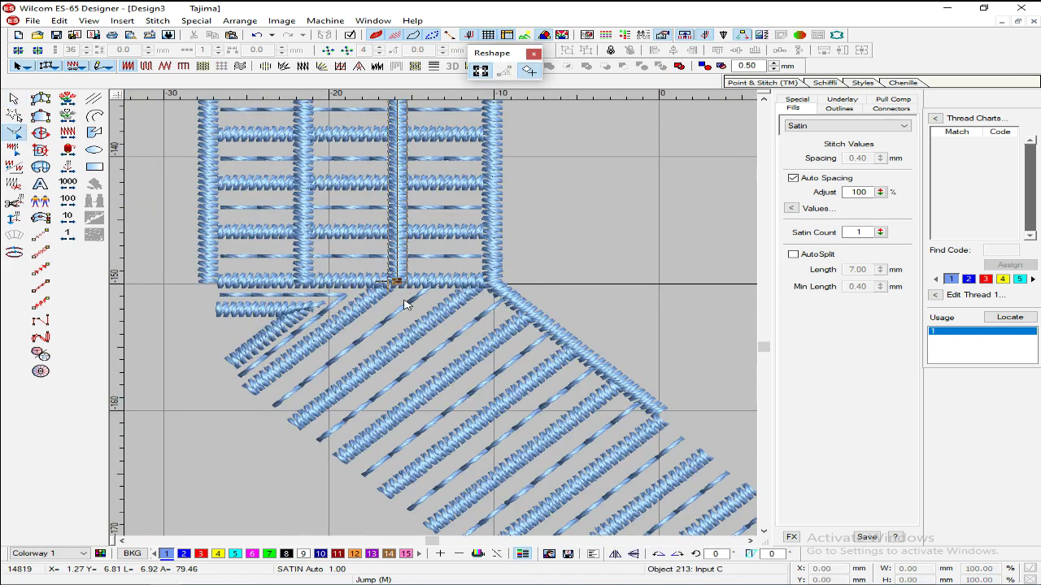
pyautogui.press('b')
pyautogui.moveTo(485, 241); pyautogui.dragTo(310, 355)
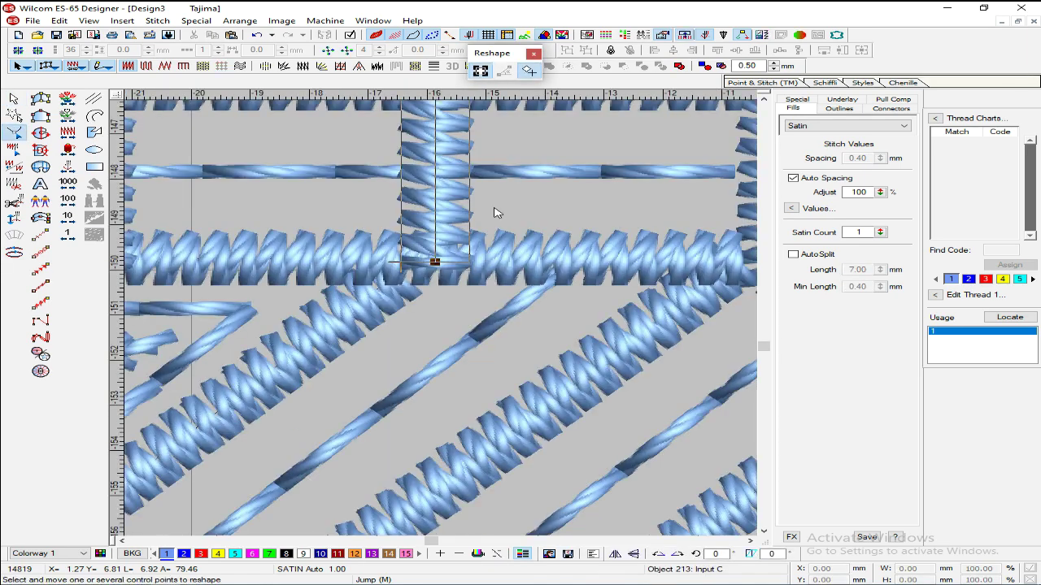
pyautogui.hotkey('shift', 'z')
pyautogui.hotkey('shift', 'z')
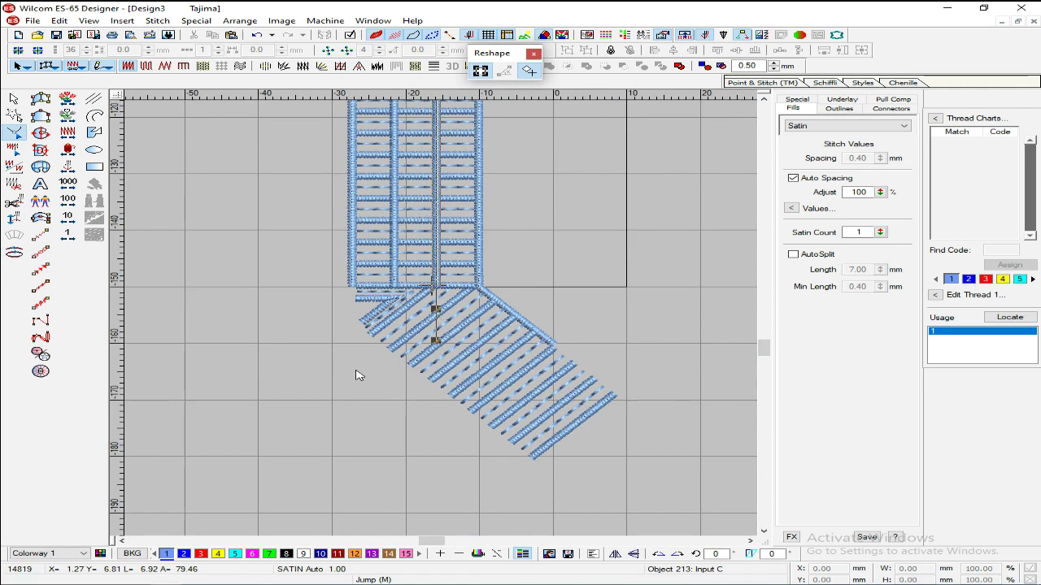
pyautogui.moveTo(436, 342); pyautogui.dragTo(559, 394)
pyautogui.press('Return')
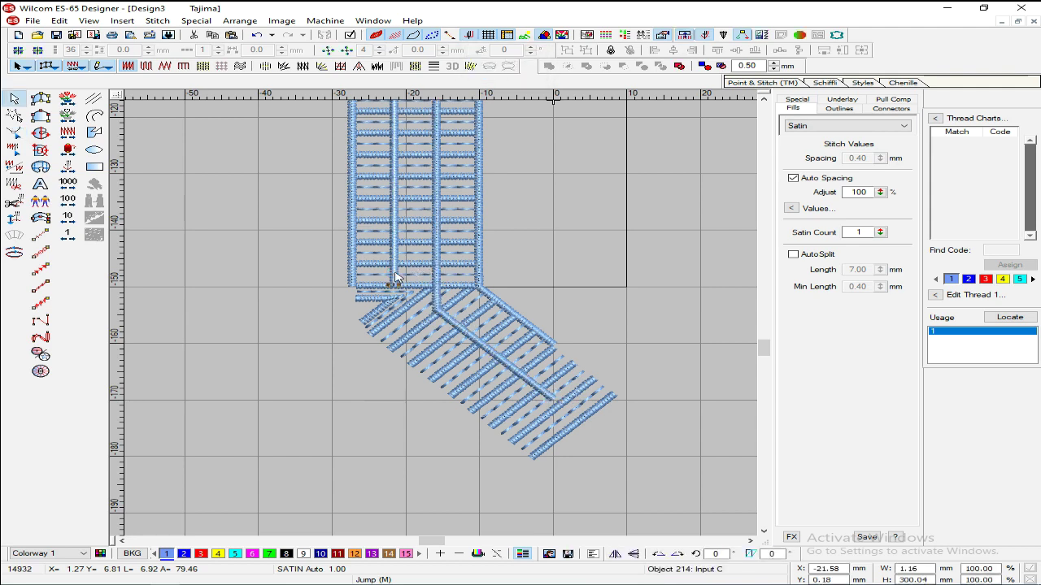
# Step: Open the left inner vertical satin line for reshaping at its lower end
pyautogui.press('h')
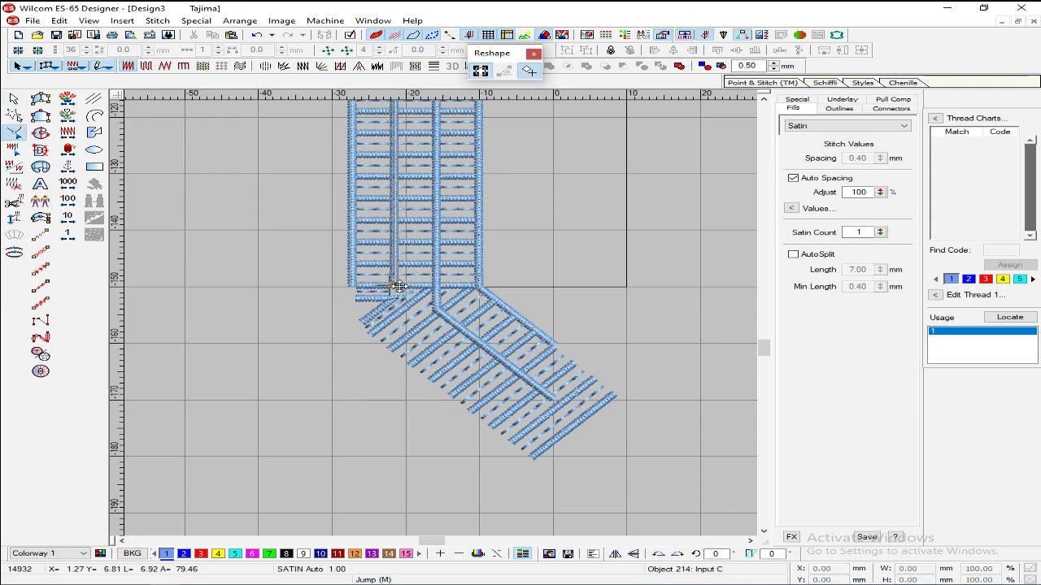